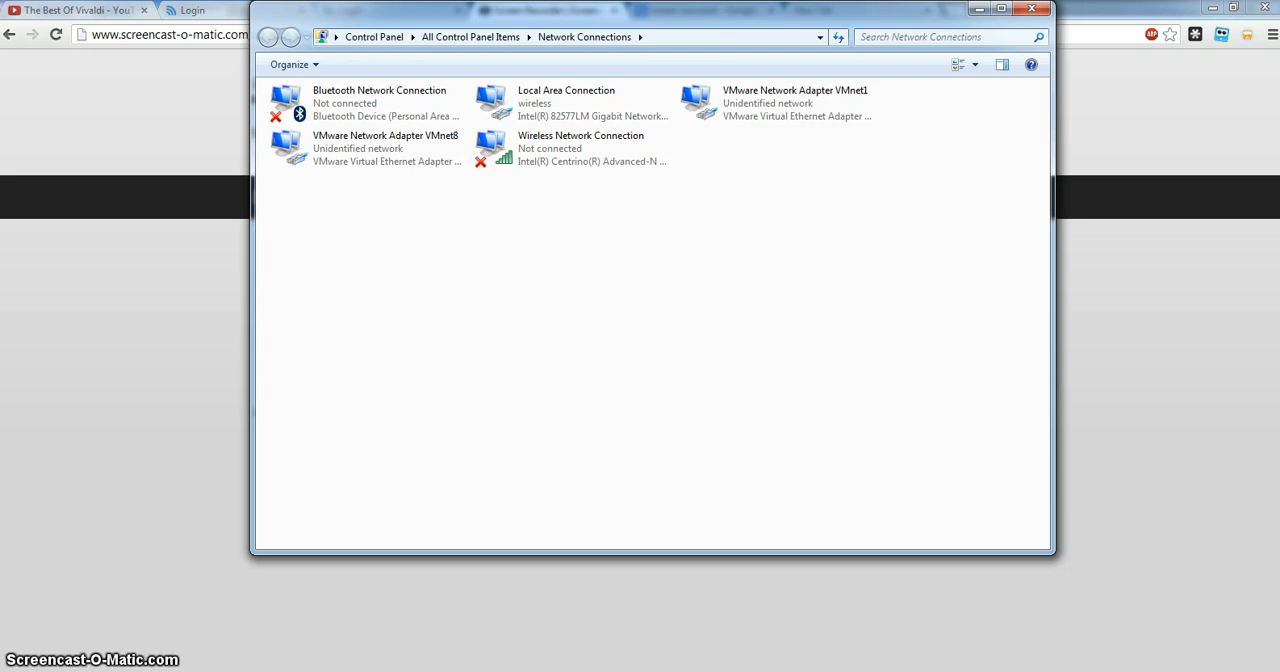
pyautogui.press('super')
pyautogui.moveTo(125, 489)
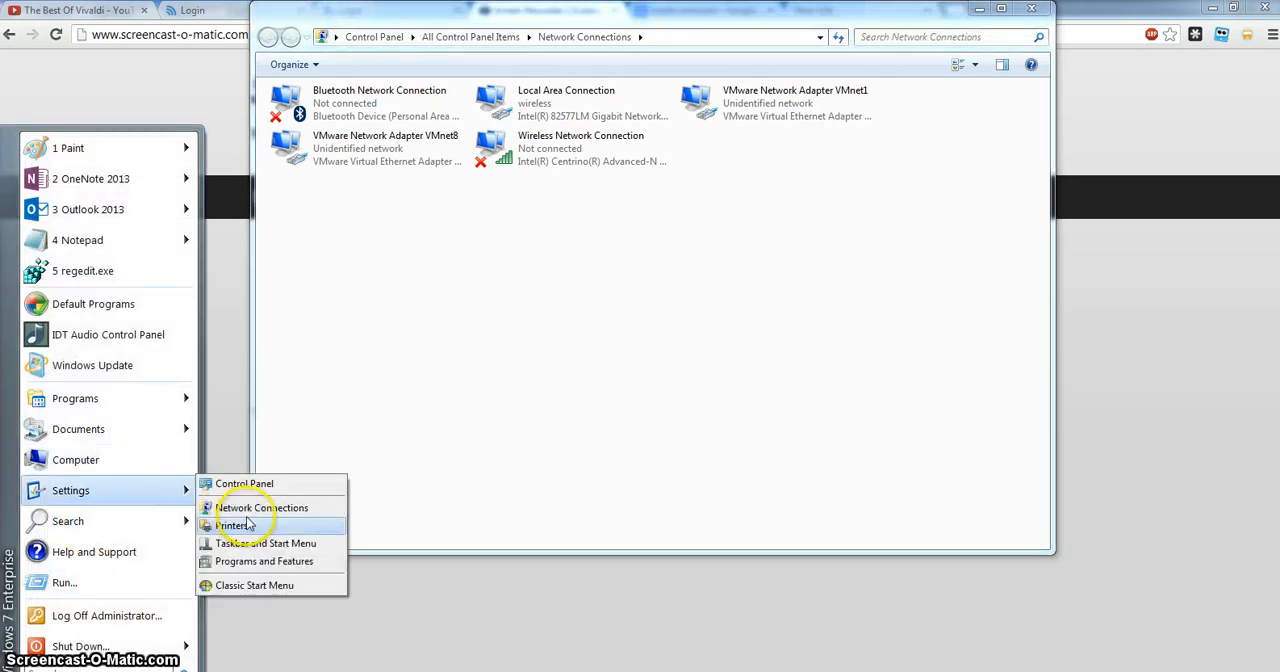
pyautogui.click(654, 363)
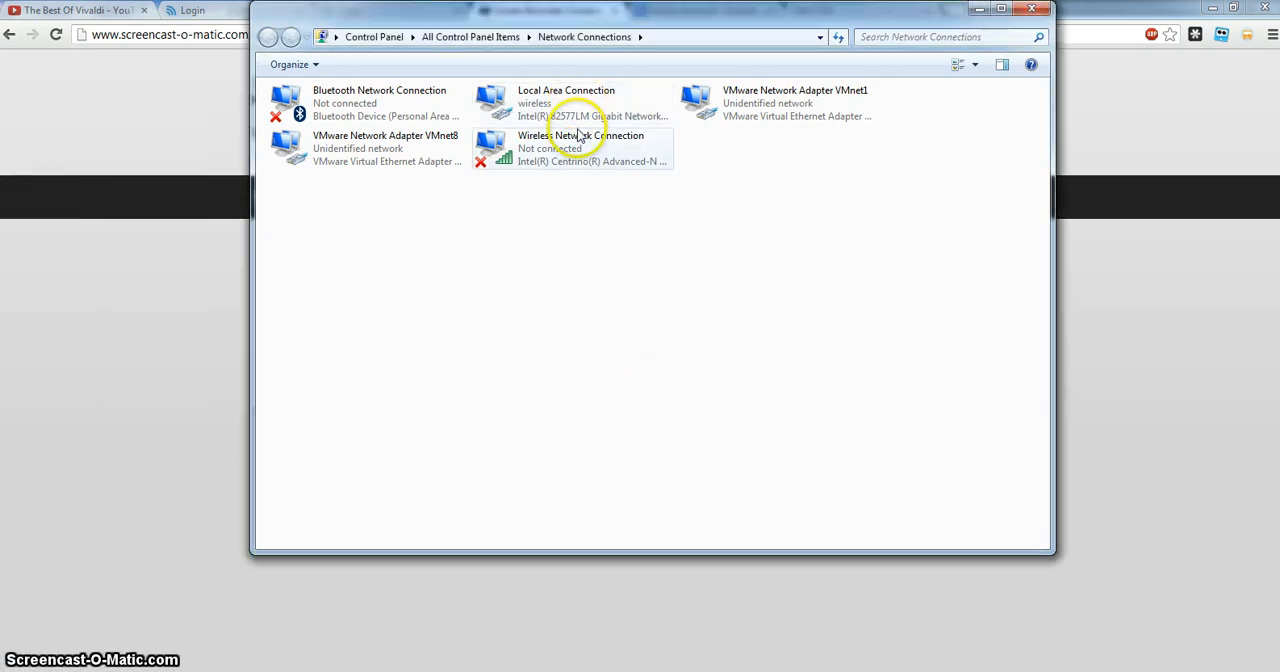
# Open the Internet Protocol Version 4 (TCP/IPv4) properties of the Local Area Connection.
pyautogui.rightClick(551, 106)
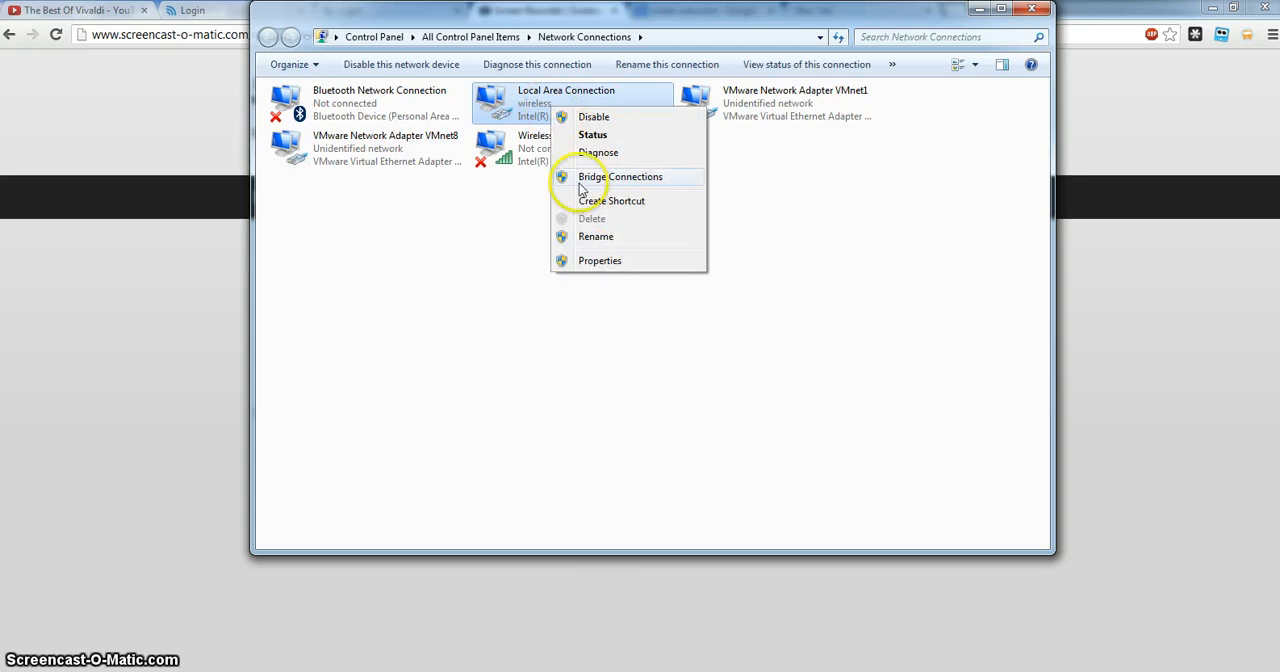
pyautogui.click(598, 261)
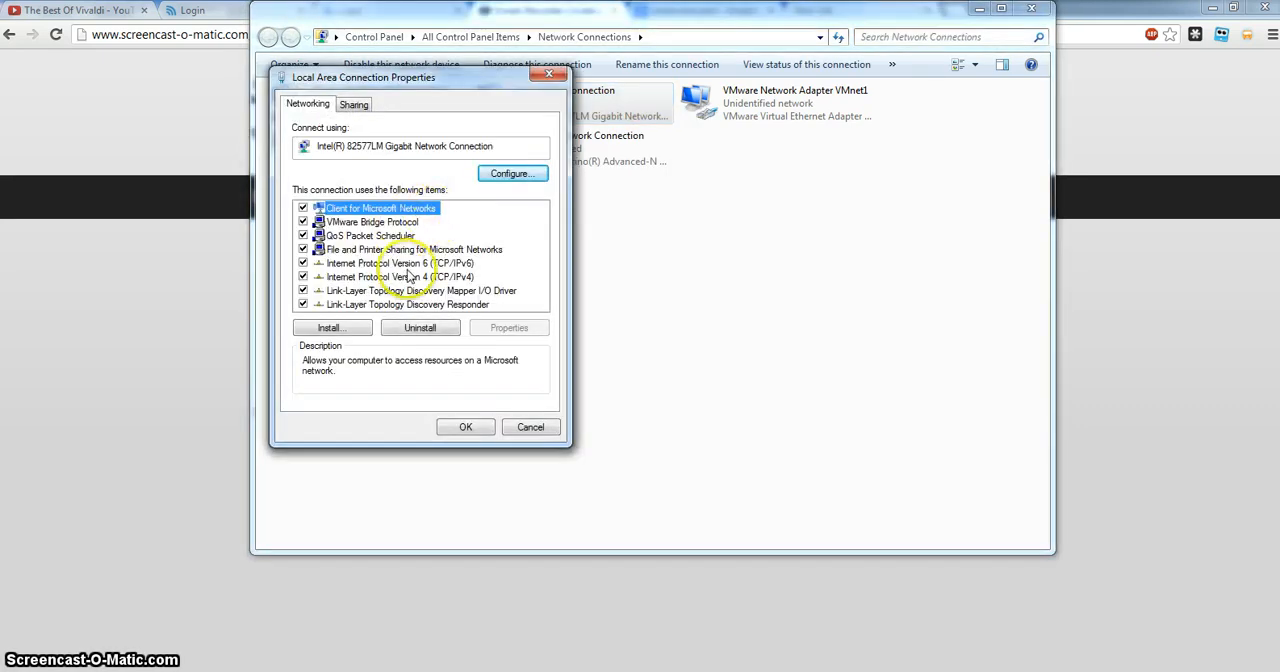
pyautogui.click(462, 278)
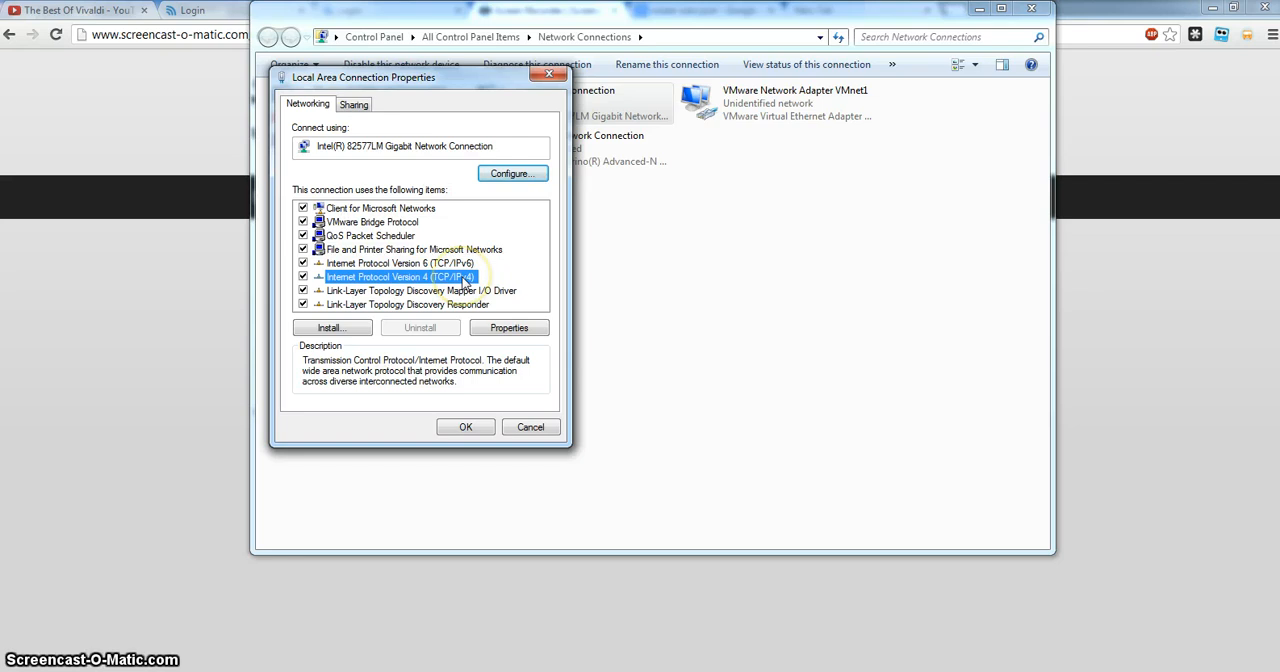
pyautogui.click(508, 326)
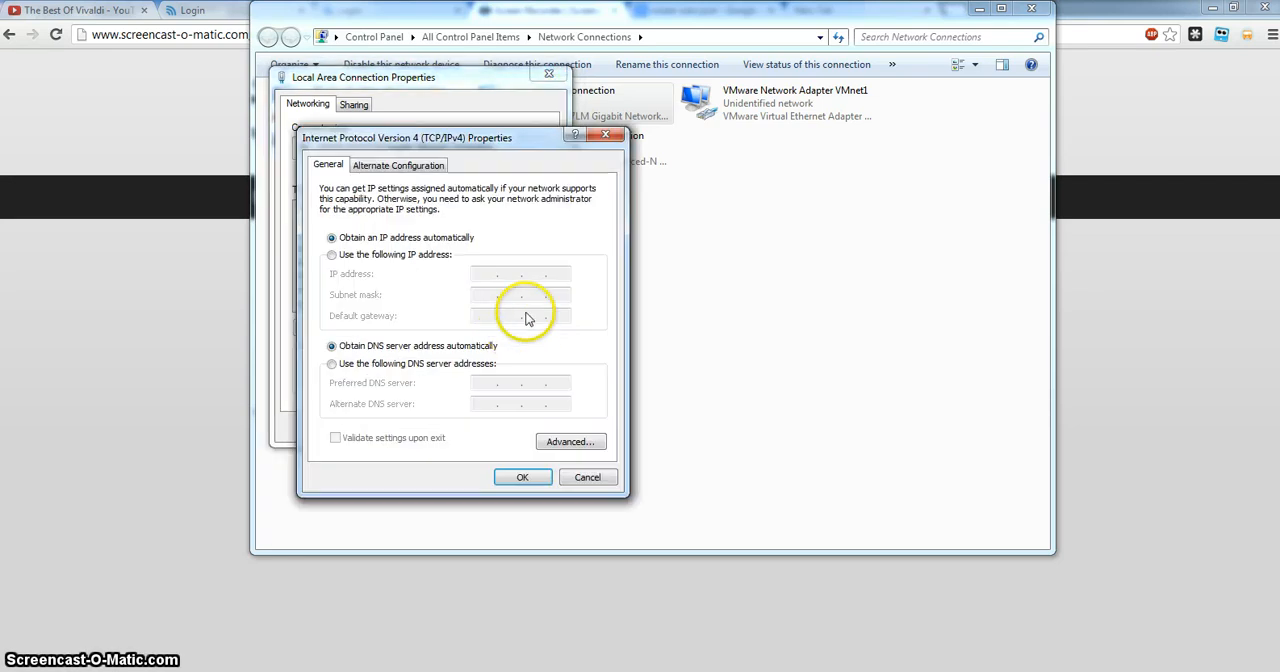
# Fill in a static IP address of 192.168.1.25 with subnet mask 255.255.255.0, and cancel both properties dialogs.
pyautogui.click(432, 258)
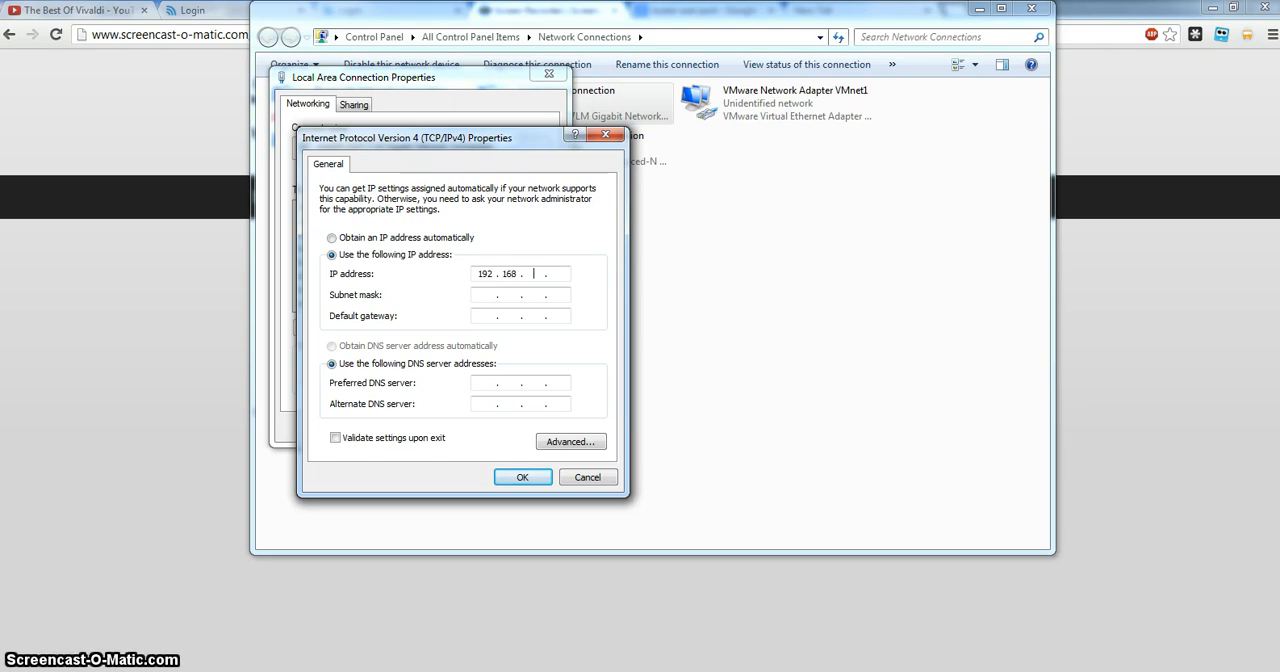
pyautogui.click(549, 274)
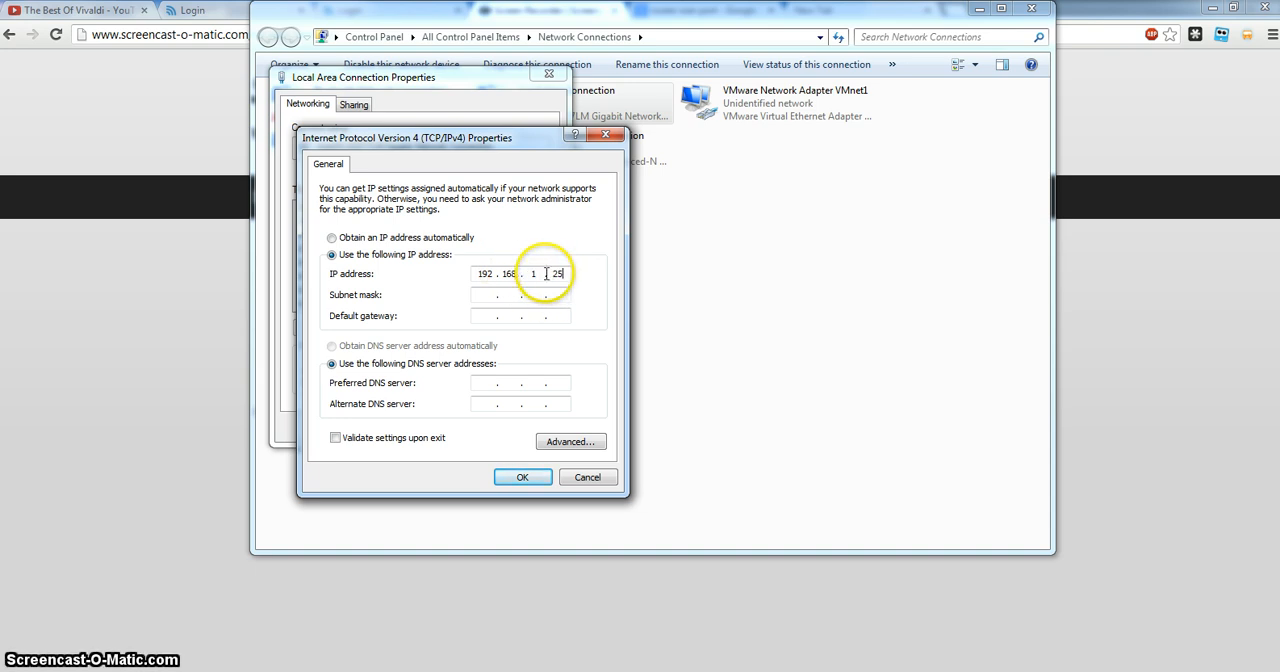
pyautogui.click(484, 295)
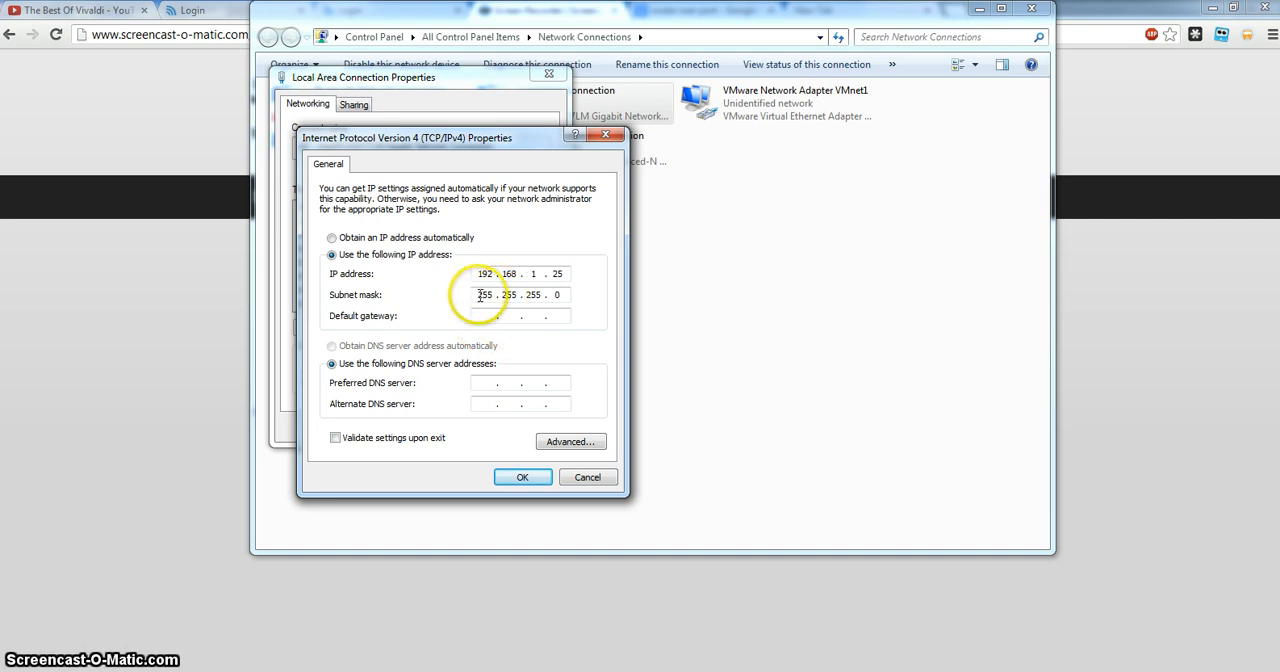
pyautogui.click(558, 294)
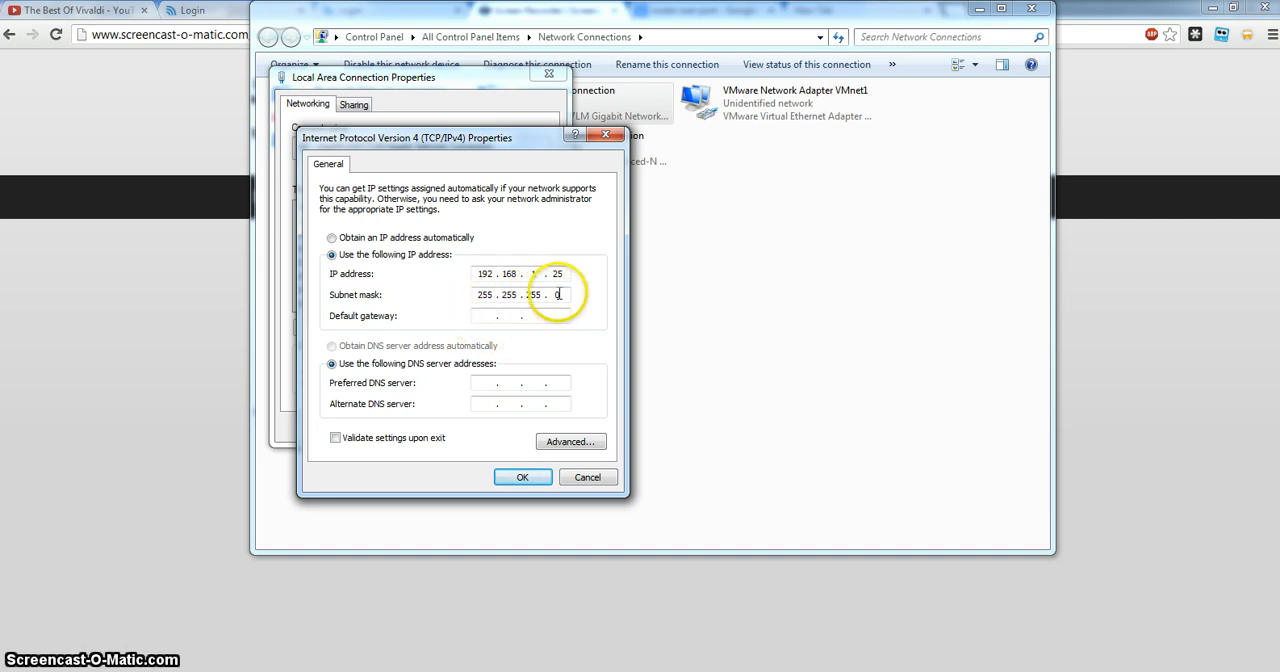
pyautogui.click(585, 478)
pyautogui.click(533, 430)
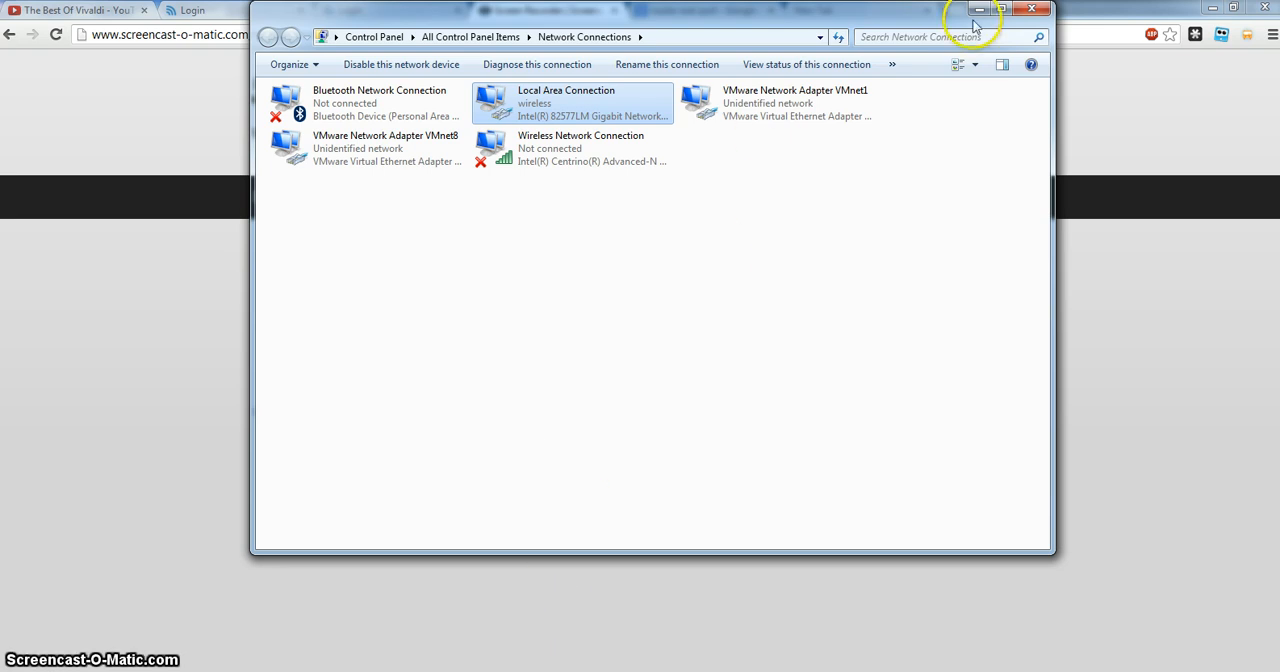
# Switch to Chrome and enter 192.168.1.20 as the address in a new tab without loading it.
pyautogui.click(1122, 15)
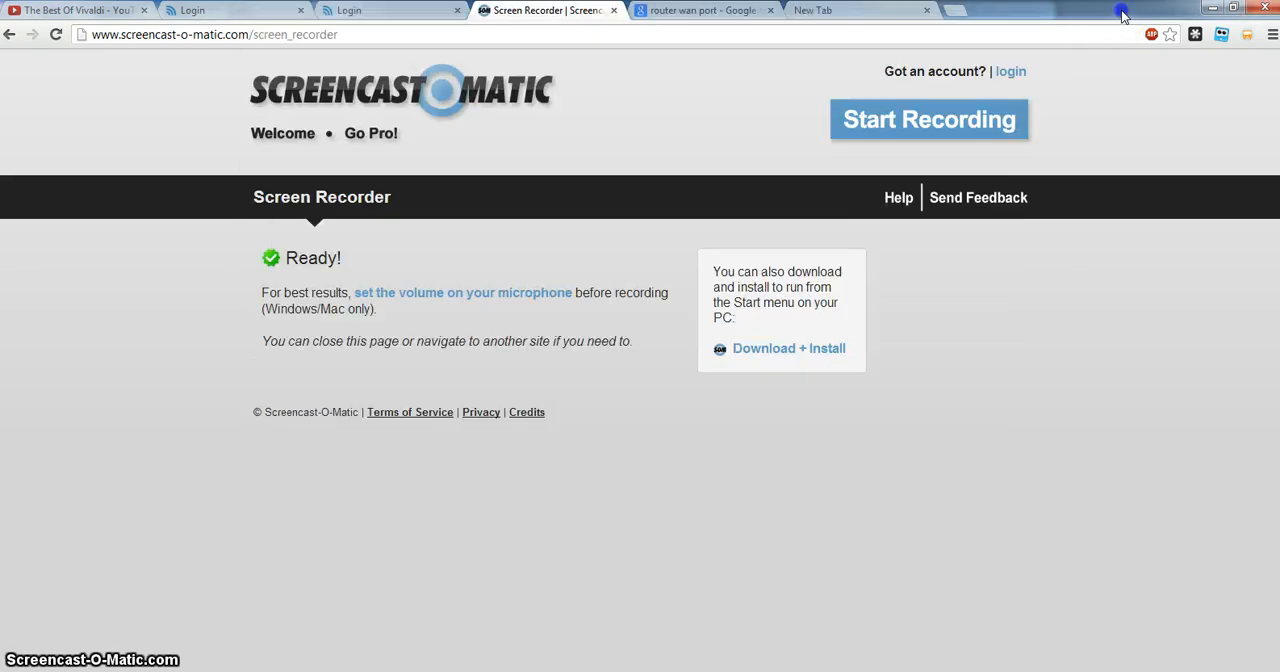
pyautogui.hotkey('ctrl', 't')
pyautogui.write('192.1')
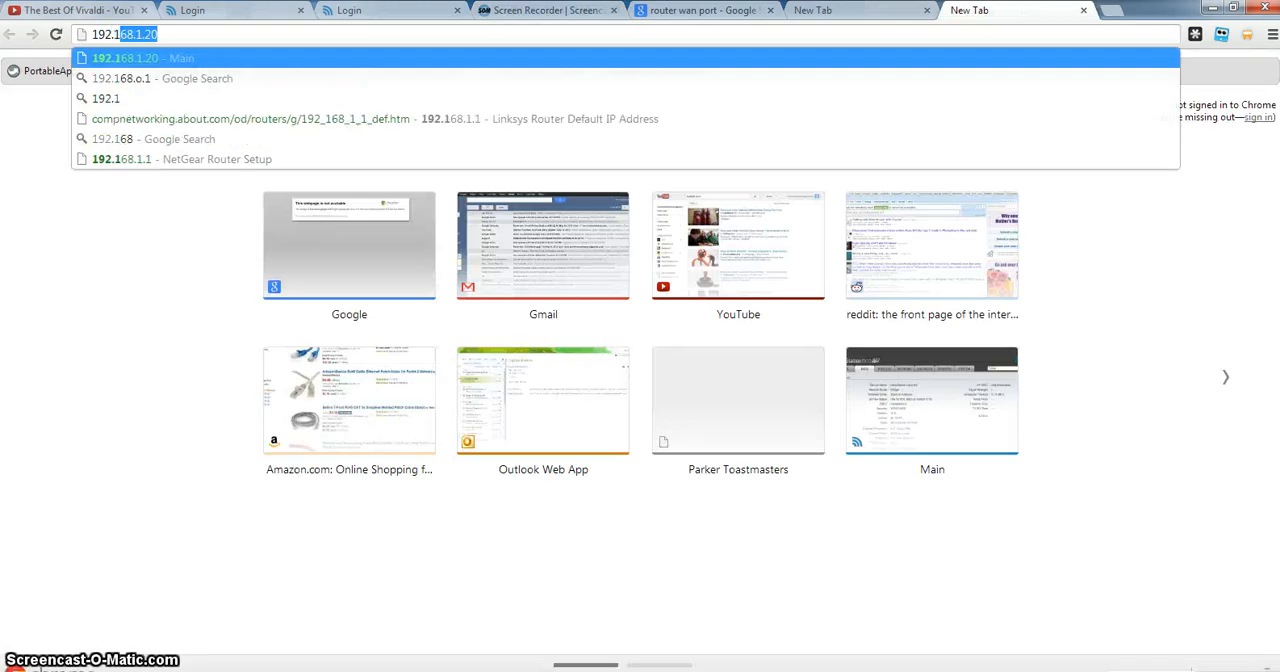
pyautogui.write('68.')
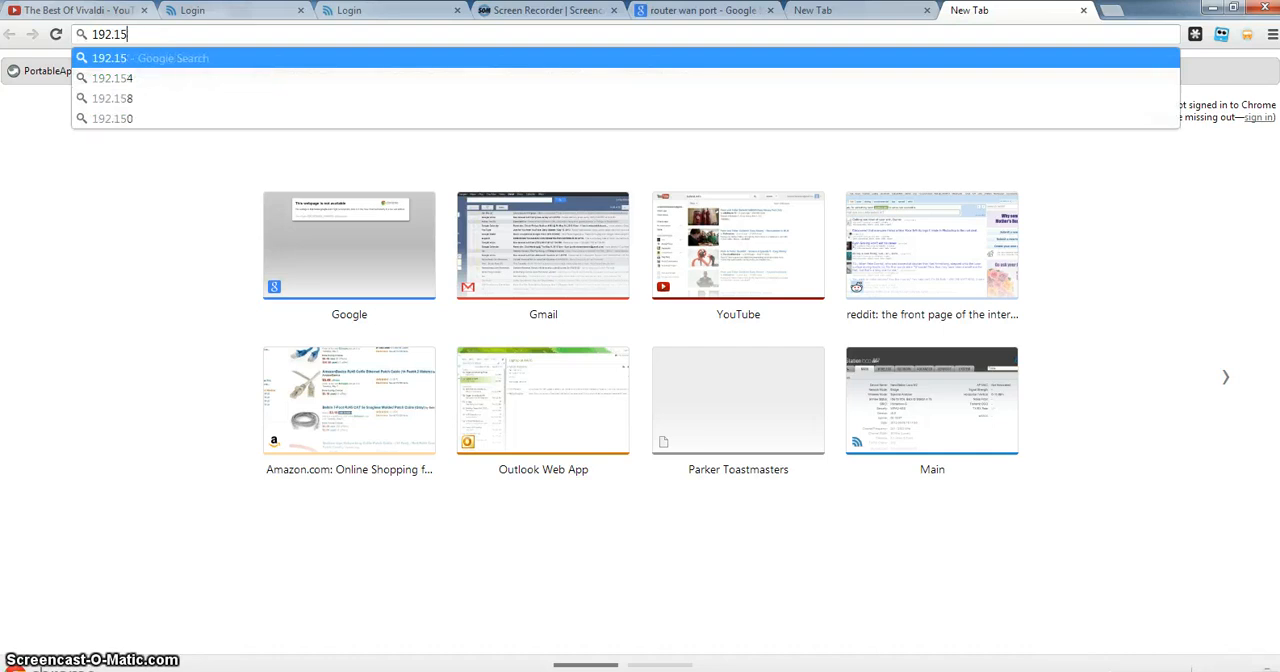
pyautogui.write('1.20')
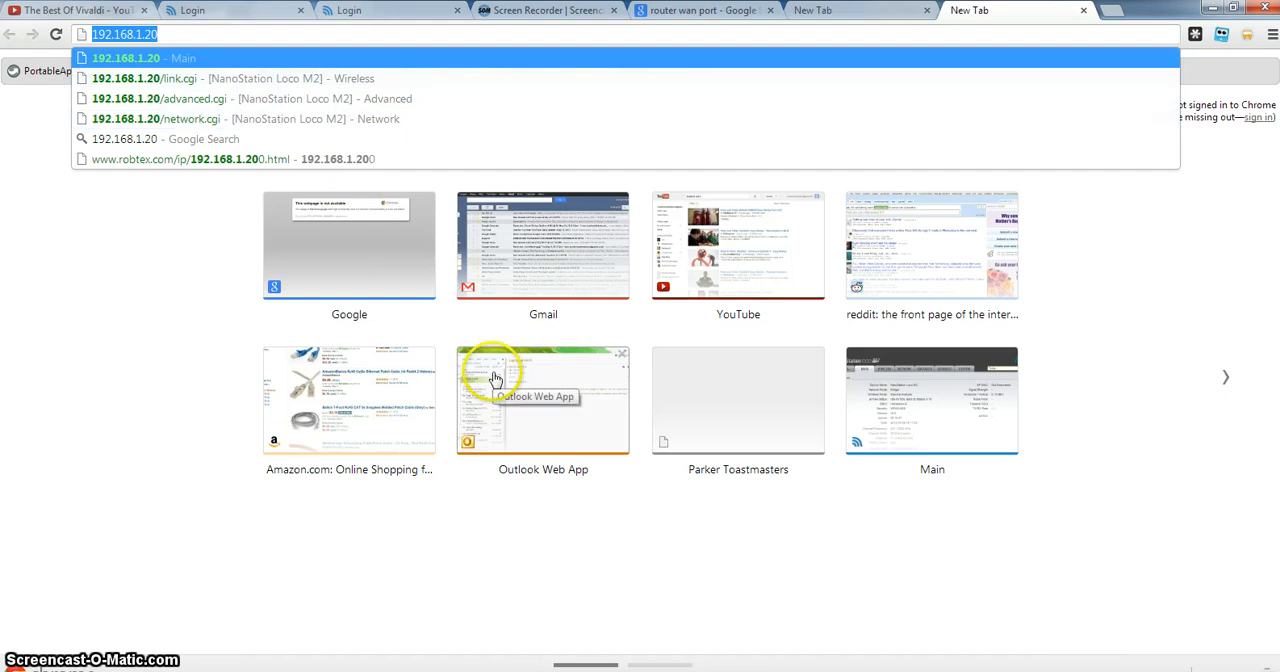
# View the network diagram in Paint, and enlarge the labelled WAN and LAN router picture in Chrome's "router wan port" image results.
pyautogui.click(545, 670)
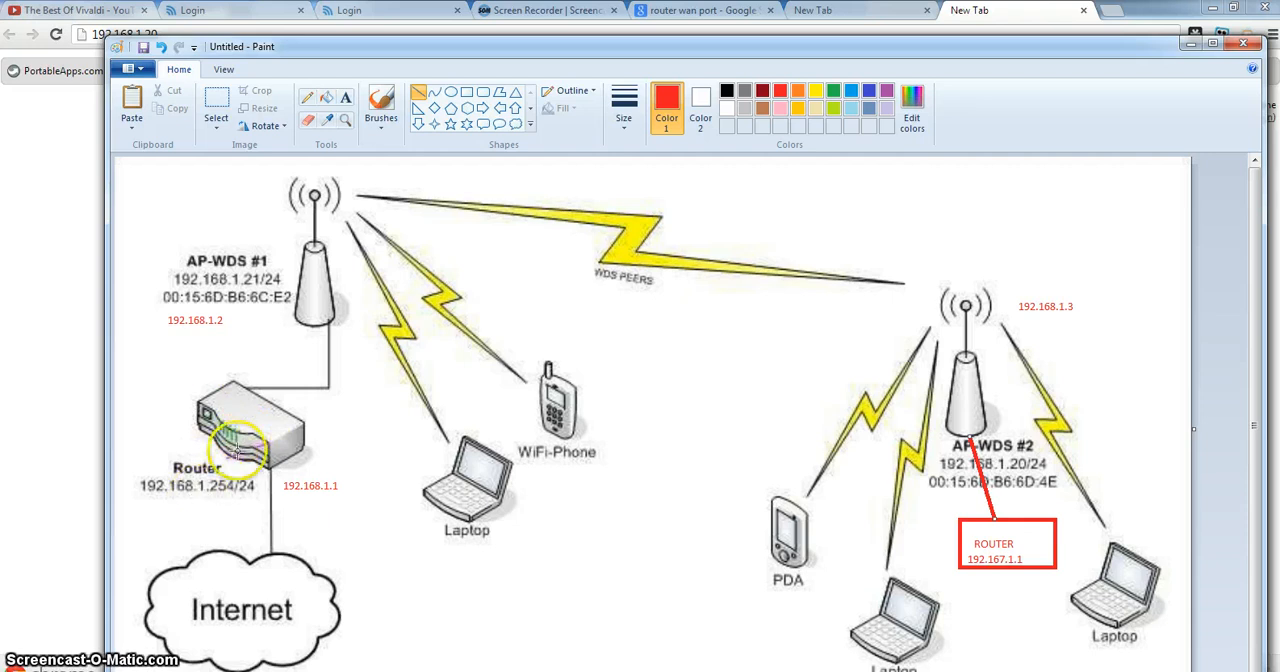
pyautogui.click(317, 670)
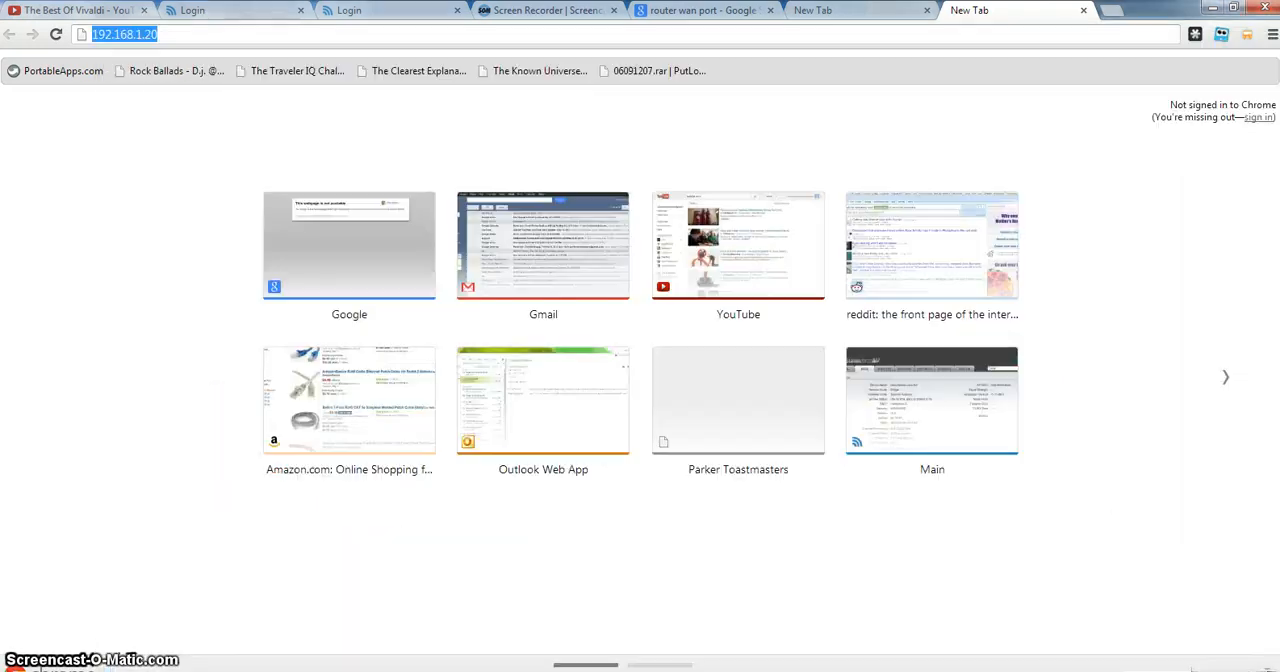
pyautogui.click(655, 11)
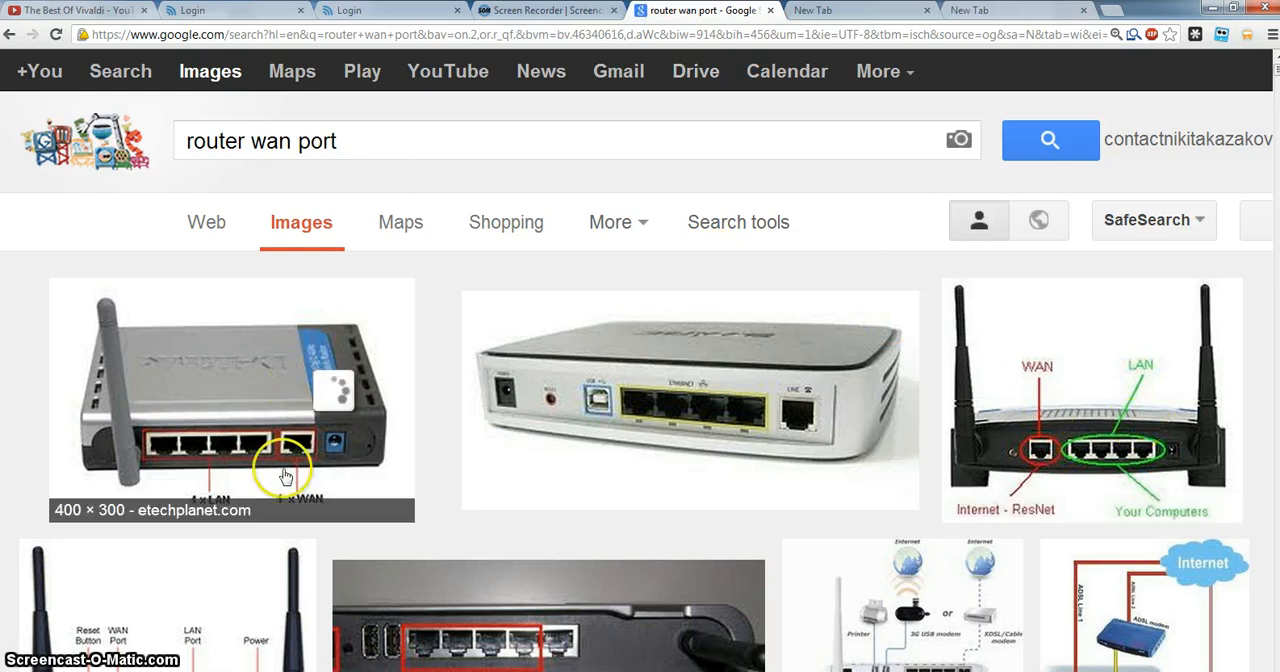
pyautogui.click(1050, 412)
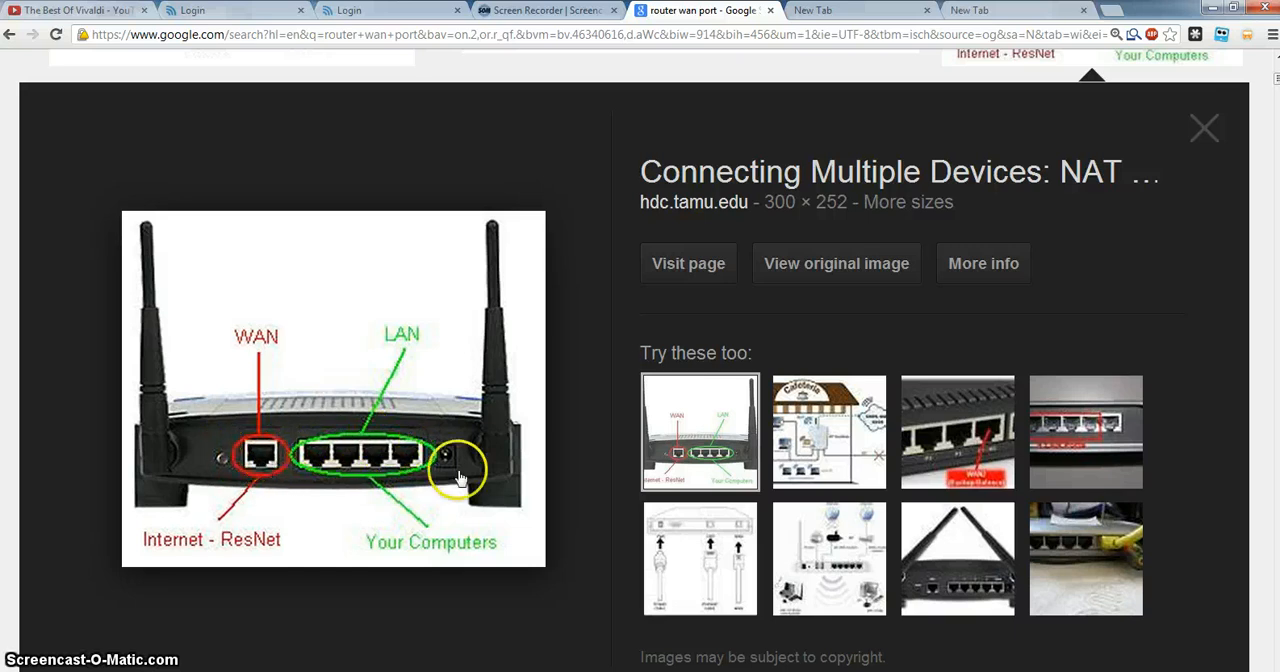
# Load the Netgear router's admin page at 192.168.1.1 in the empty tab beside the image results.
pyautogui.click(800, 12)
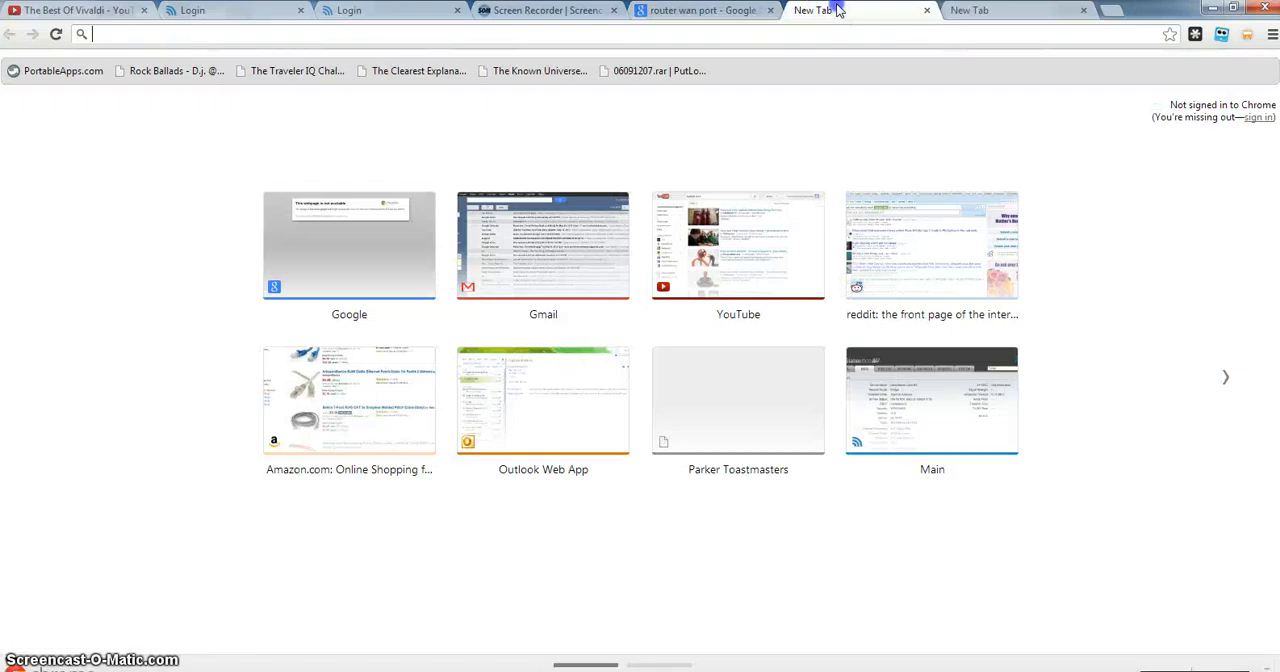
pyautogui.click(783, 39)
pyautogui.write('192.1')
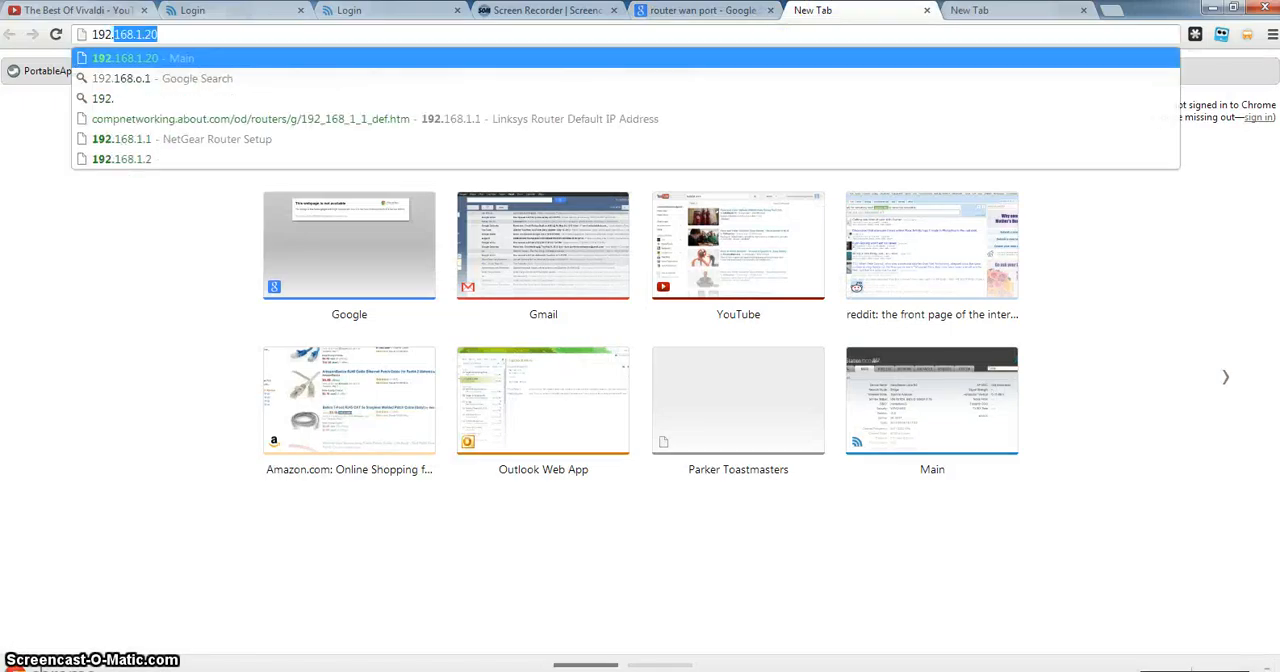
pyautogui.write('68.1.1.')
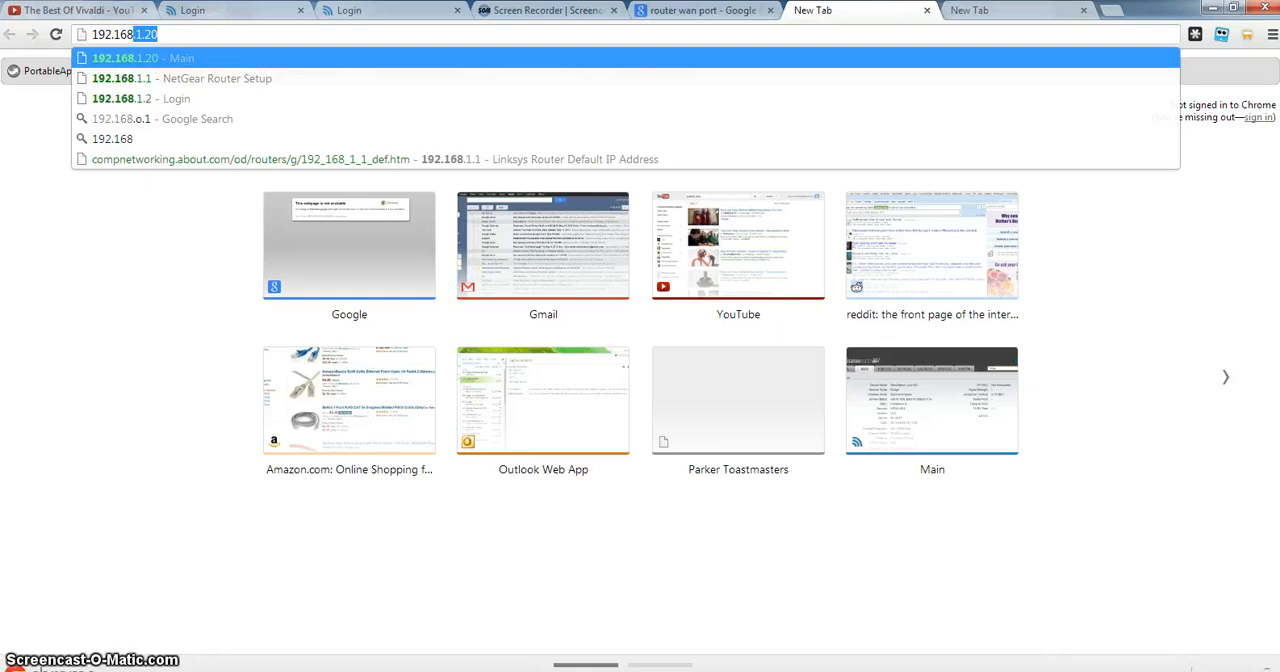
pyautogui.press('BackSpace')
pyautogui.press('BackSpace')
pyautogui.press('BackSpace')
pyautogui.press('BackSpace')
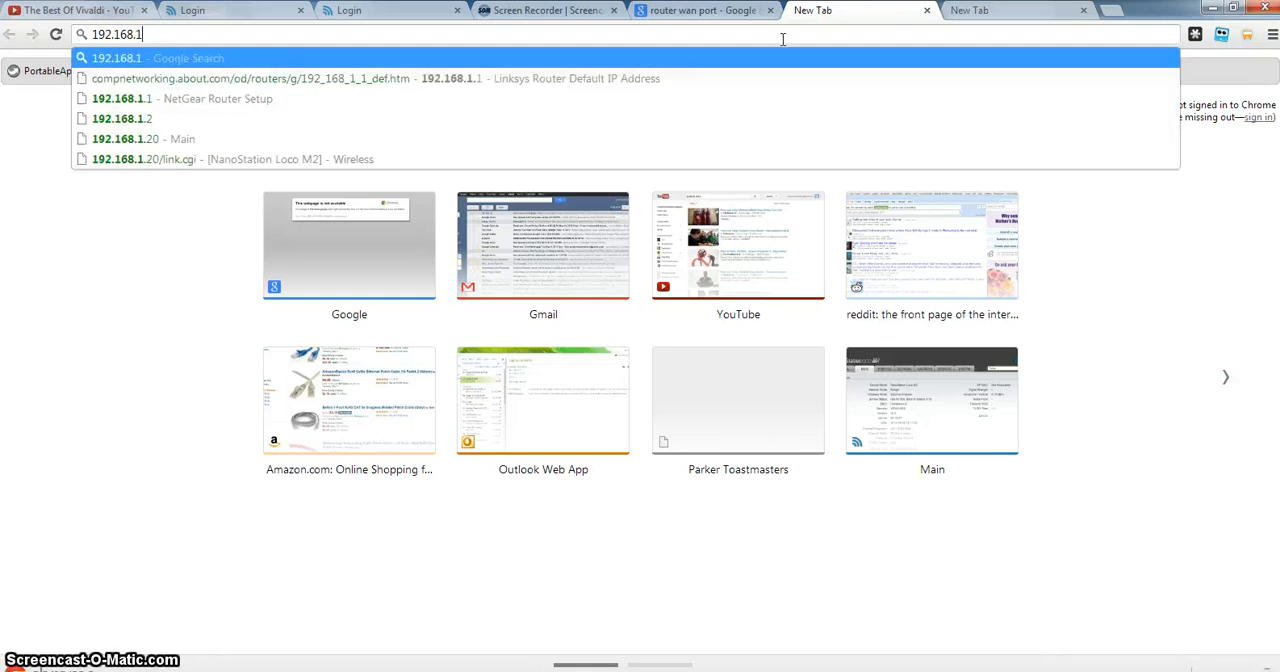
pyautogui.write('0.1')
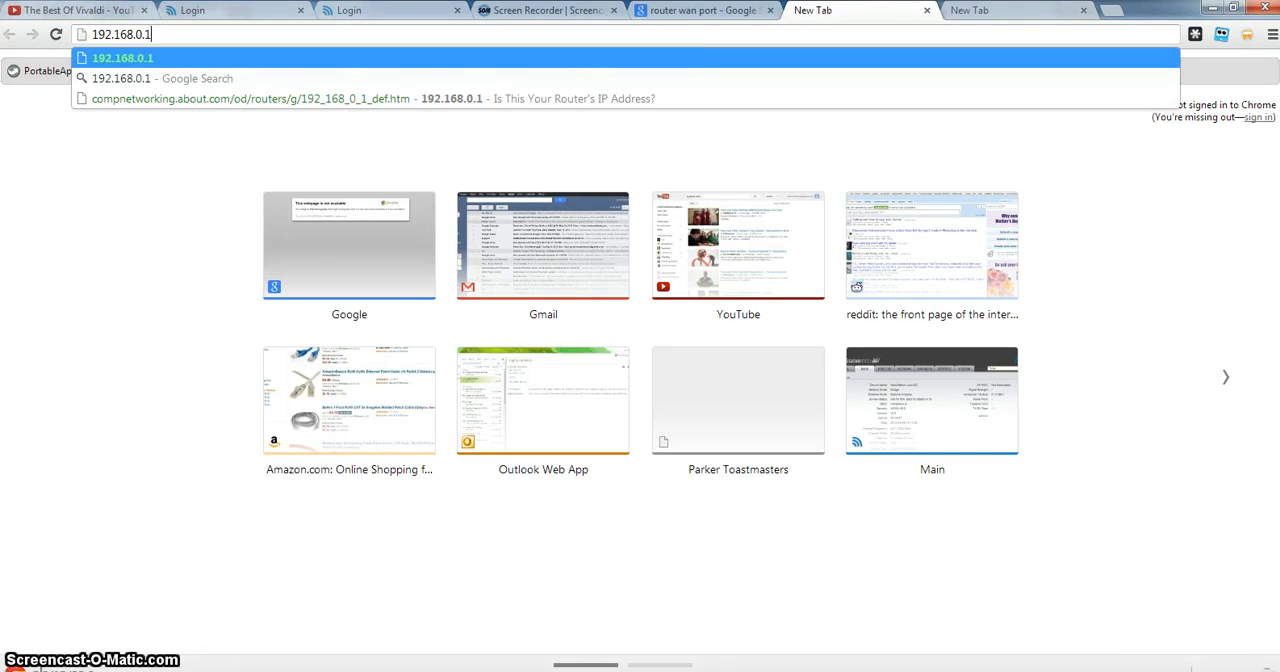
pyautogui.click(205, 37)
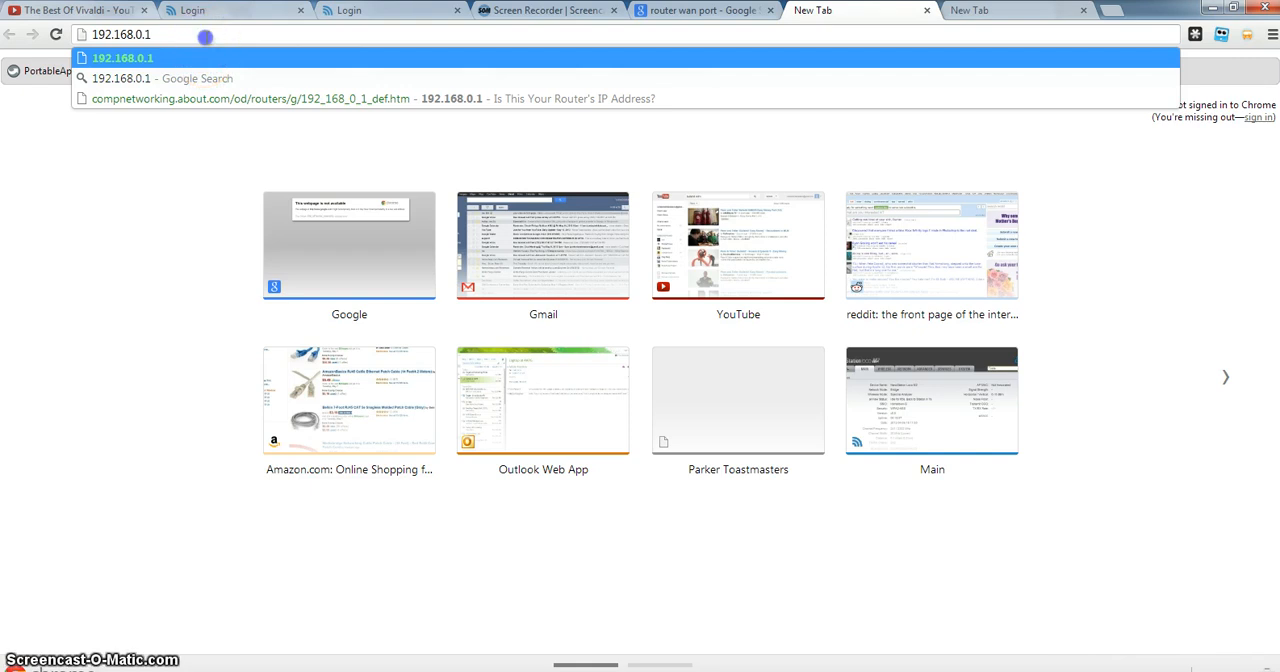
pyautogui.write('1.1')
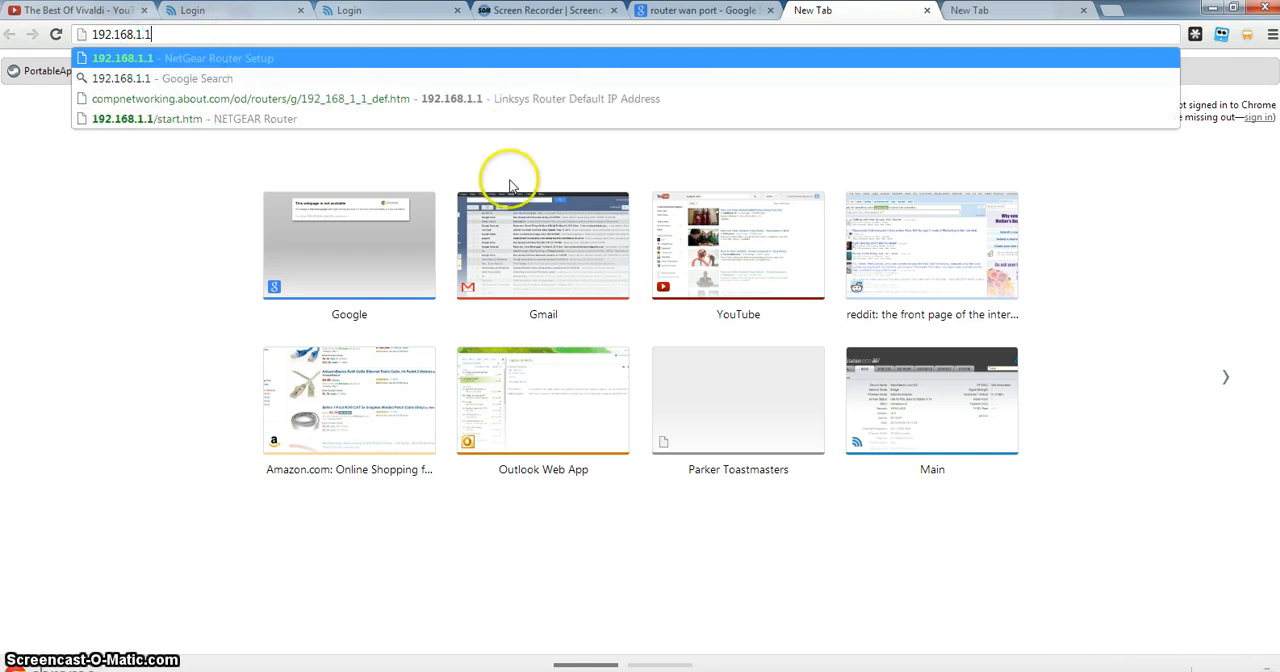
pyautogui.press('Return')
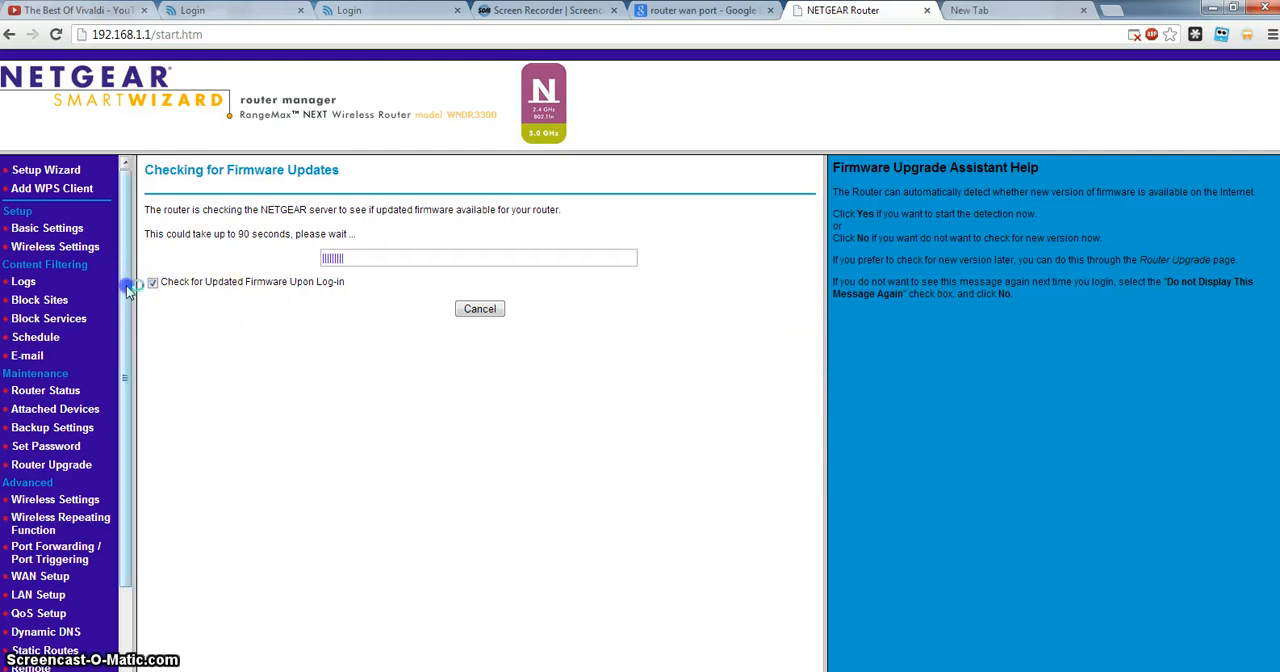
# View the router's LAN Setup page with its DHCP server settings, and open the Wireless Repeating Function page.
pyautogui.scroll(-1, 60, 530)
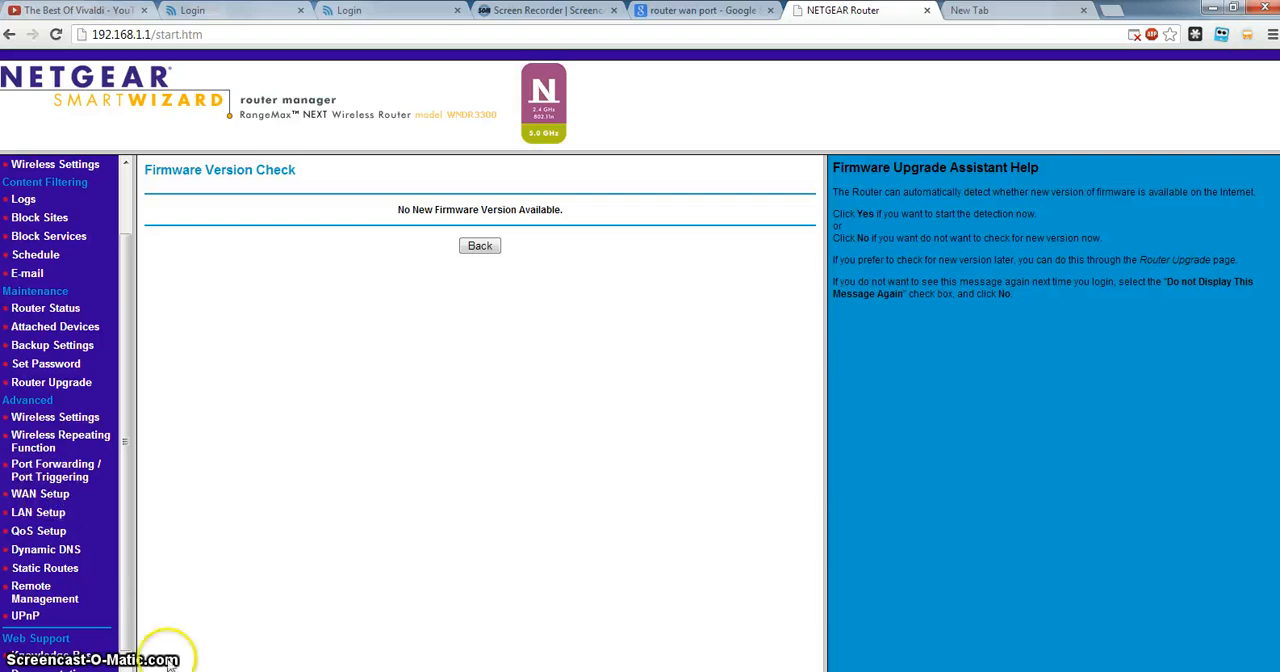
pyautogui.click(50, 512)
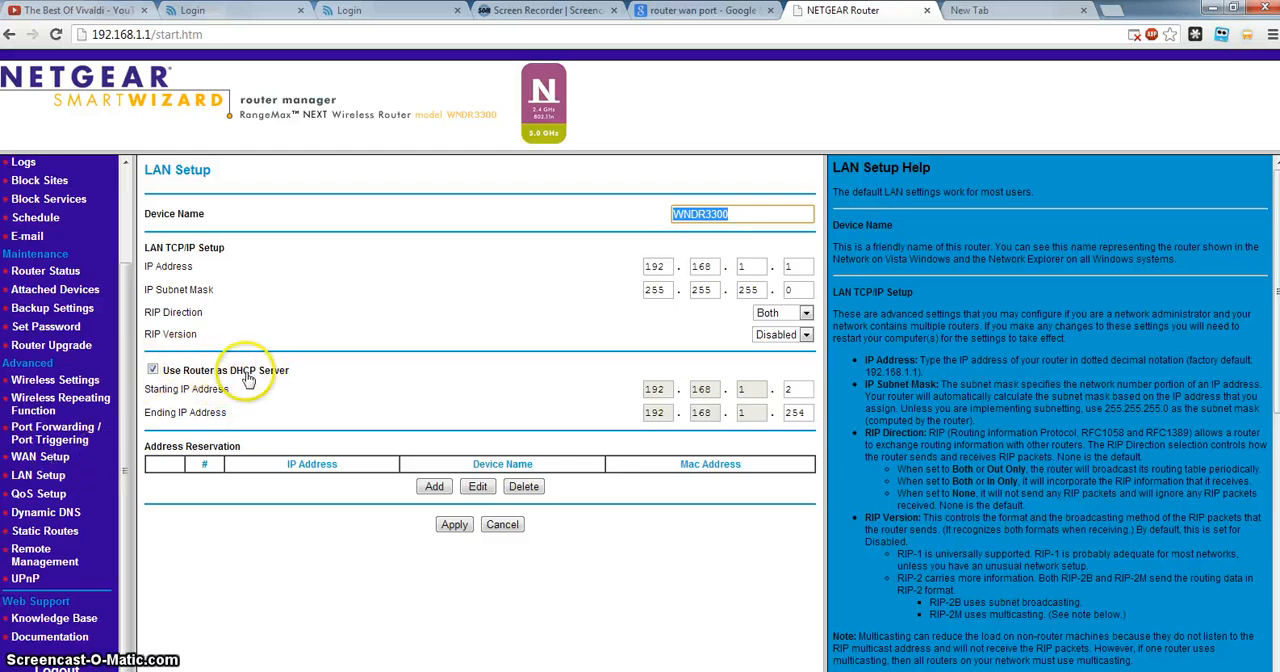
pyautogui.moveTo(121, 412); pyautogui.dragTo(137, 303)
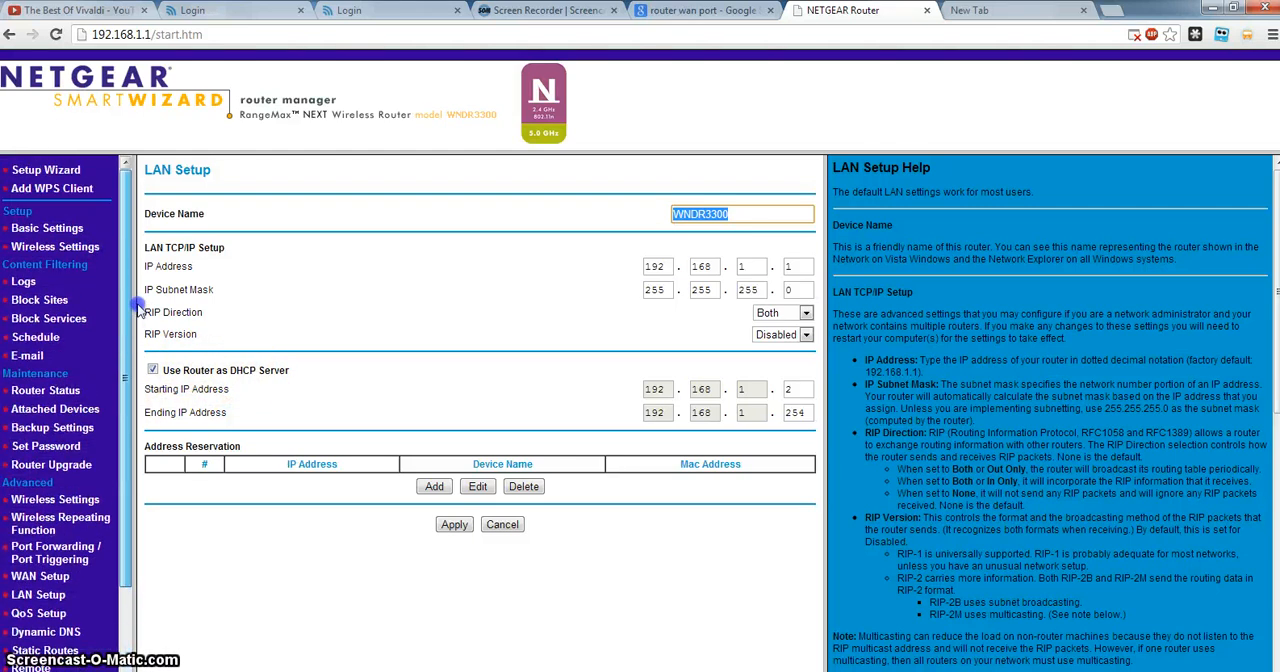
pyautogui.click(39, 224)
pyautogui.click(40, 391)
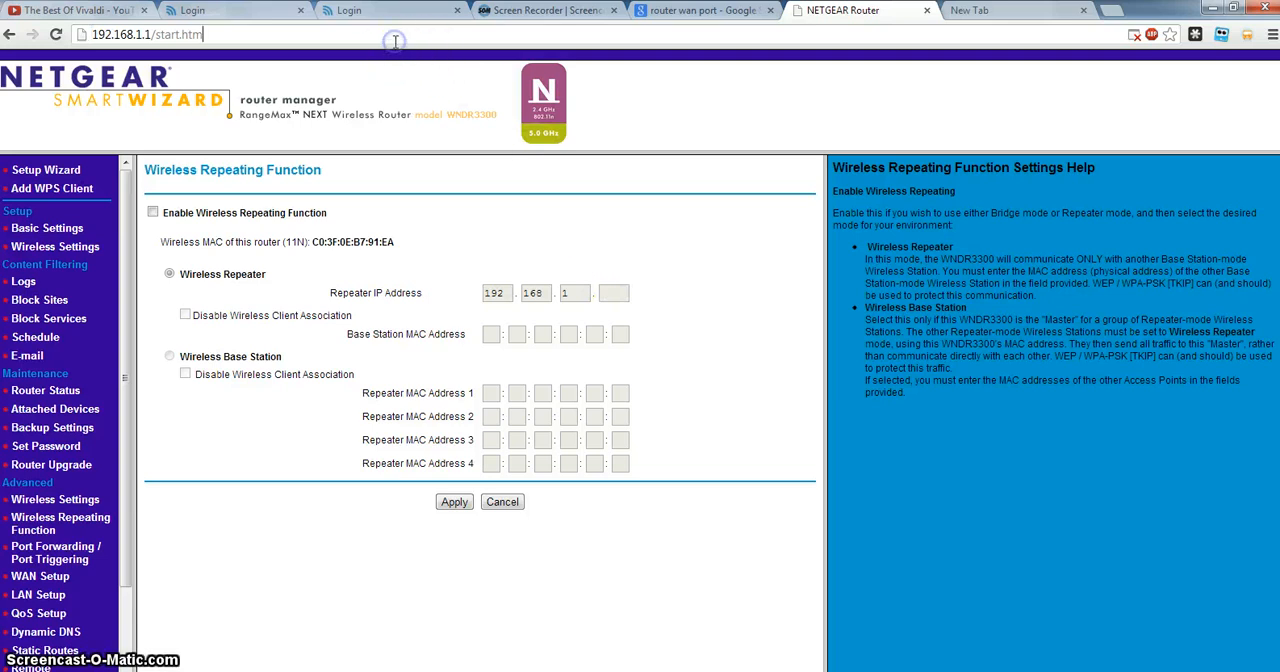
# Enter 192.168.1.2 as the address in the router tab, and switch to the network diagram in Paint.
pyautogui.click(66, 34)
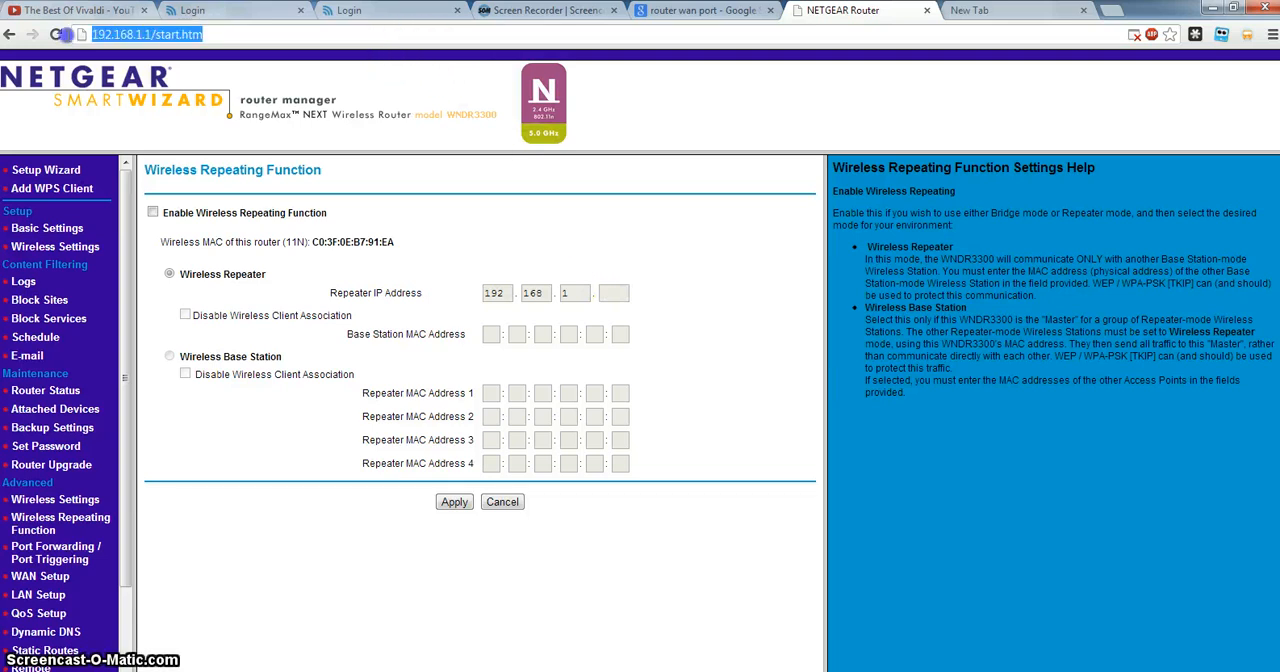
pyautogui.write('19')
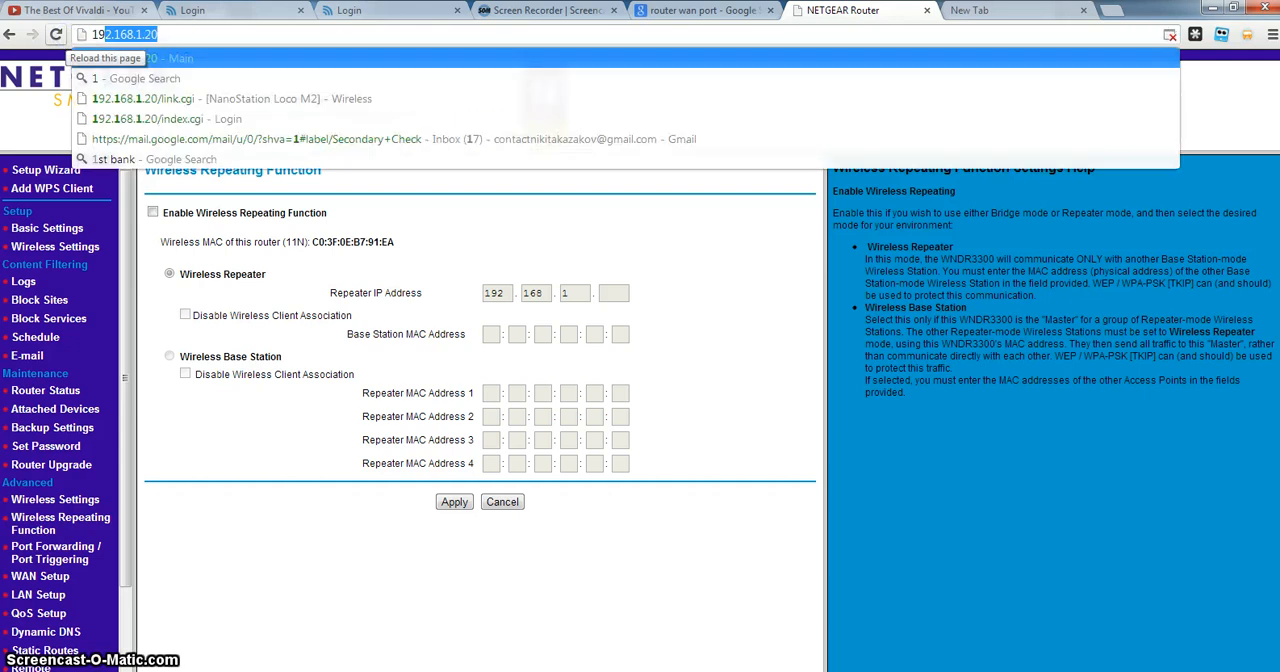
pyautogui.write('2.168')
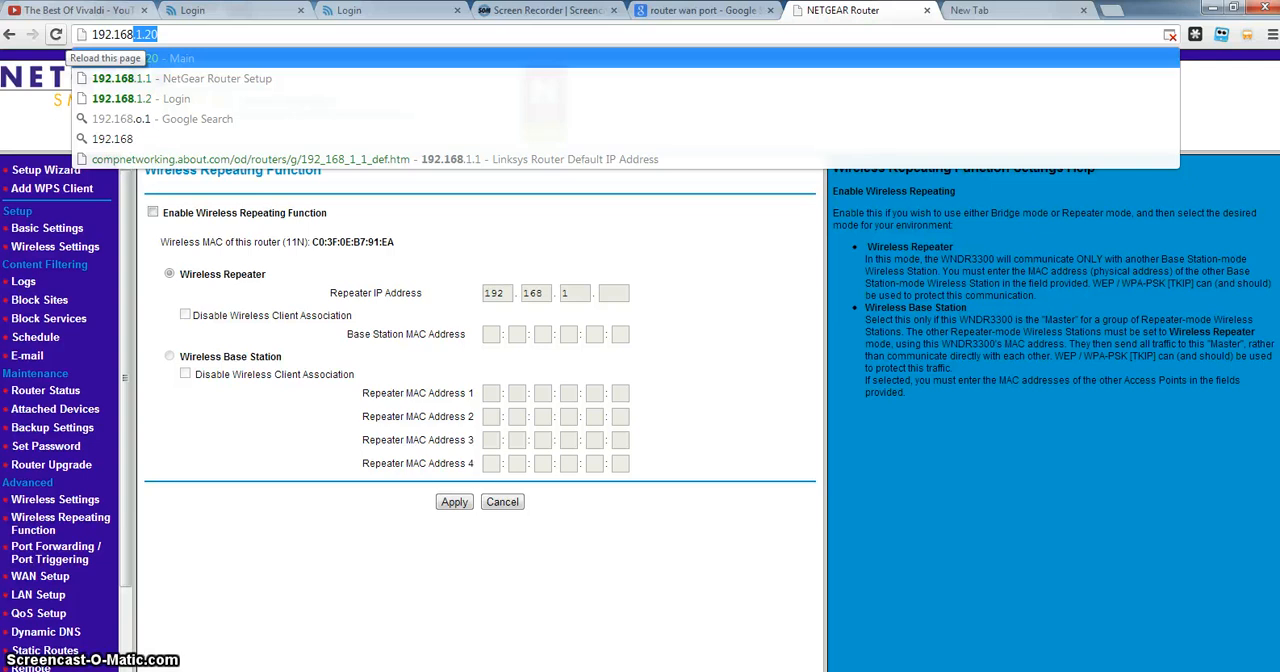
pyautogui.write('.1.2')
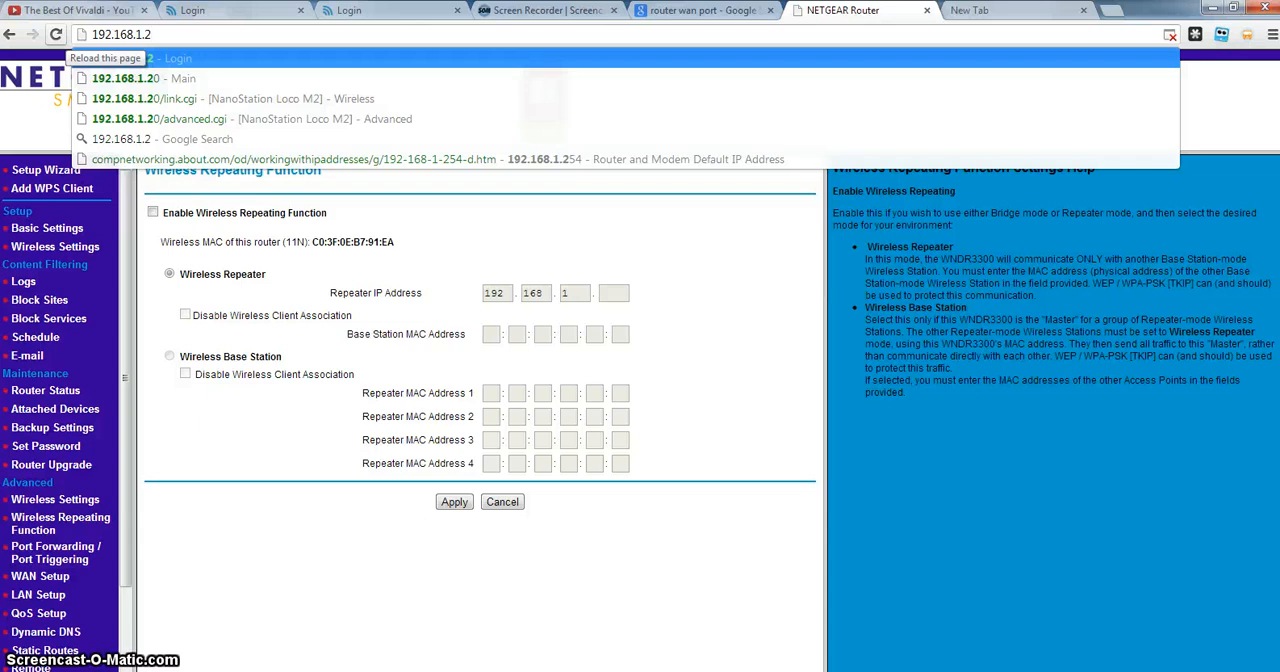
pyautogui.click(500, 671)
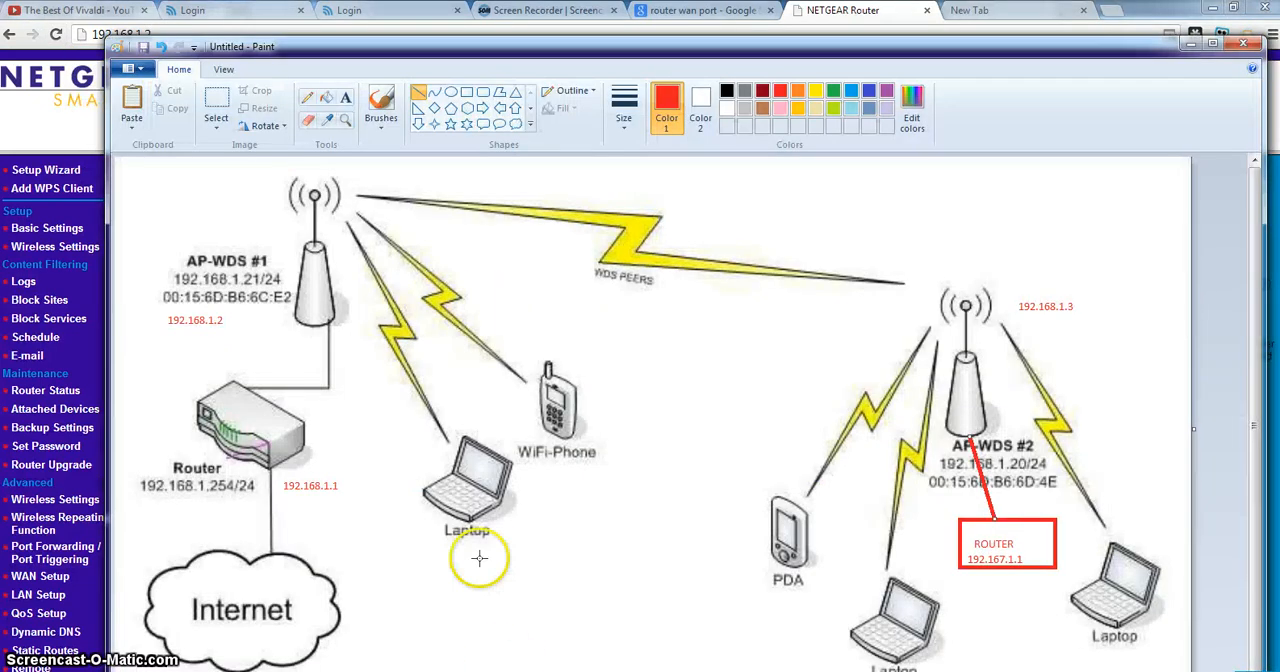
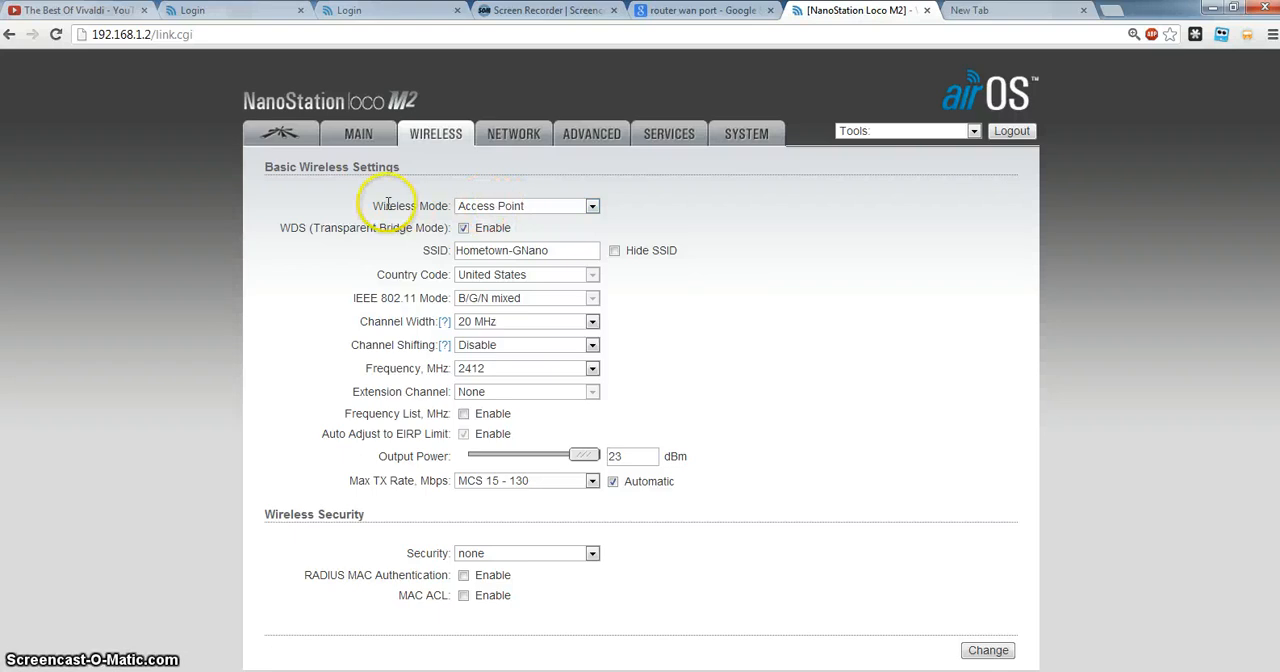
# Review the Wireless Mode, WDS and SSID settings on the access point's Wireless page.
pyautogui.click(497, 206)
pyautogui.click(497, 206)
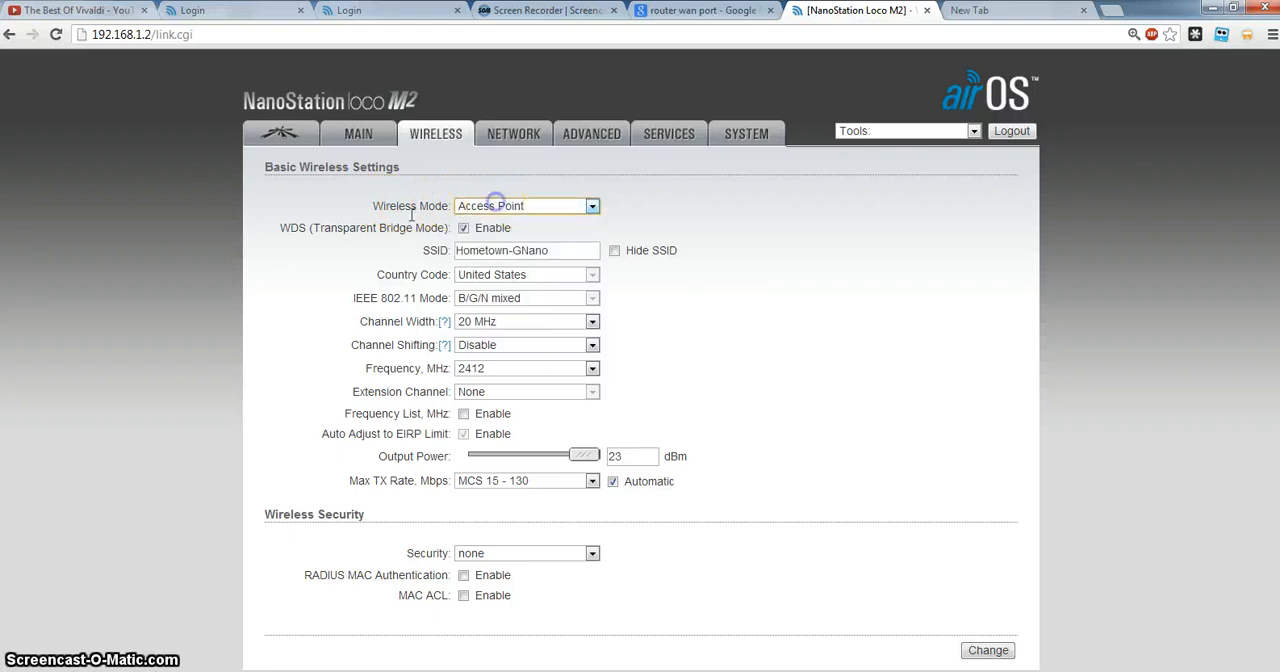
pyautogui.moveTo(278, 228); pyautogui.dragTo(335, 228)
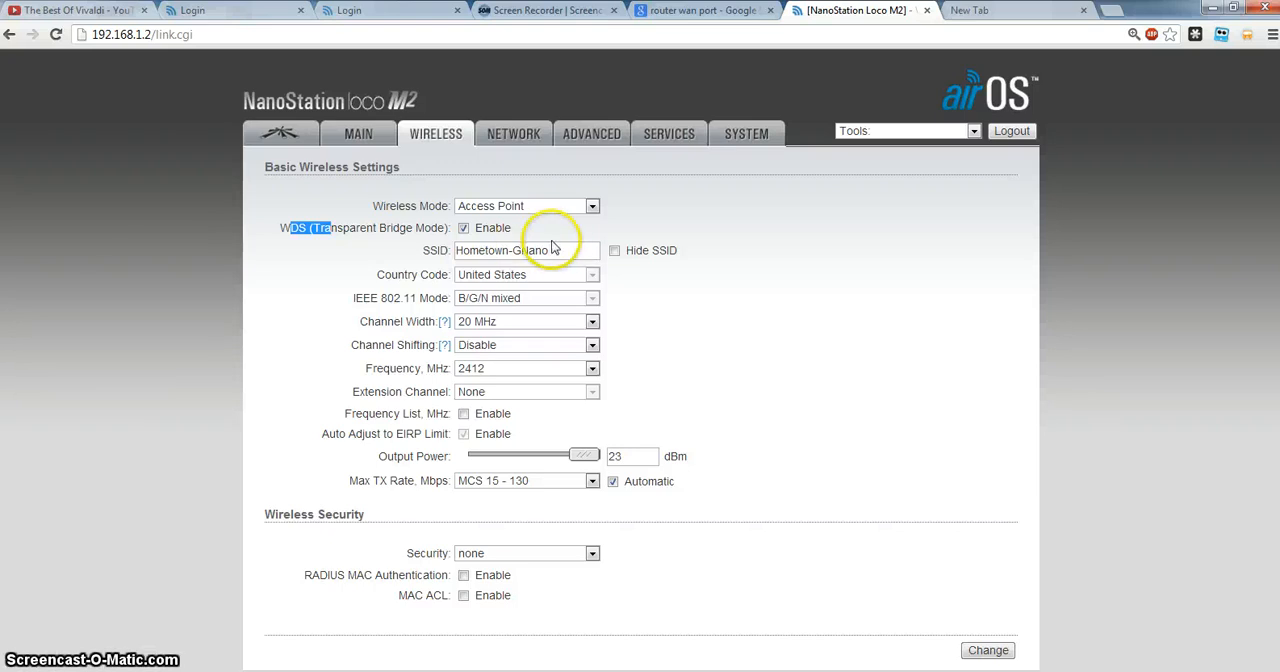
pyautogui.moveTo(580, 250); pyautogui.dragTo(450, 252)
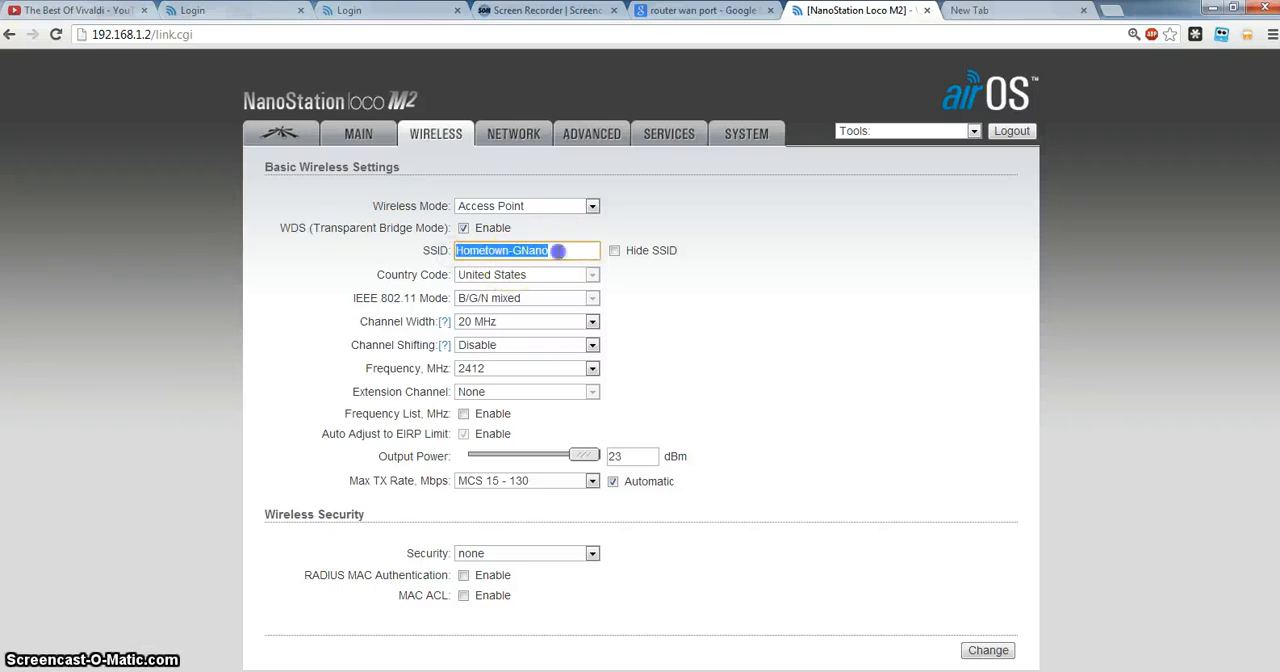
pyautogui.click(560, 250)
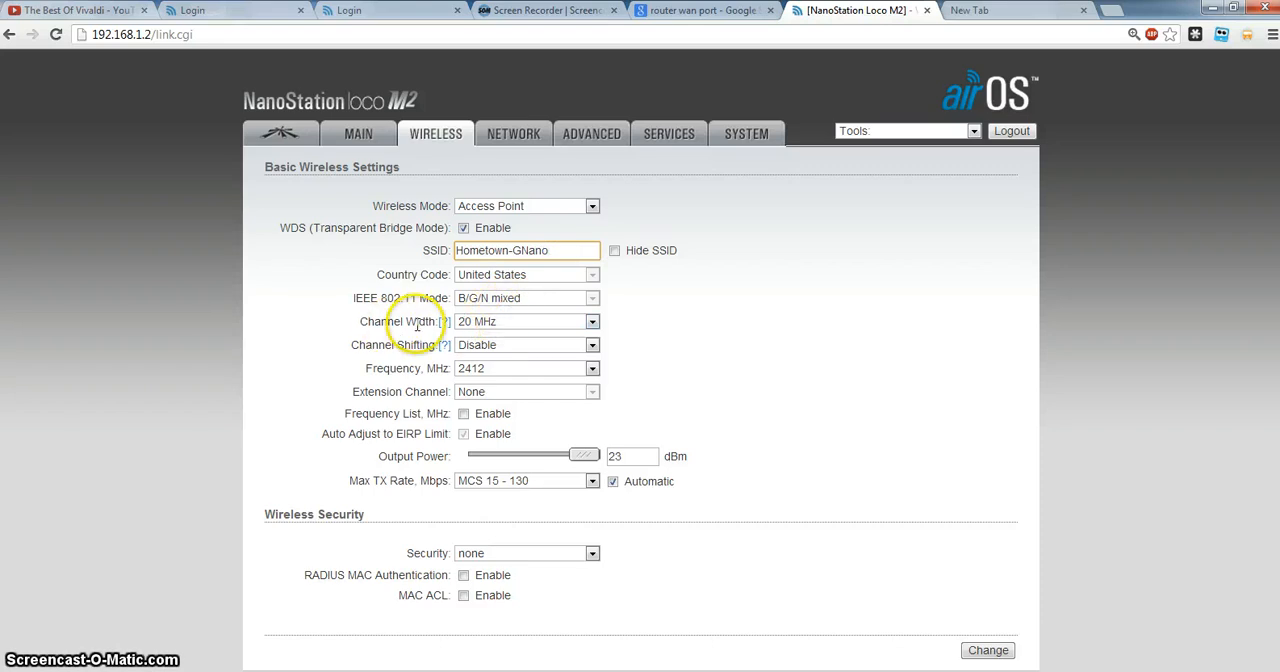
# Examine the Channel Width and Frequency choices and the Wireless Security section of the access point.
pyautogui.click(516, 326)
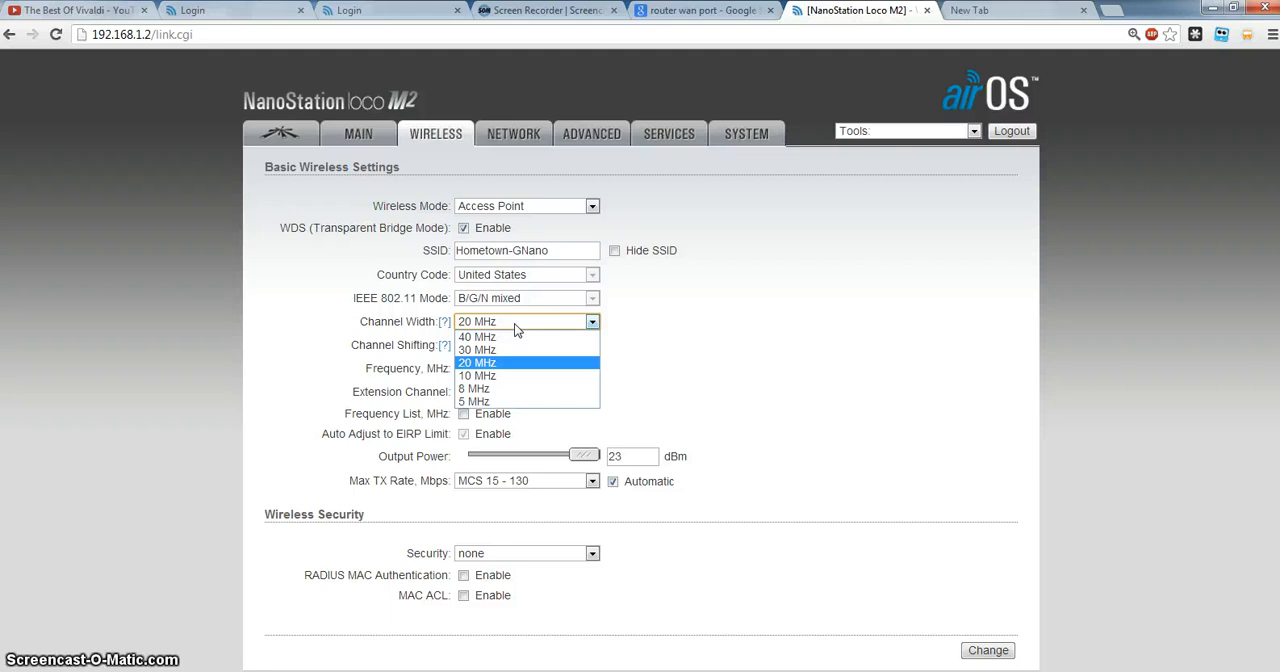
pyautogui.click(514, 323)
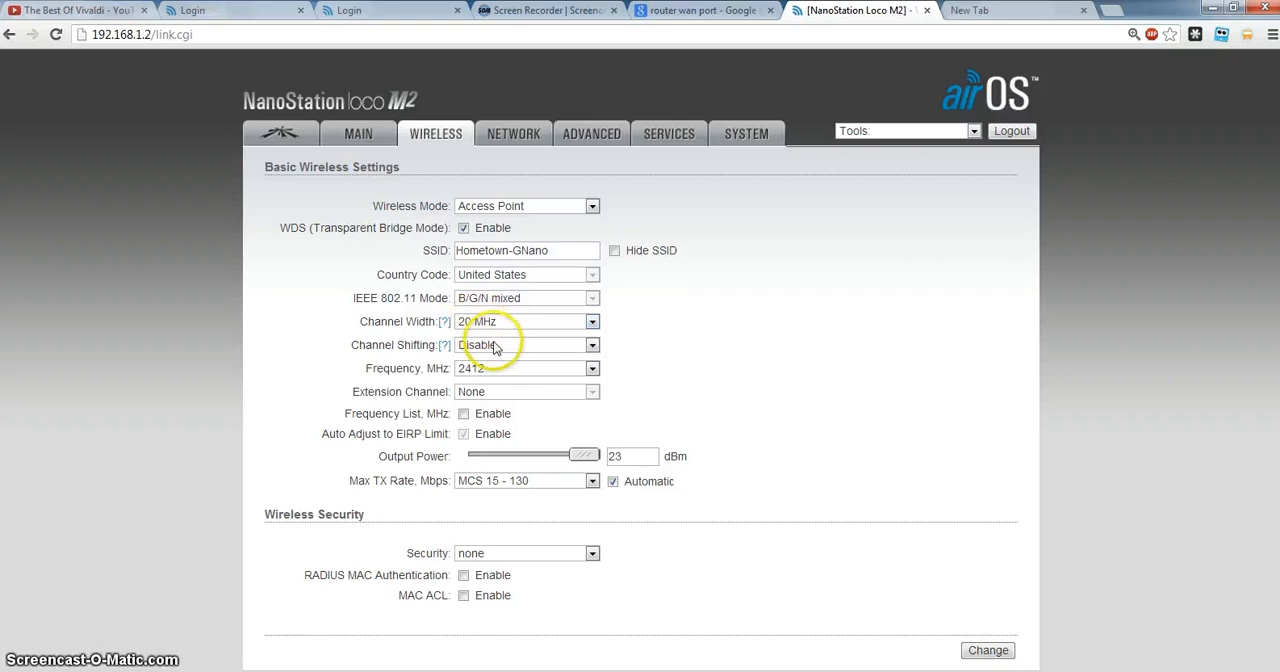
pyautogui.click(520, 368)
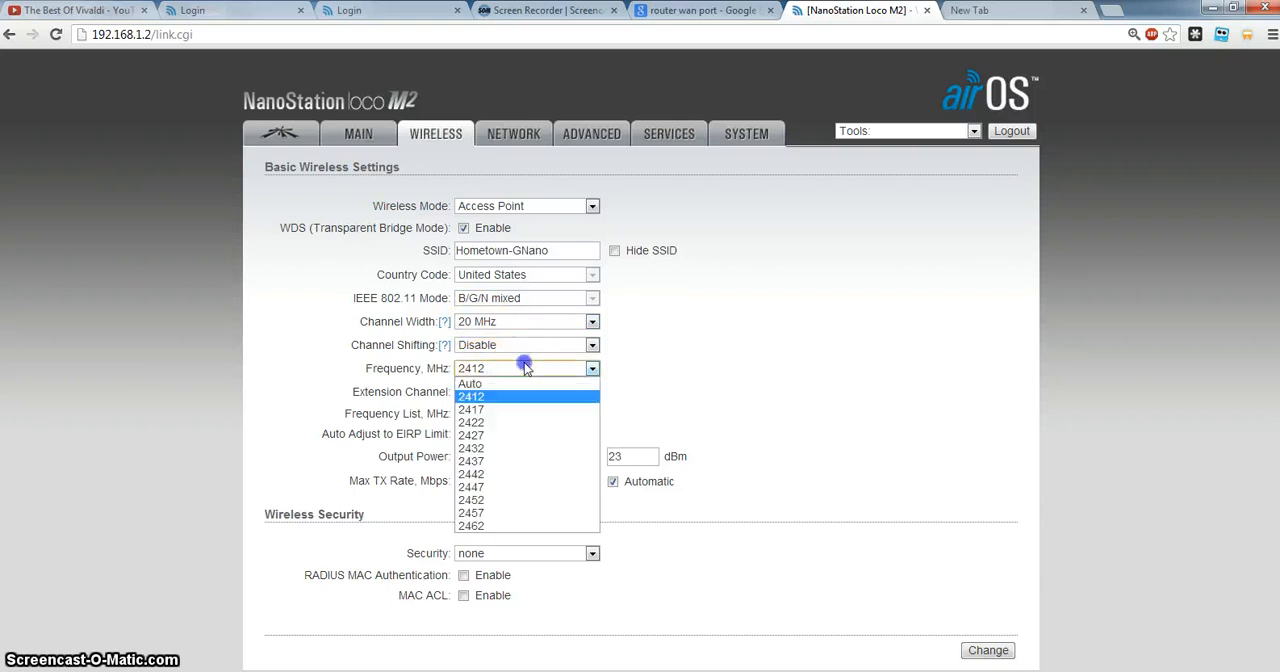
pyautogui.click(379, 368)
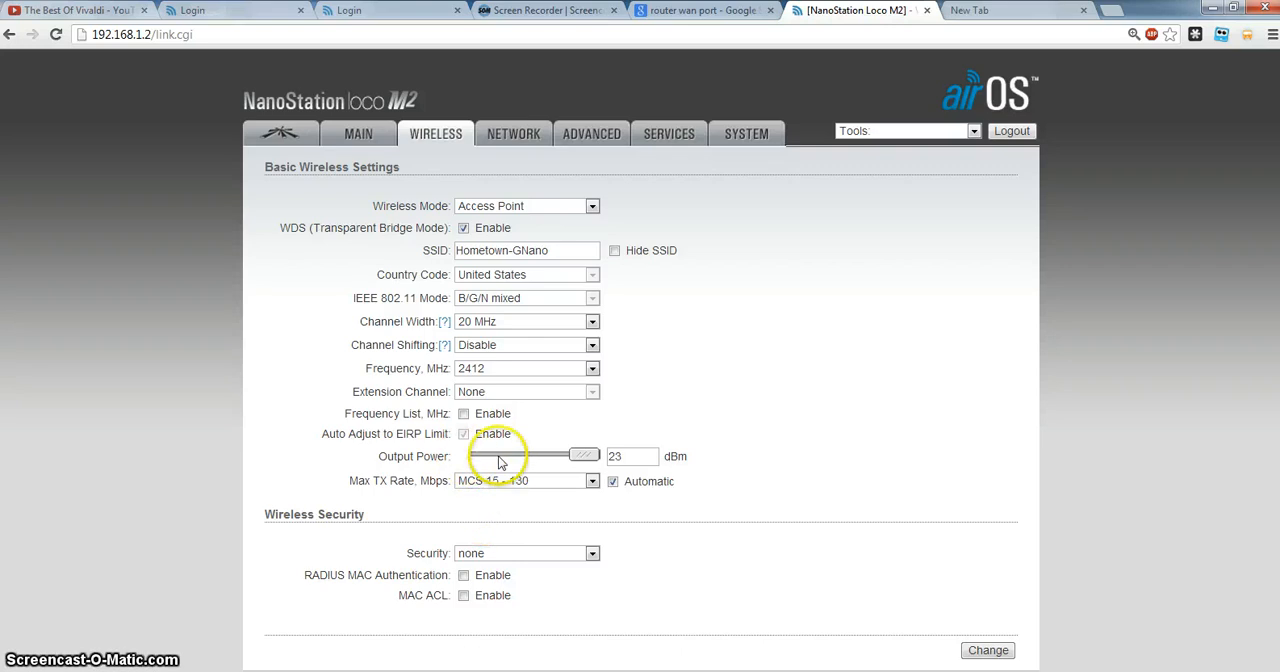
pyautogui.moveTo(316, 516); pyautogui.dragTo(363, 517)
pyautogui.click(400, 521)
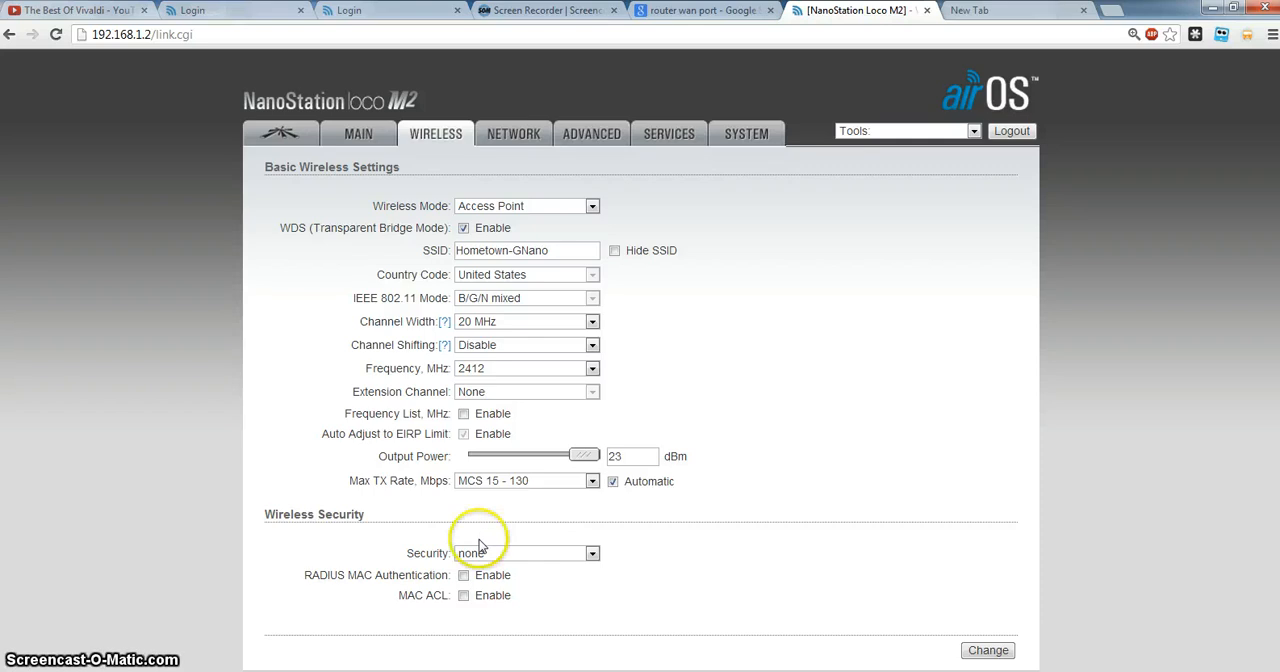
# Open the access point's Network page and check its IP address and netmask against the network diagram in Paint.
pyautogui.click(516, 141)
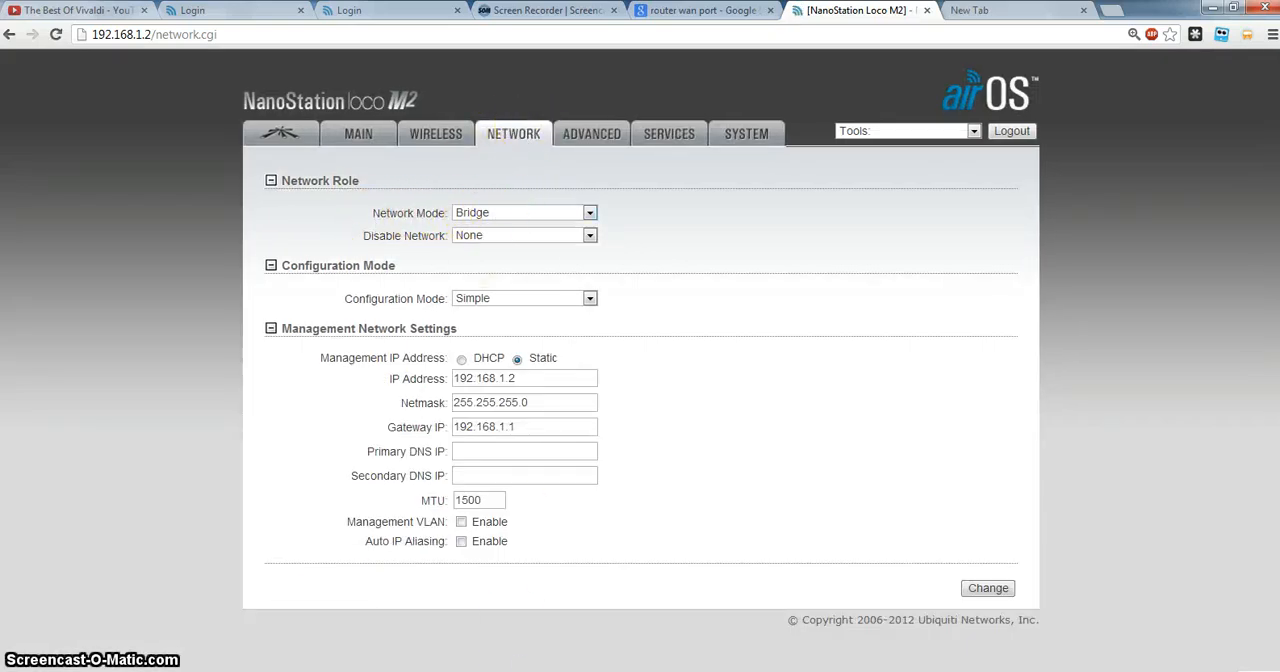
pyautogui.click(511, 668)
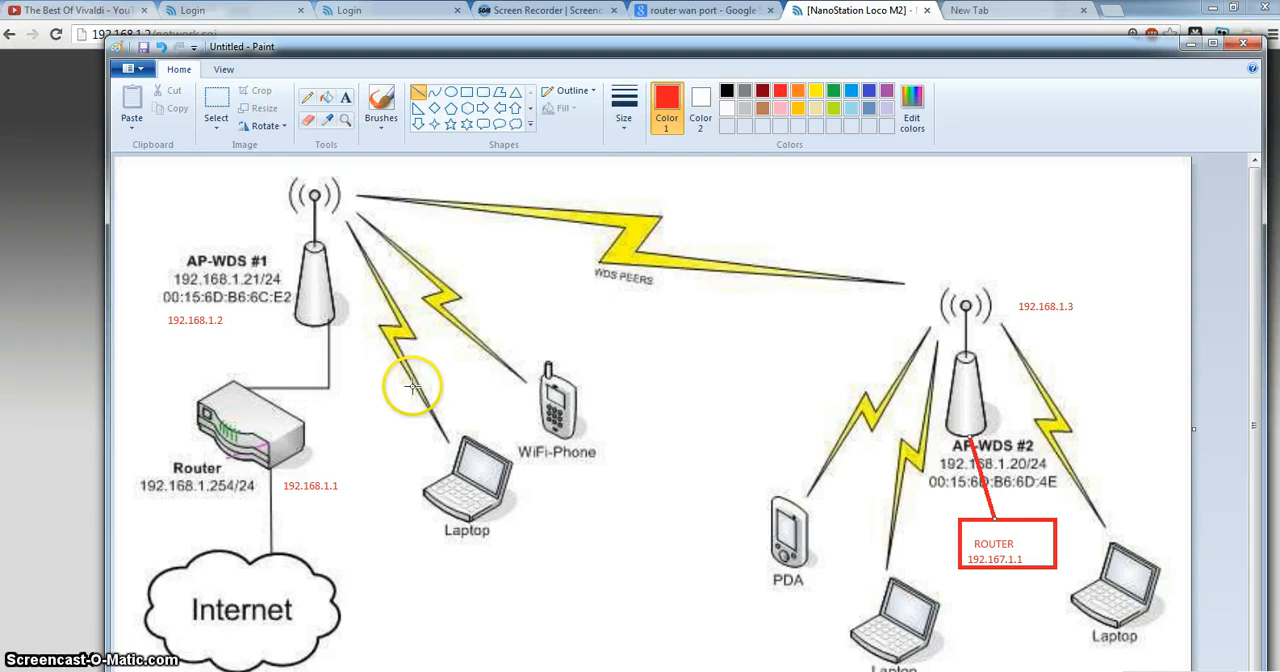
pyautogui.click(45, 368)
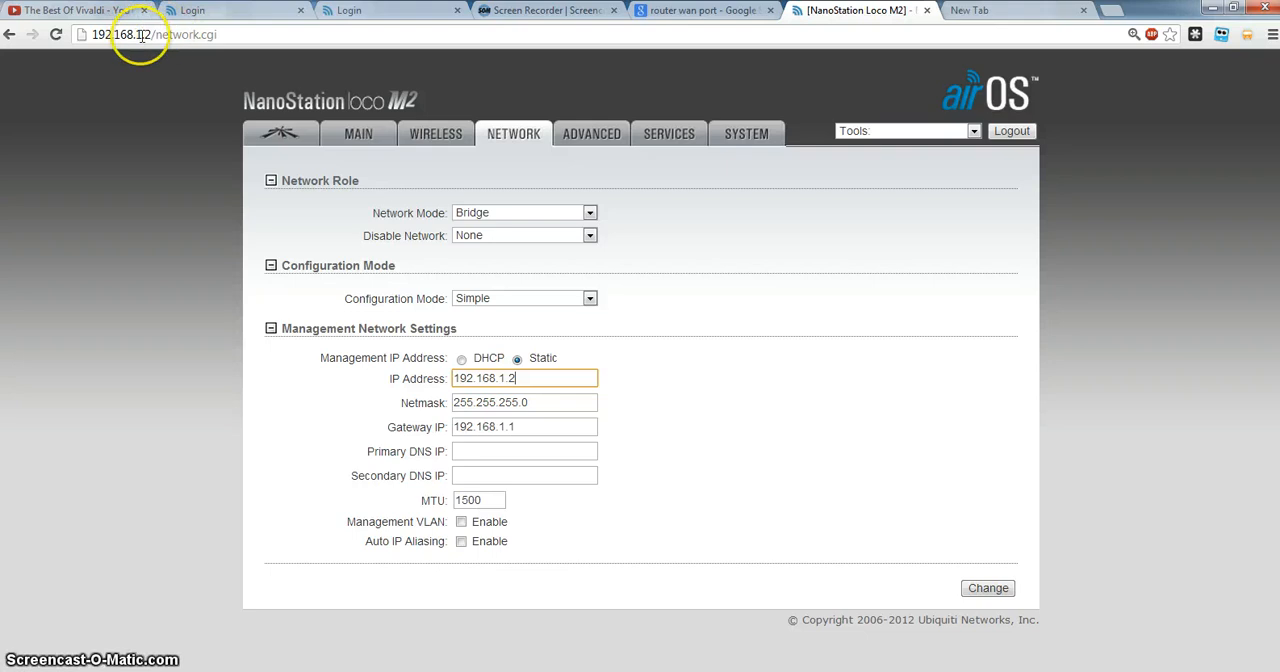
pyautogui.click(530, 401)
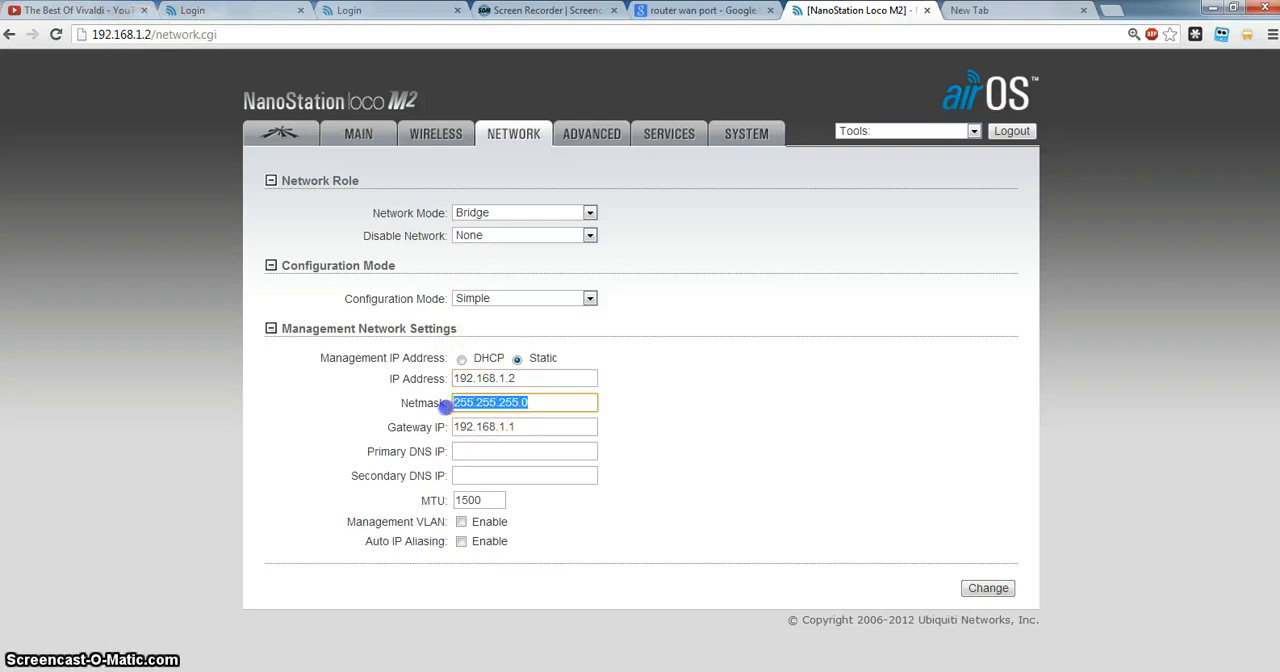
pyautogui.click(533, 404)
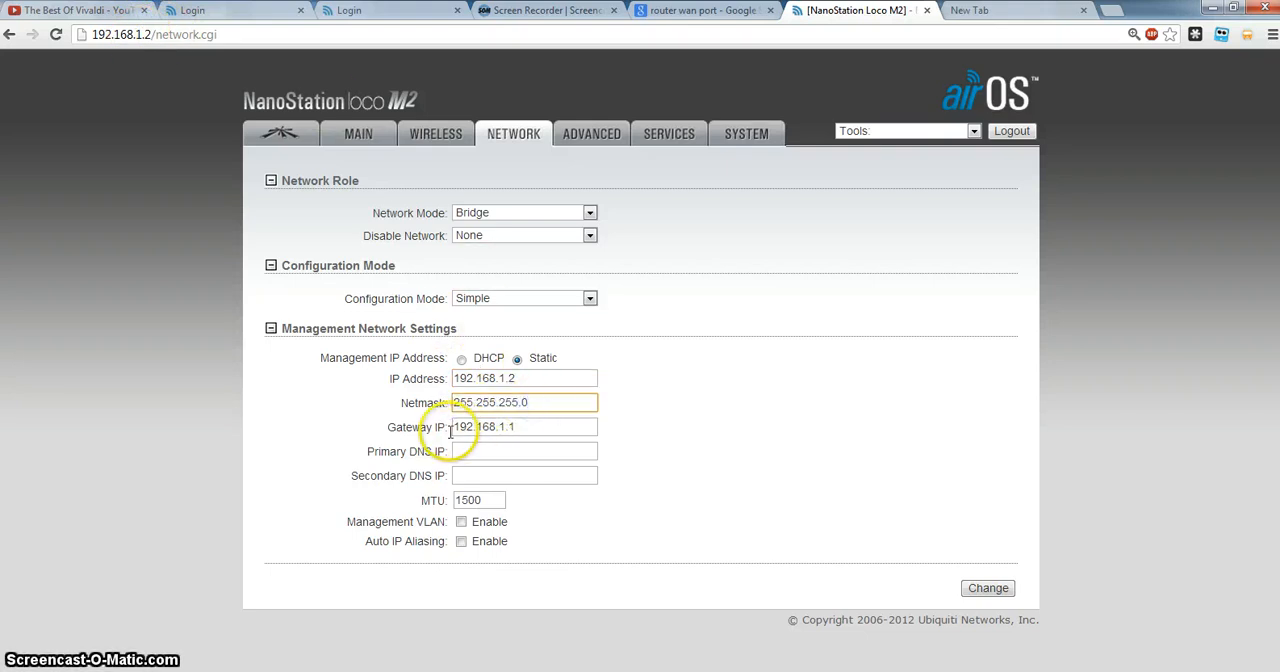
# Place the Paint diagram beside the Network page and compare the main router's address with the Gateway IP.
pyautogui.click(520, 671)
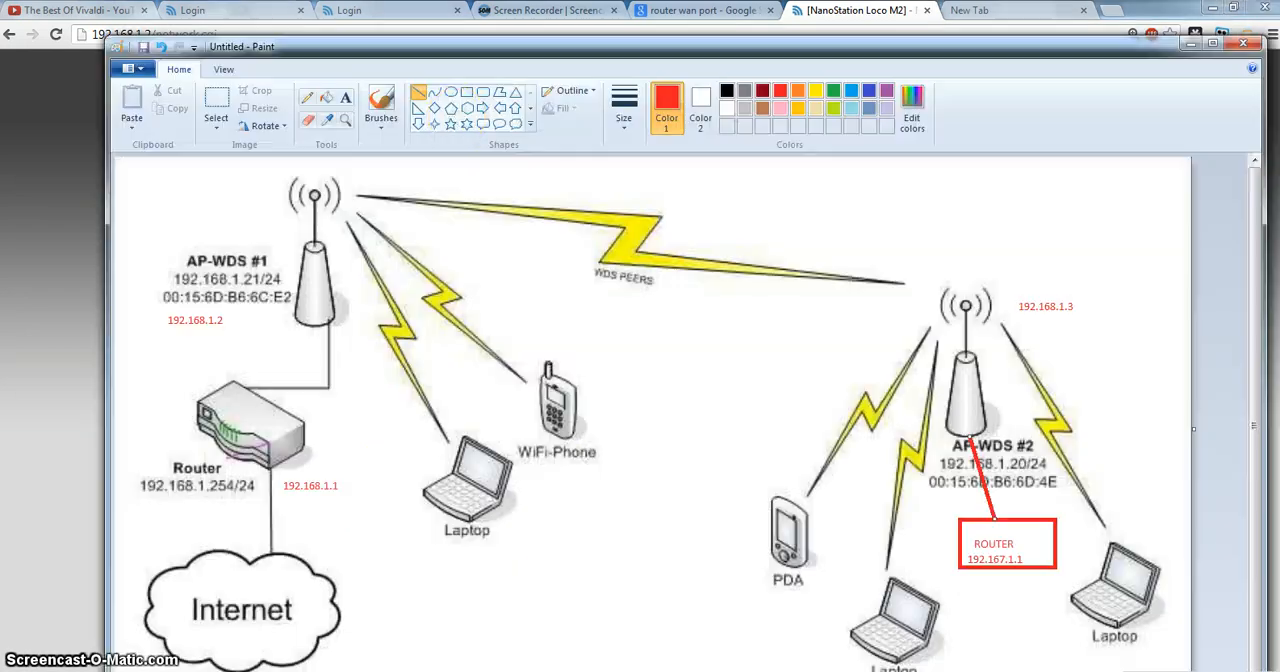
pyautogui.moveTo(391, 47); pyautogui.dragTo(943, 63)
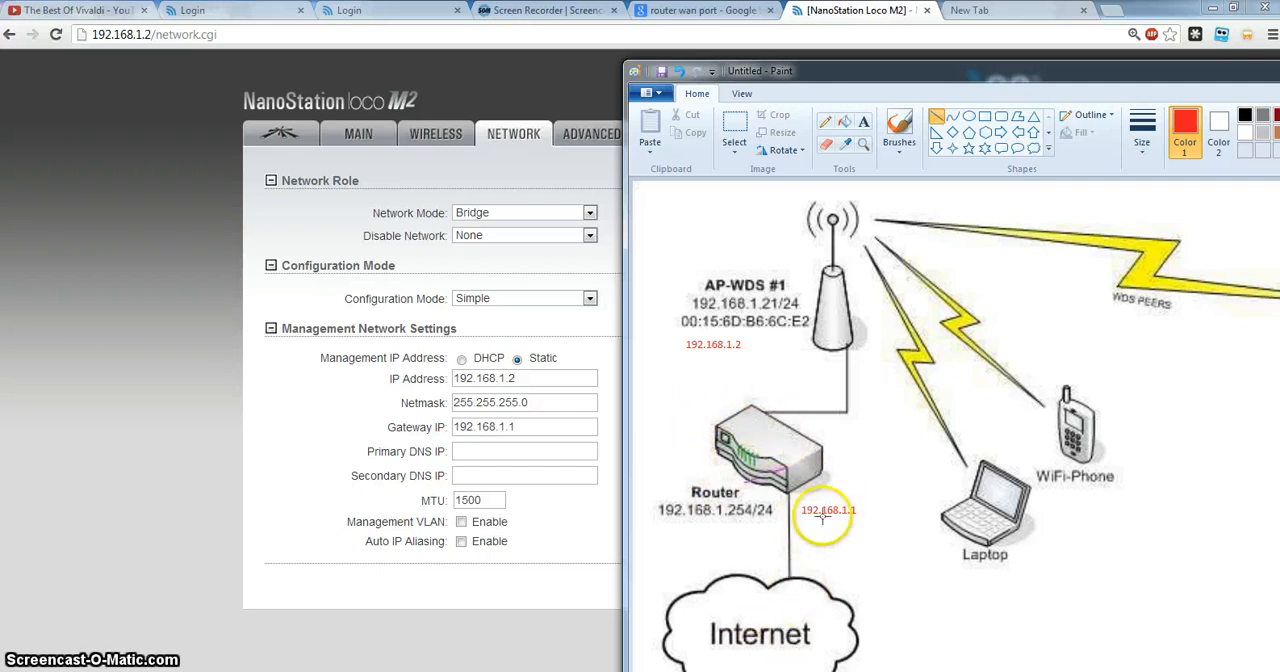
pyautogui.moveTo(514, 427); pyautogui.dragTo(488, 428)
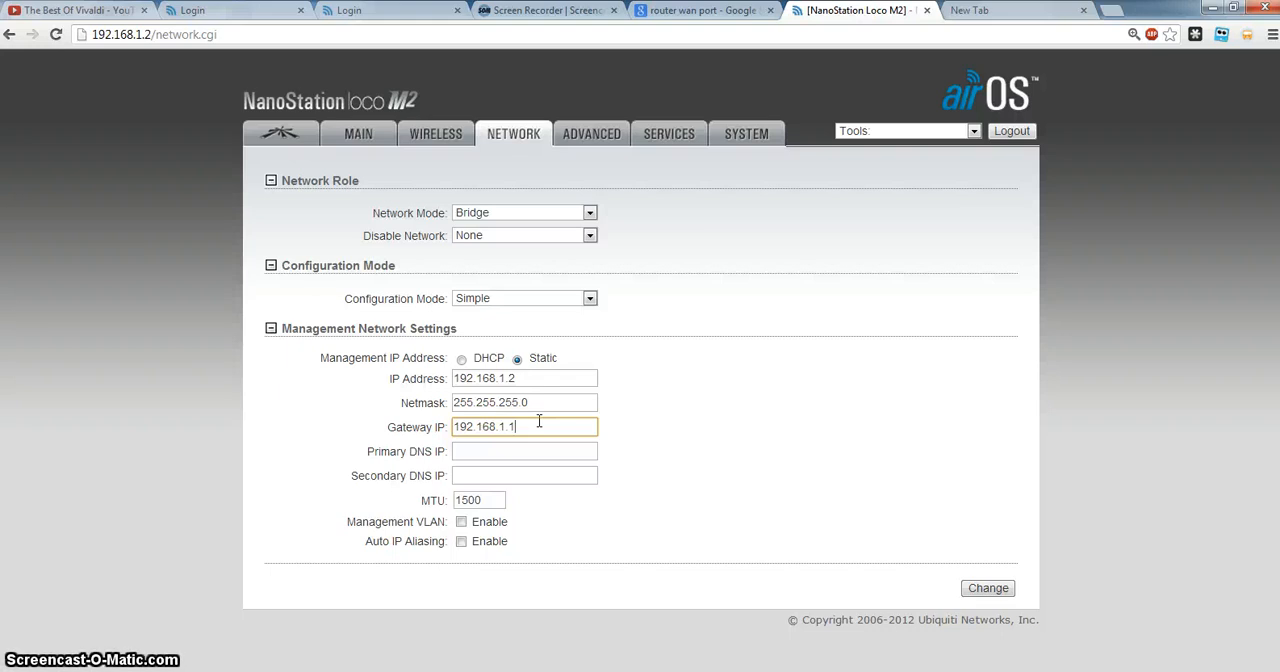
pyautogui.hotkey('alt', 'Tab')
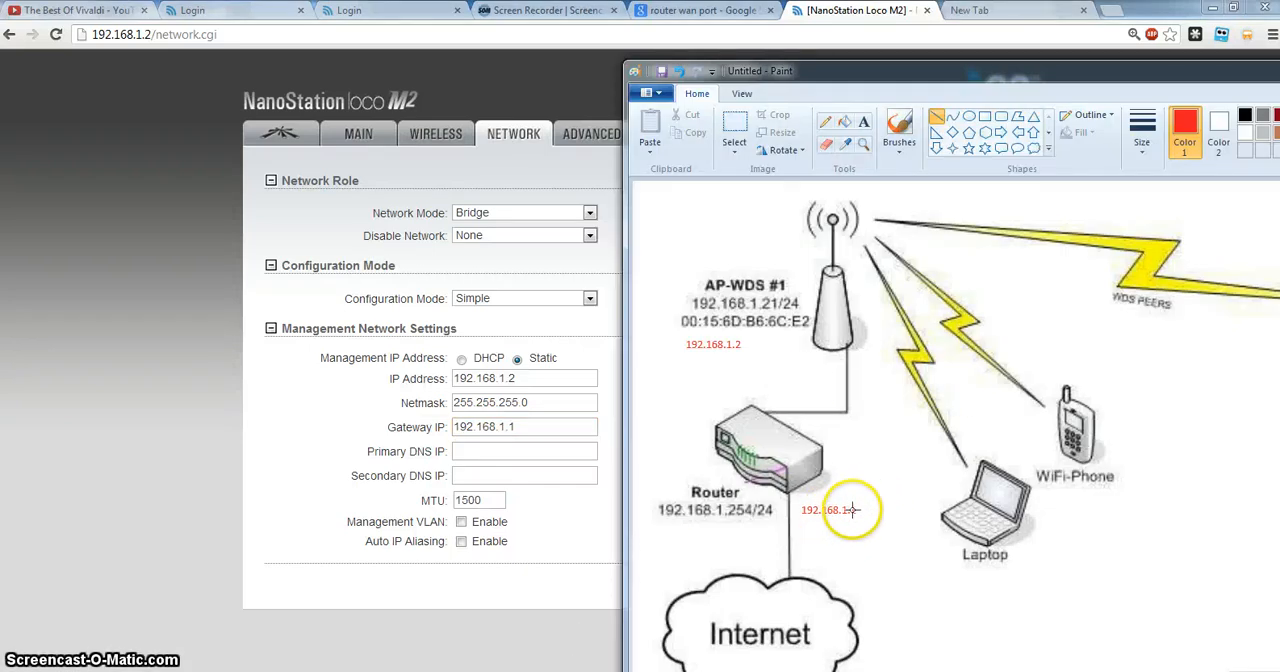
pyautogui.click(556, 426)
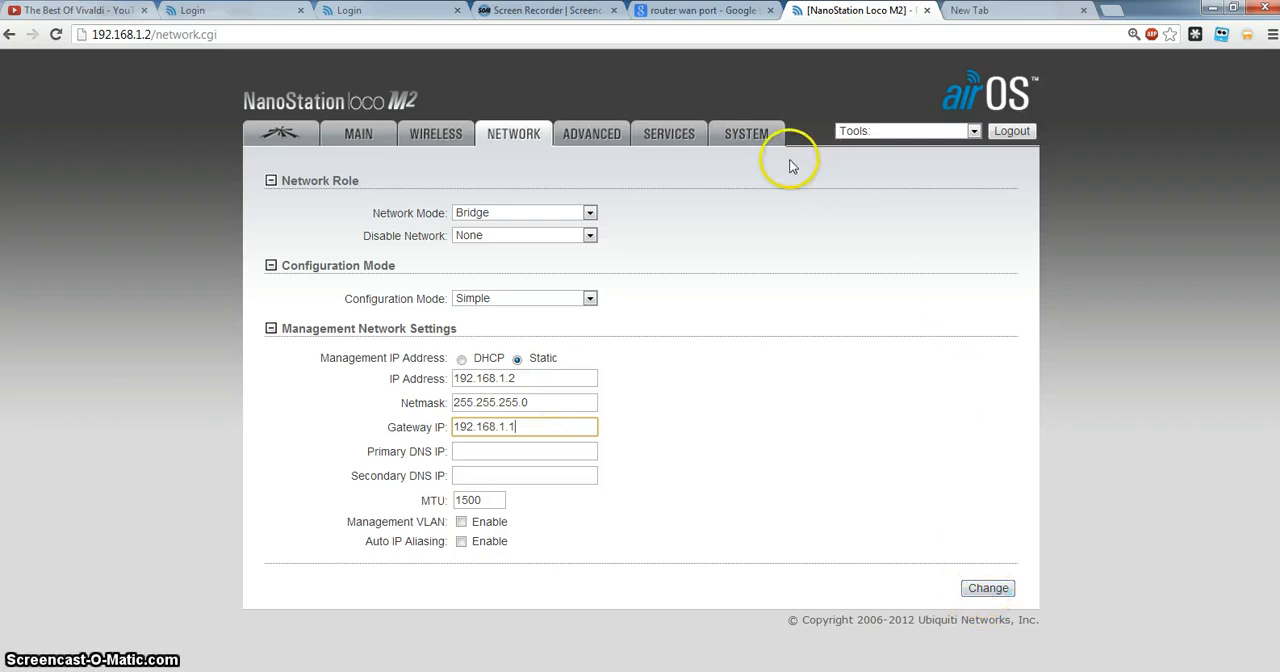
# Submit the Network page's settings, and load the access point's main page at 192.168.1.2.
pyautogui.click(989, 590)
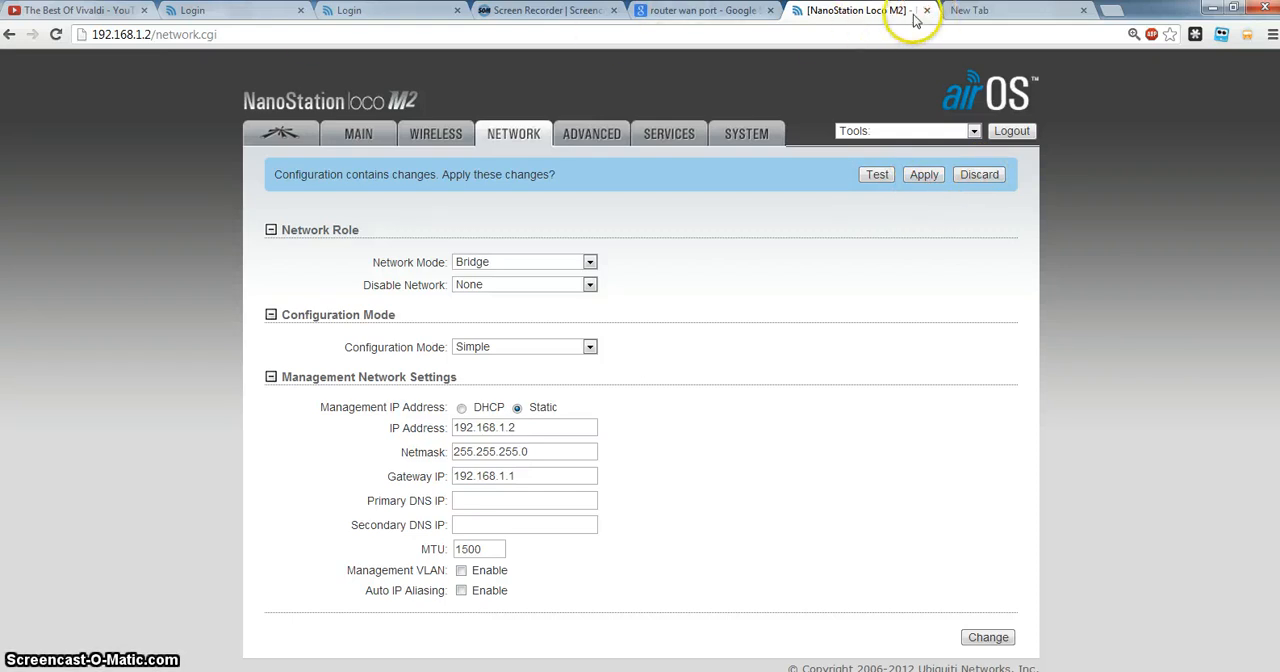
pyautogui.click(267, 34)
pyautogui.moveTo(267, 34); pyautogui.dragTo(144, 36)
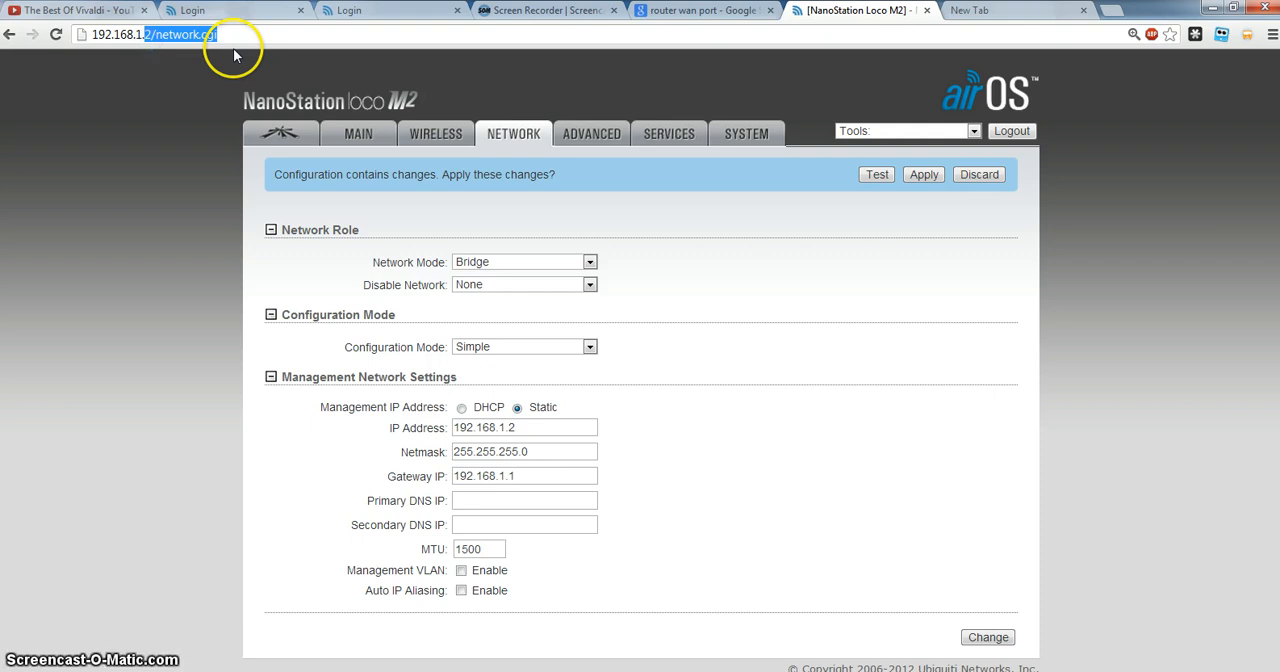
pyautogui.moveTo(533, 427); pyautogui.dragTo(448, 427)
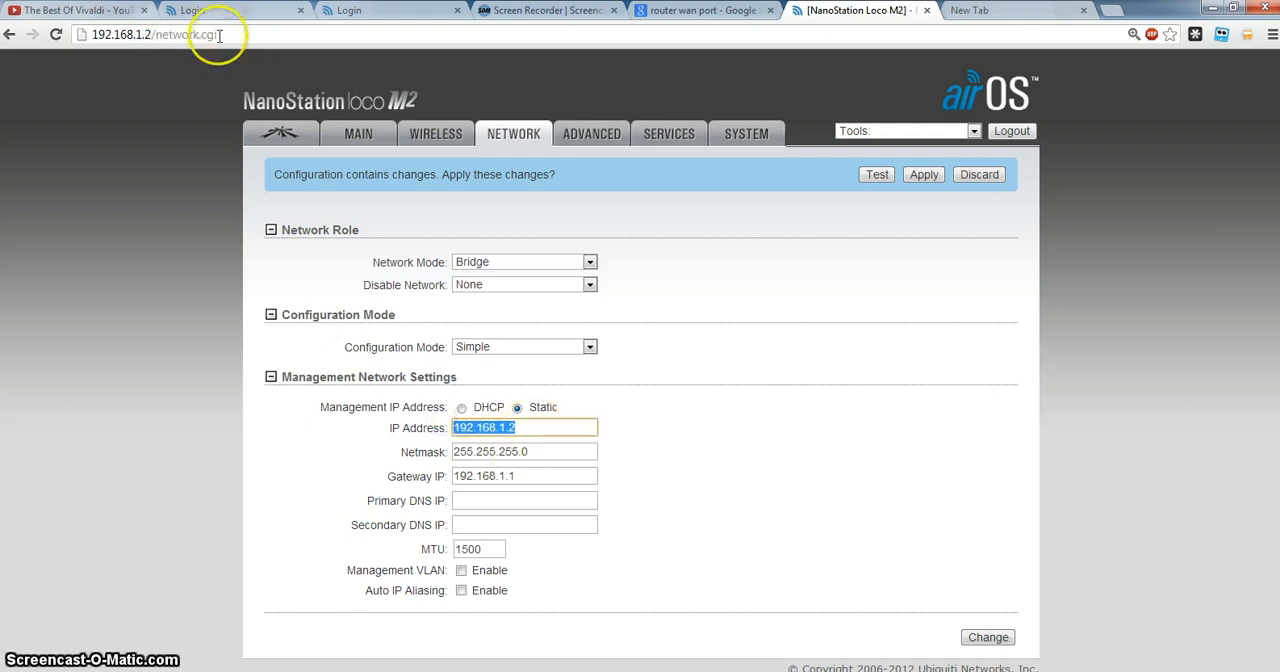
pyautogui.moveTo(219, 35); pyautogui.dragTo(149, 35)
pyautogui.press('BackSpace')
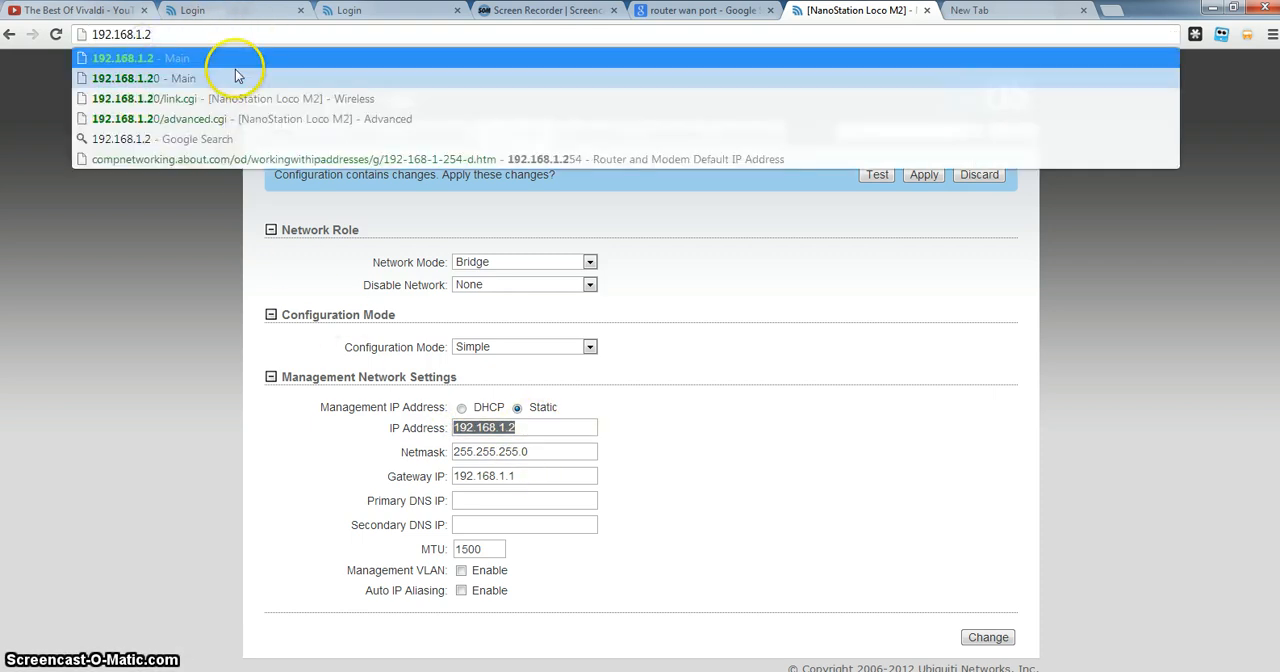
pyautogui.press('Return')
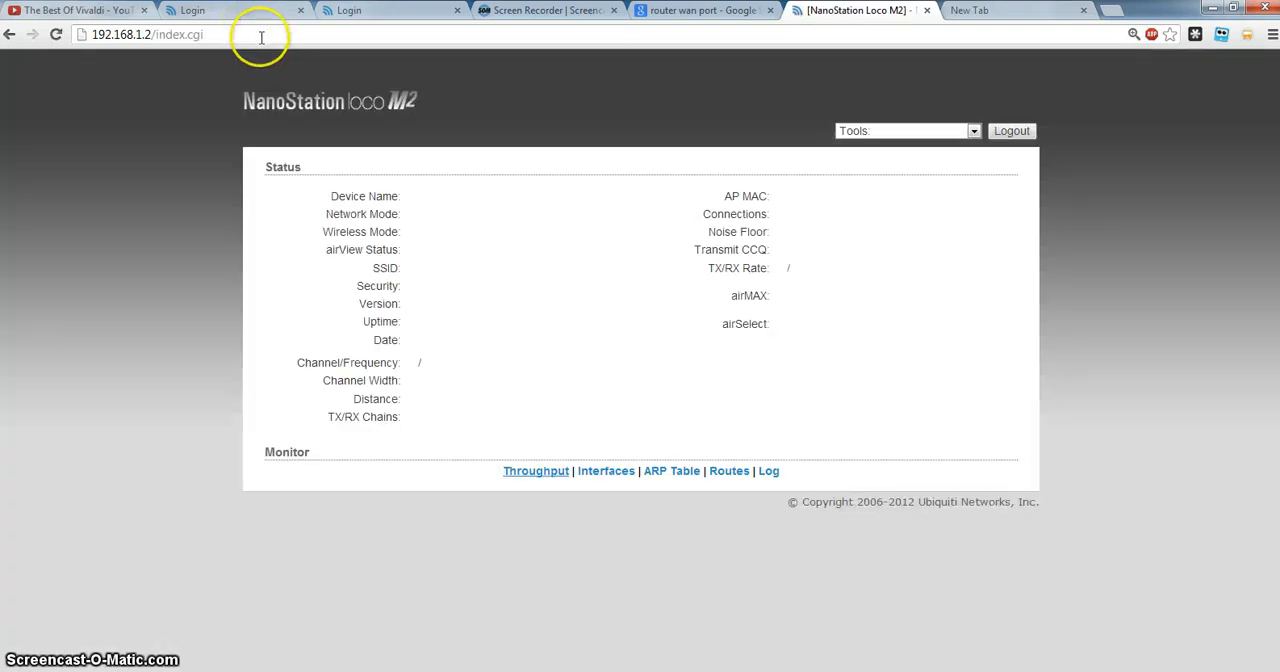
# View the computer's list of available wireless networks, including the access point's Hometown-GNano, and close it.
pyautogui.click(259, 35)
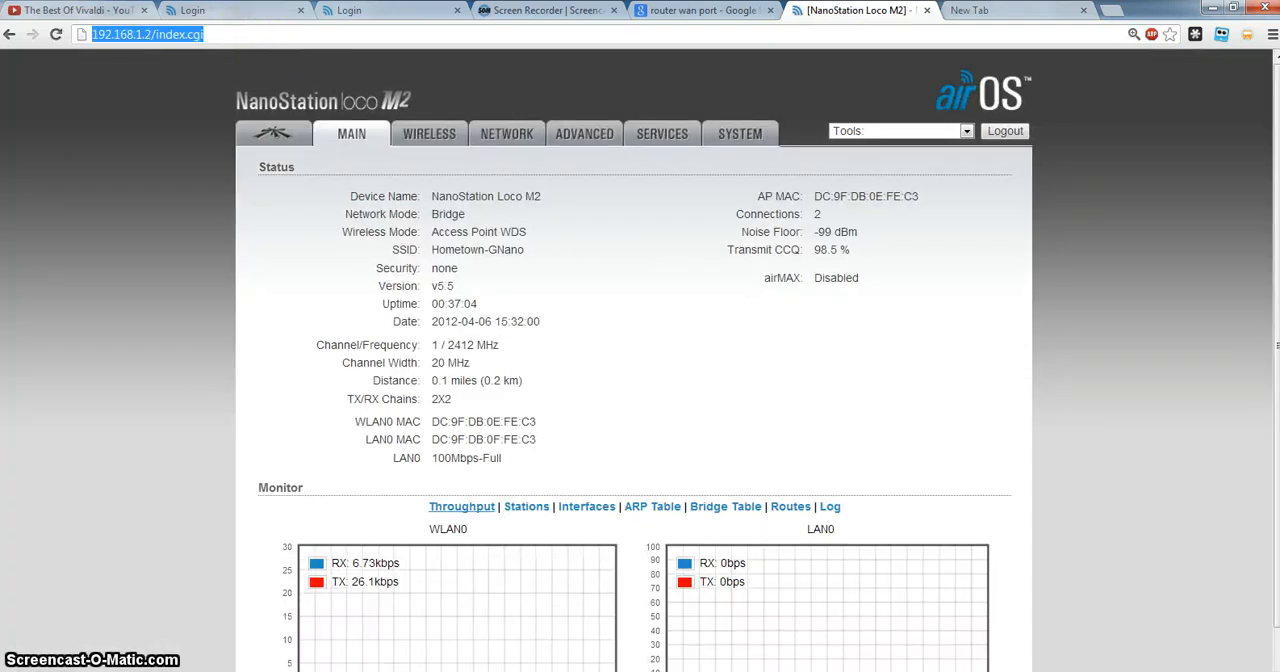
pyautogui.moveTo(517, 671)
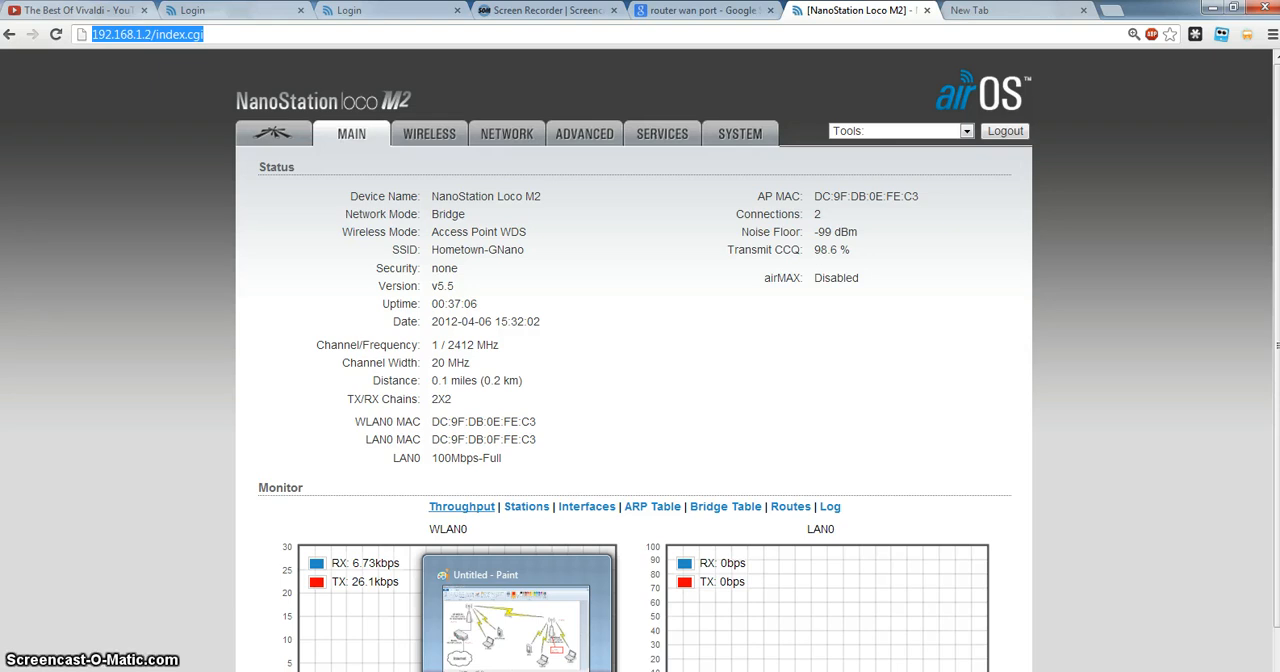
pyautogui.click(569, 421)
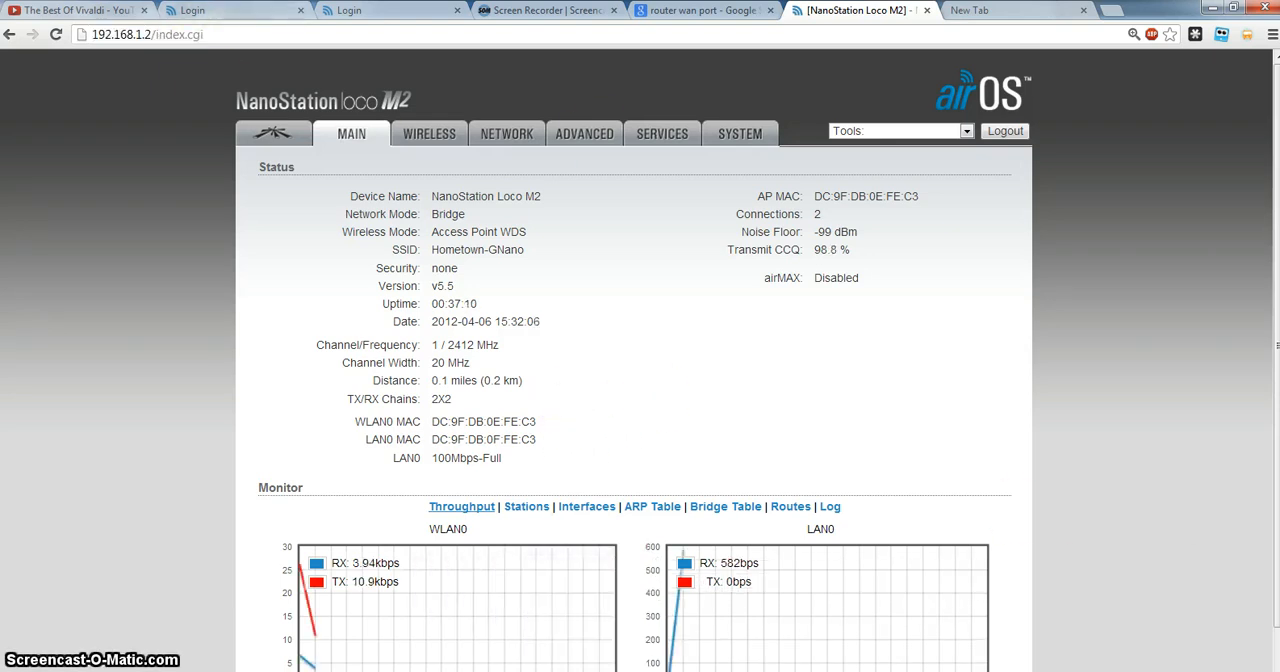
pyautogui.click(1127, 671)
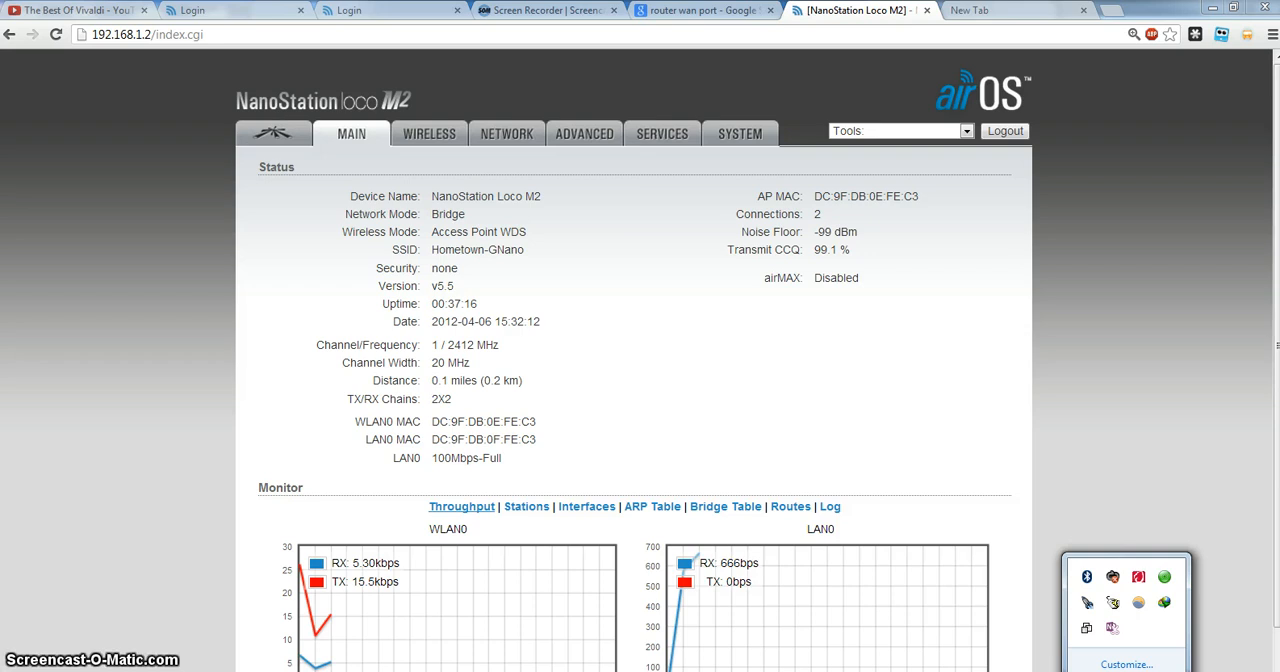
pyautogui.click(1202, 671)
pyautogui.click(1178, 671)
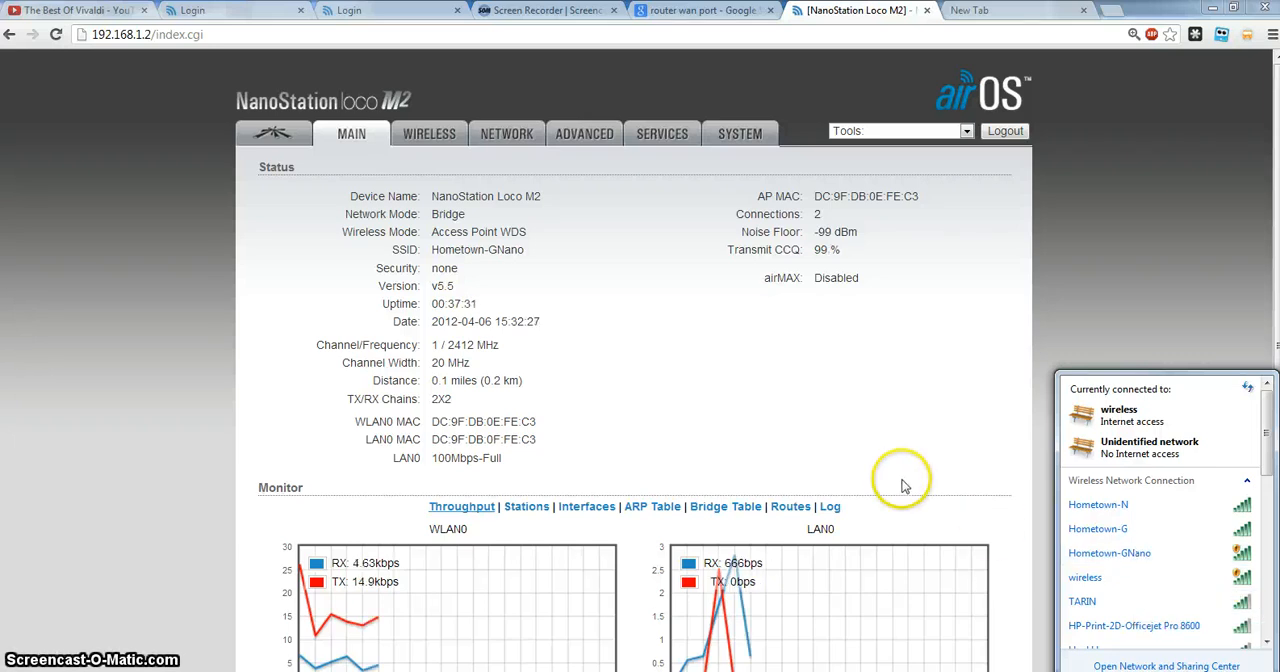
pyautogui.click(840, 385)
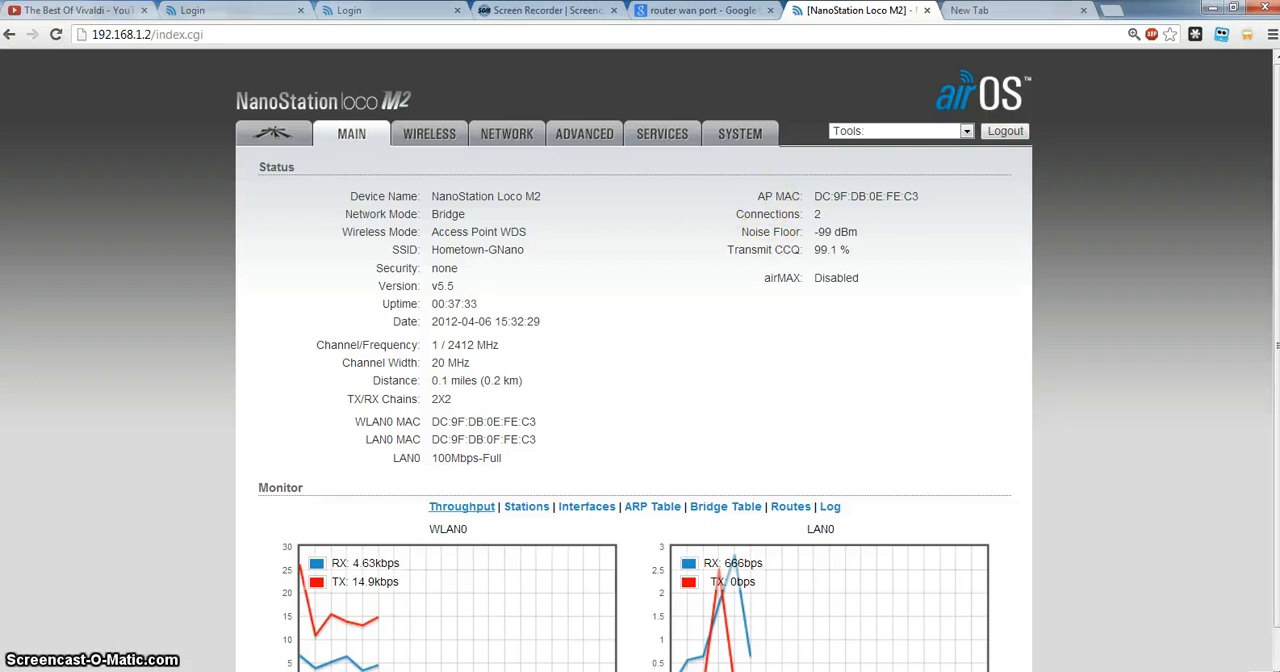
# Switch to Paint, reposition its window to show the whole diagram, check the address beside AP-WDS #2, and return to Chrome.
pyautogui.hotkey('alt', 'Tab')
pyautogui.moveTo(849, 62)
pyautogui.mouseDown()
pyautogui.moveTo(537, 128)
pyautogui.moveTo(420, 60)
pyautogui.moveTo(355, 55)
pyautogui.mouseUp()
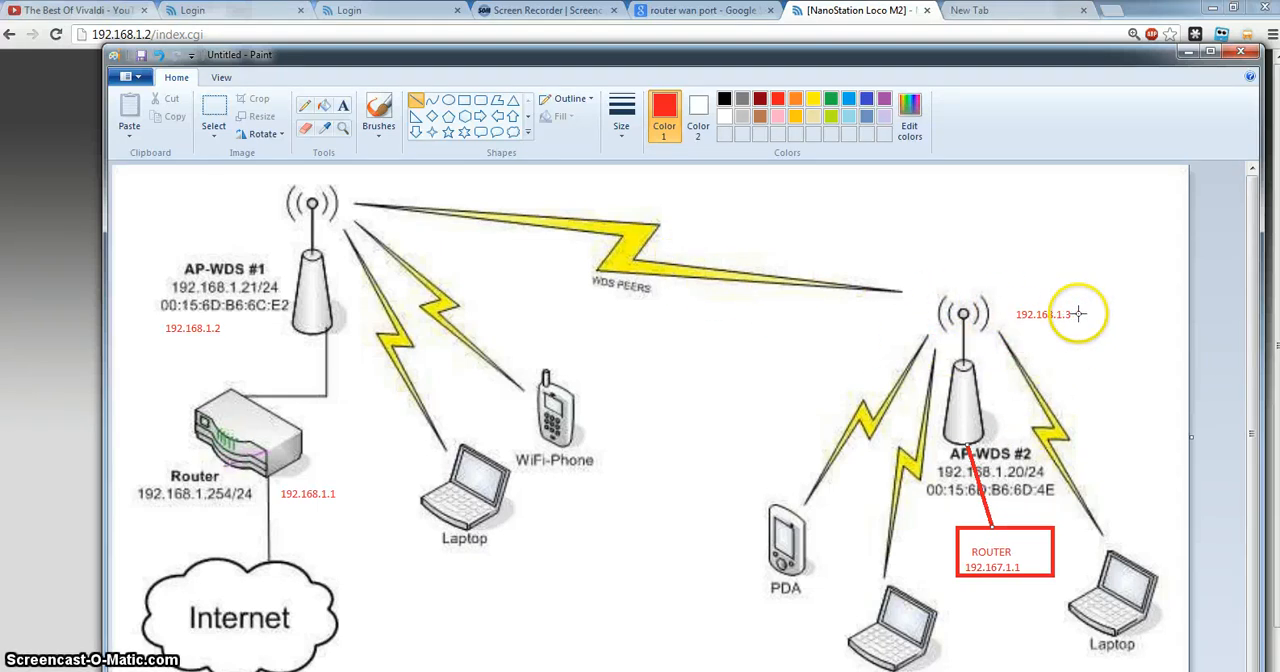
pyautogui.click(28, 272)
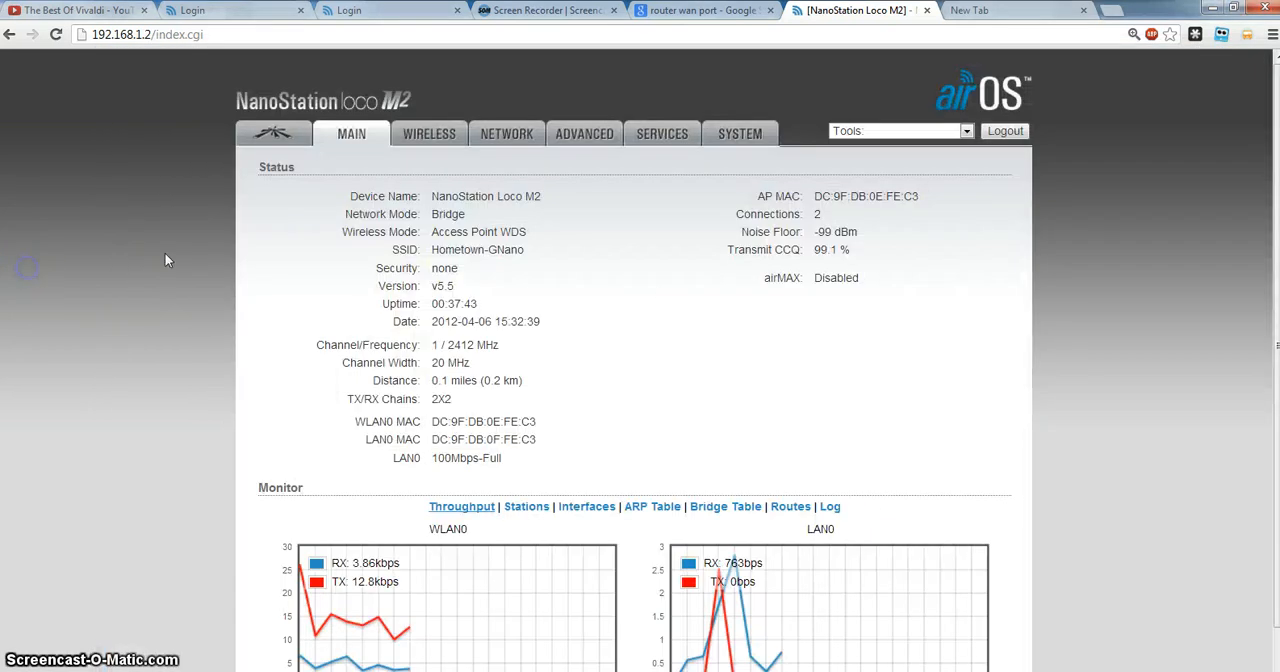
# Load the address 192.168.1.3 in the browser in place of the first access point's page.
pyautogui.click(705, 33)
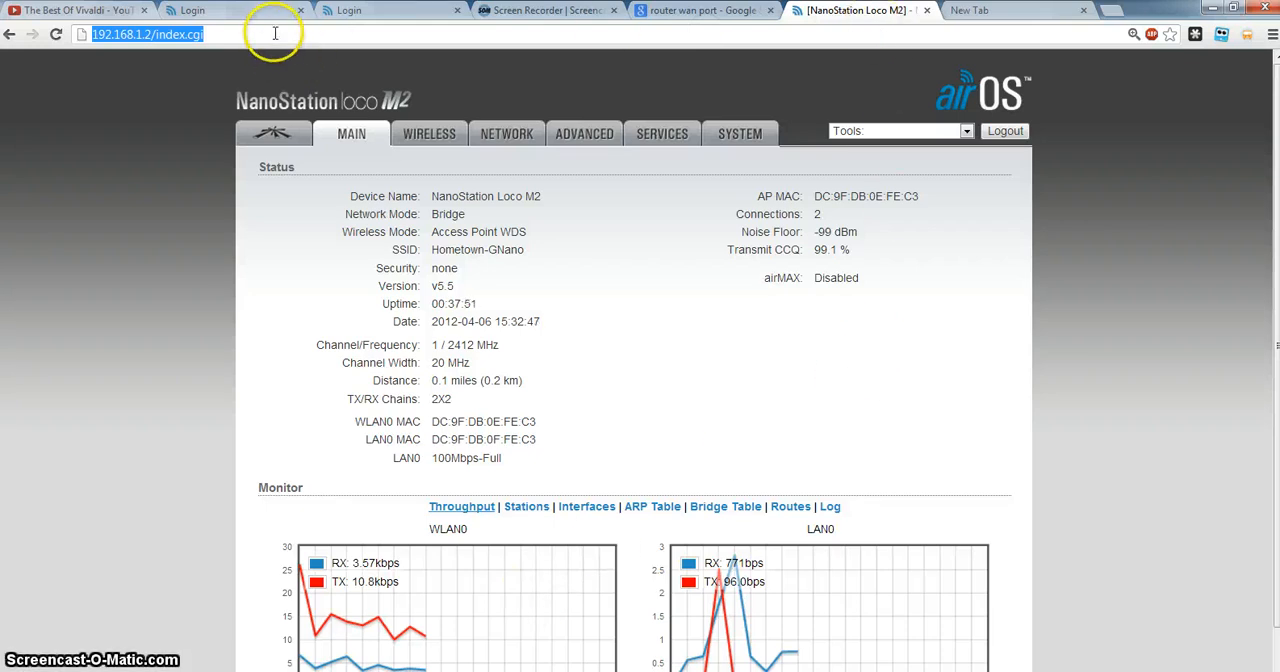
pyautogui.moveTo(203, 38); pyautogui.dragTo(188, 45)
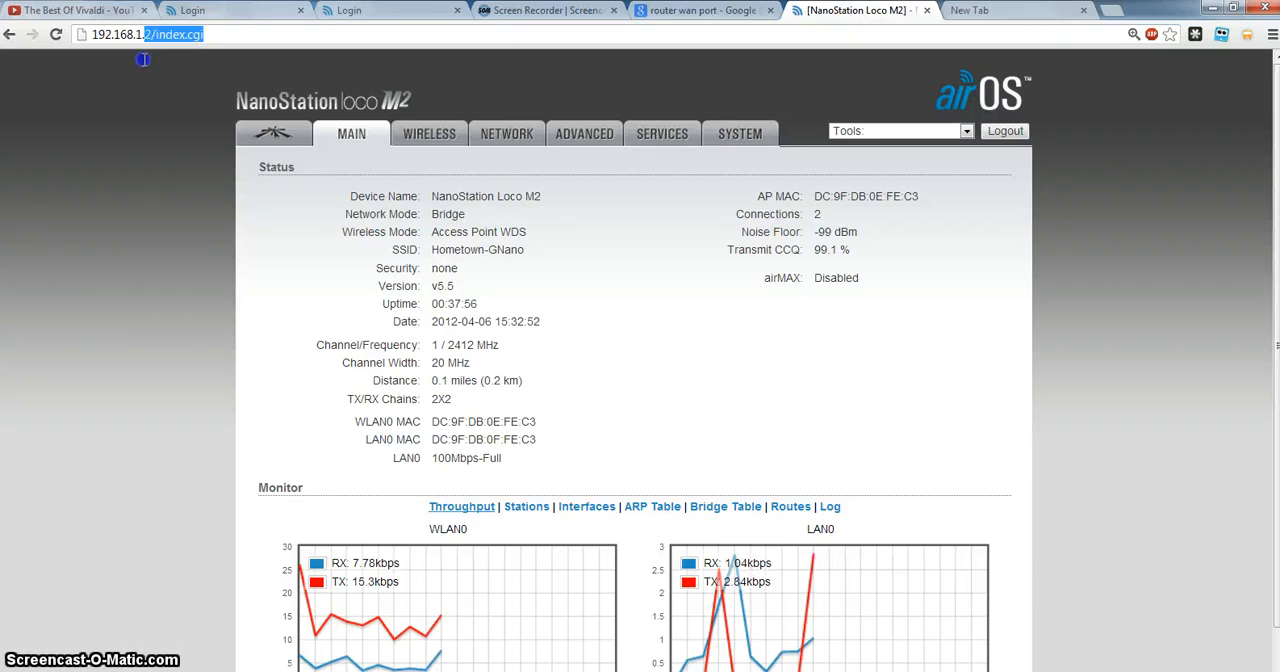
pyautogui.write('3')
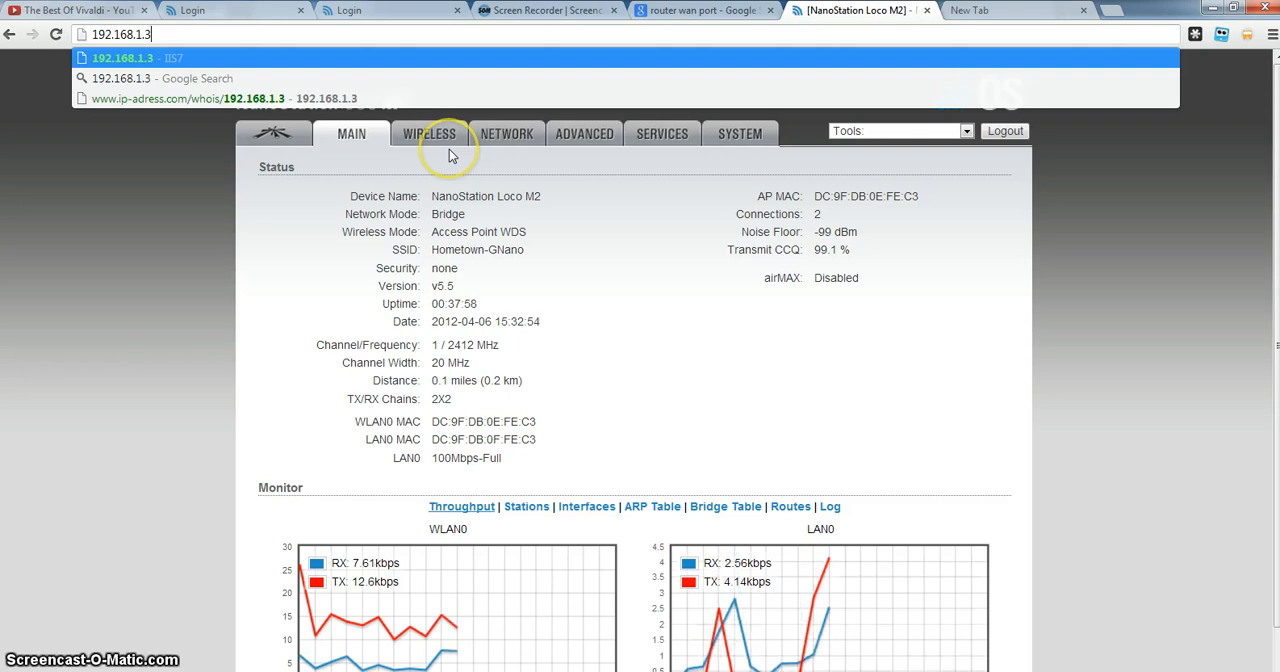
pyautogui.press('Return')
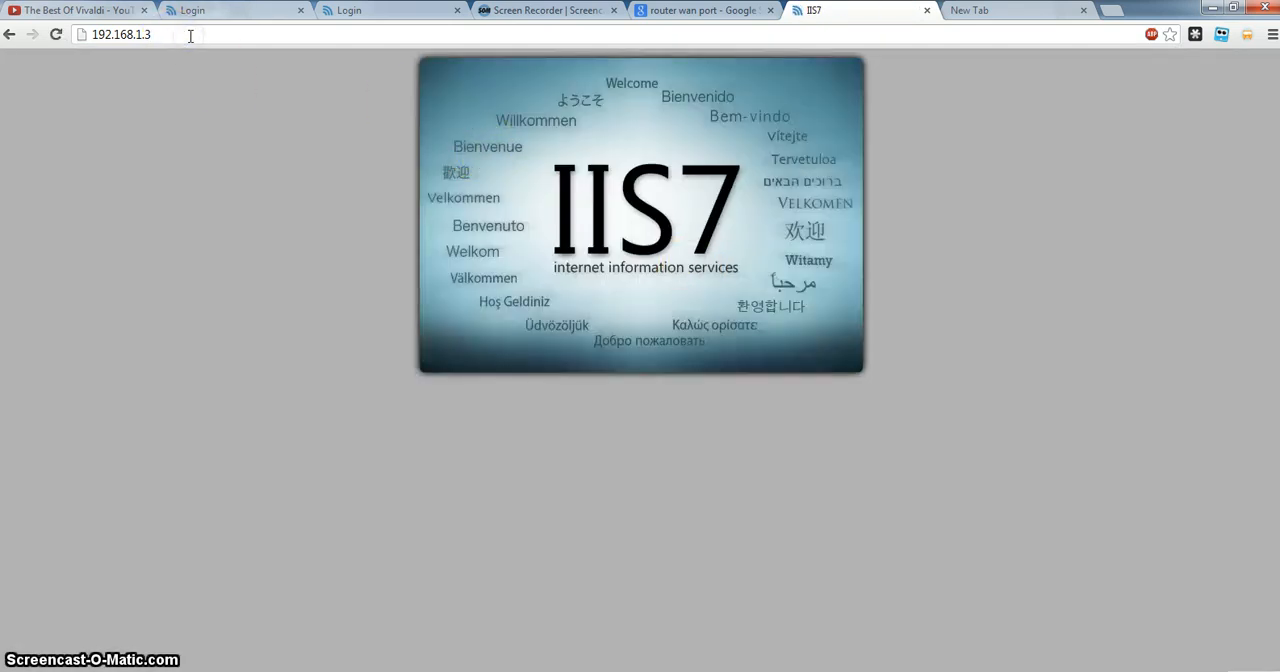
# Try to load the address 192.168.1.4 in the same tab and dismiss the Start menu.
pyautogui.press('BackSpace')
pyautogui.write('4')
pyautogui.press('Return')
pyautogui.click(316, 436)
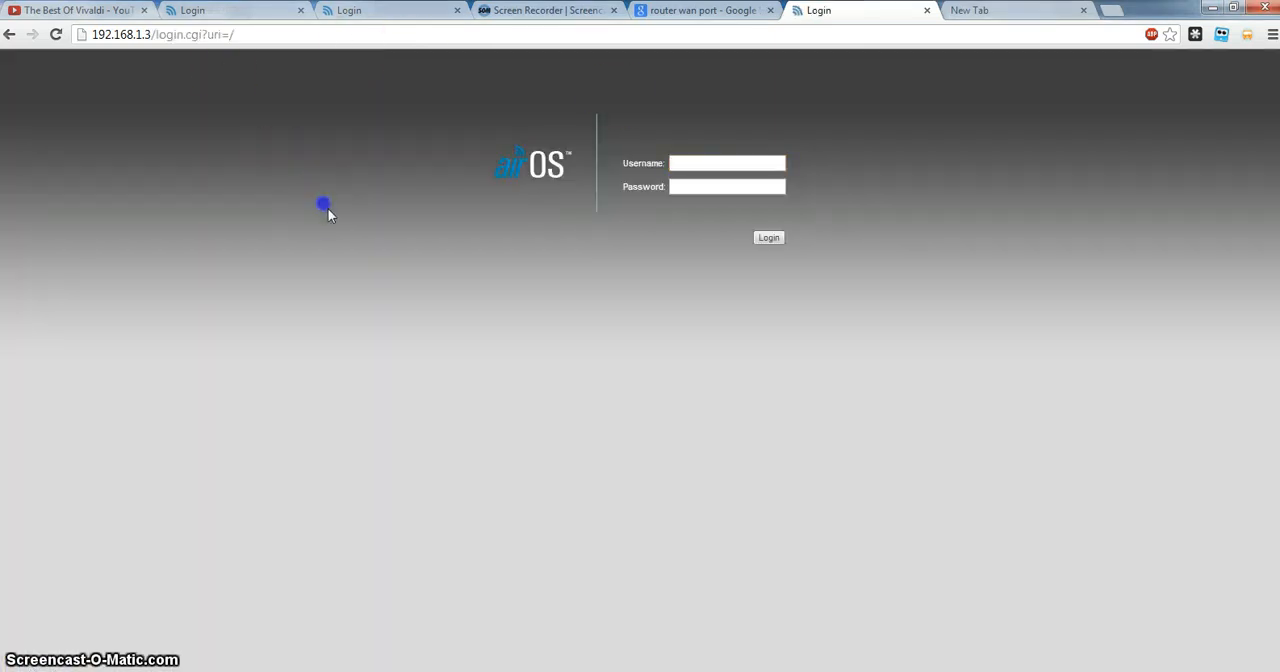
# Log in to the access point at 192.168.1.3 with the account's username and password.
pyautogui.hotkey('ctrl', '+')
pyautogui.hotkey('ctrl', '+')
pyautogui.hotkey('ctrl', '+')
pyautogui.hotkey('ctrl', '+')
pyautogui.hotkey('ctrl', '+')
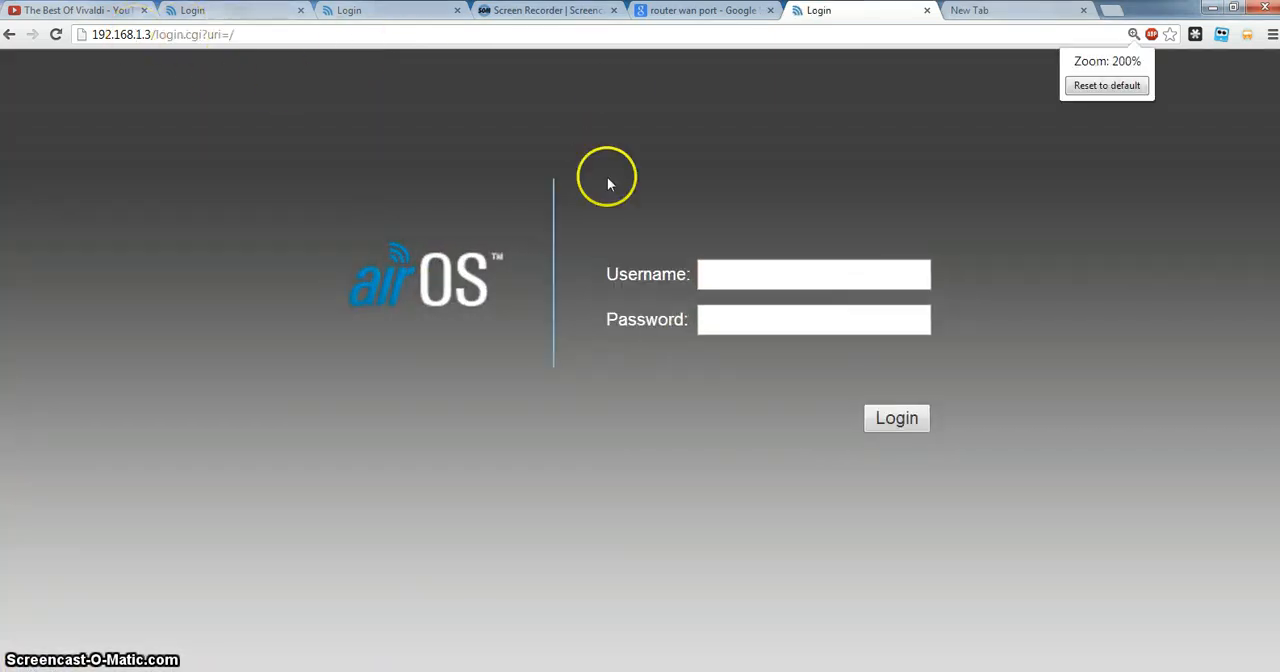
pyautogui.click(736, 271)
pyautogui.write('ubnt')
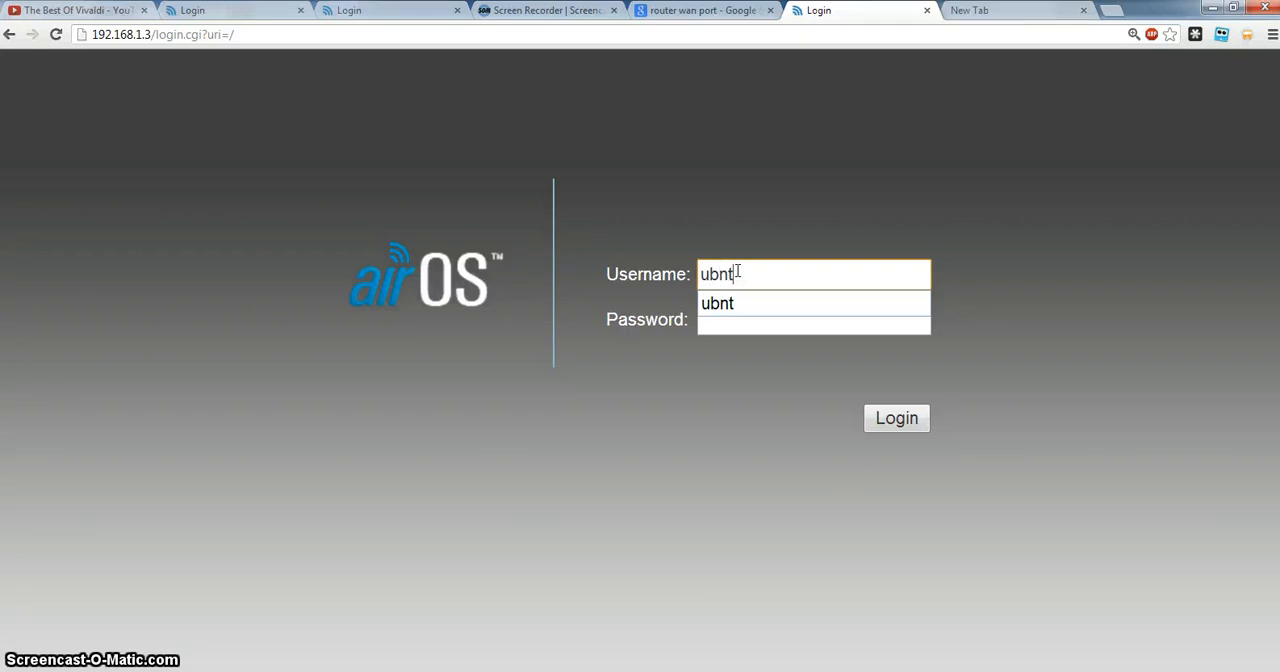
pyautogui.click(737, 328)
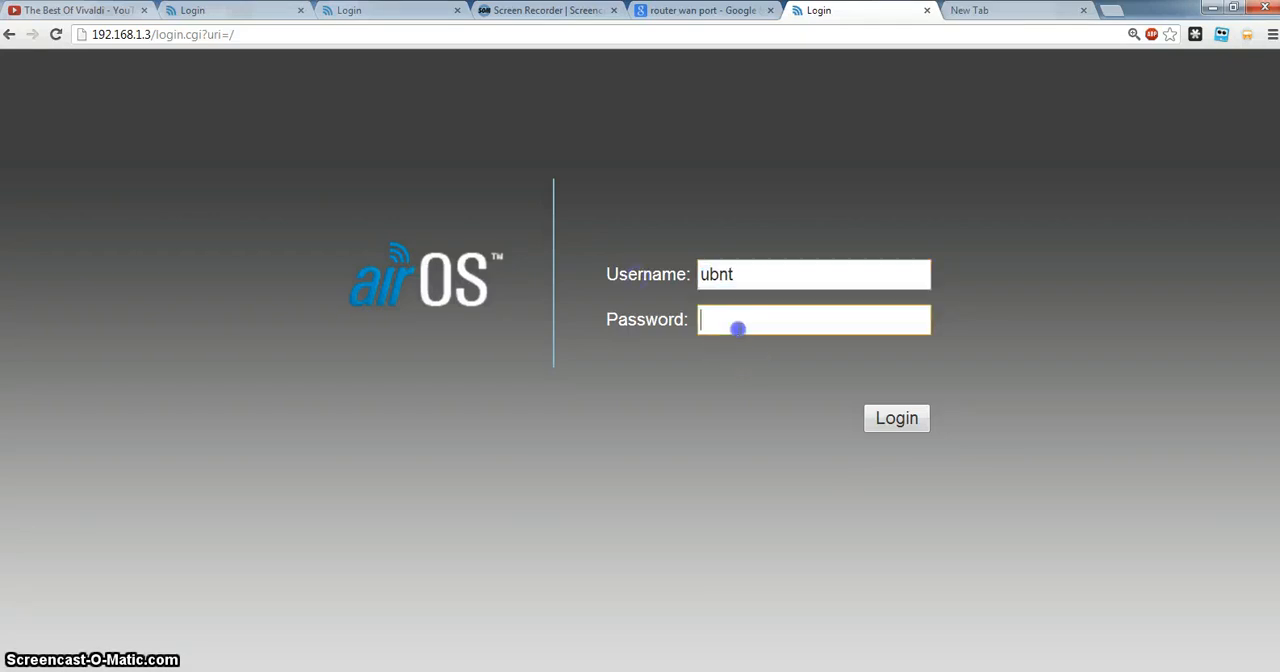
pyautogui.write('ubnt')
pyautogui.click(906, 420)
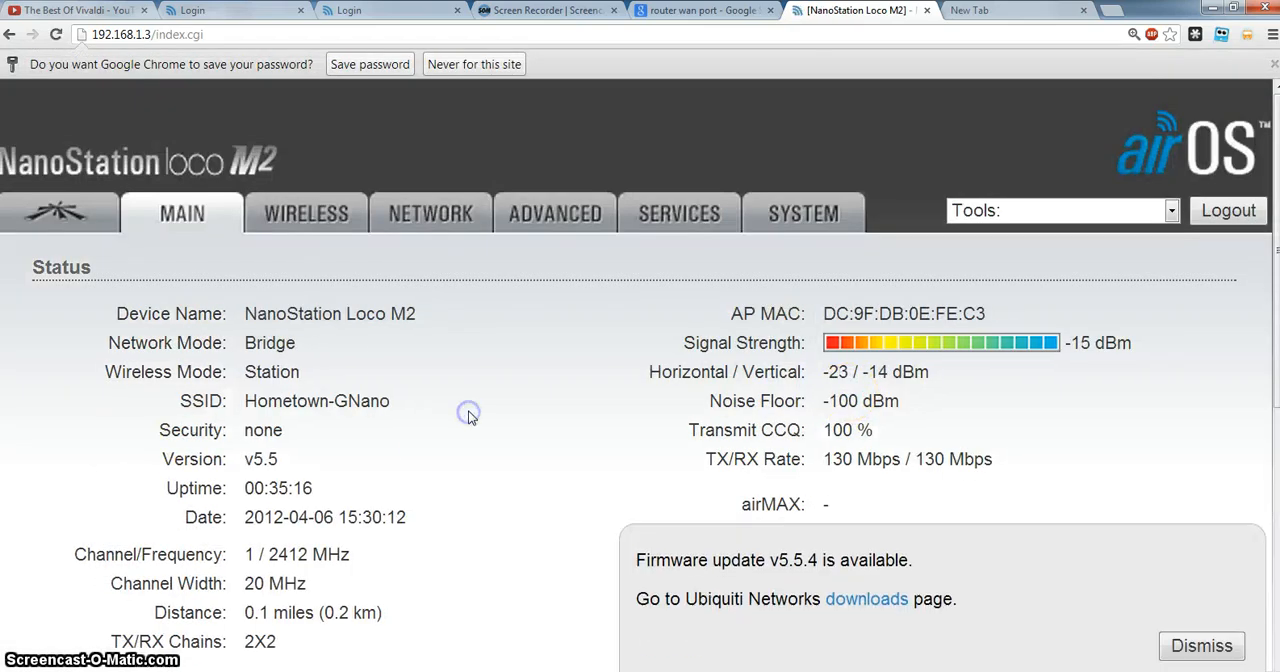
# Review the second access point's Main and airMAX pages, and examine the Wireless page's basic settings and Wireless Mode options.
pyautogui.hotkey('ctrl', '+')
pyautogui.hotkey('ctrl', '-')
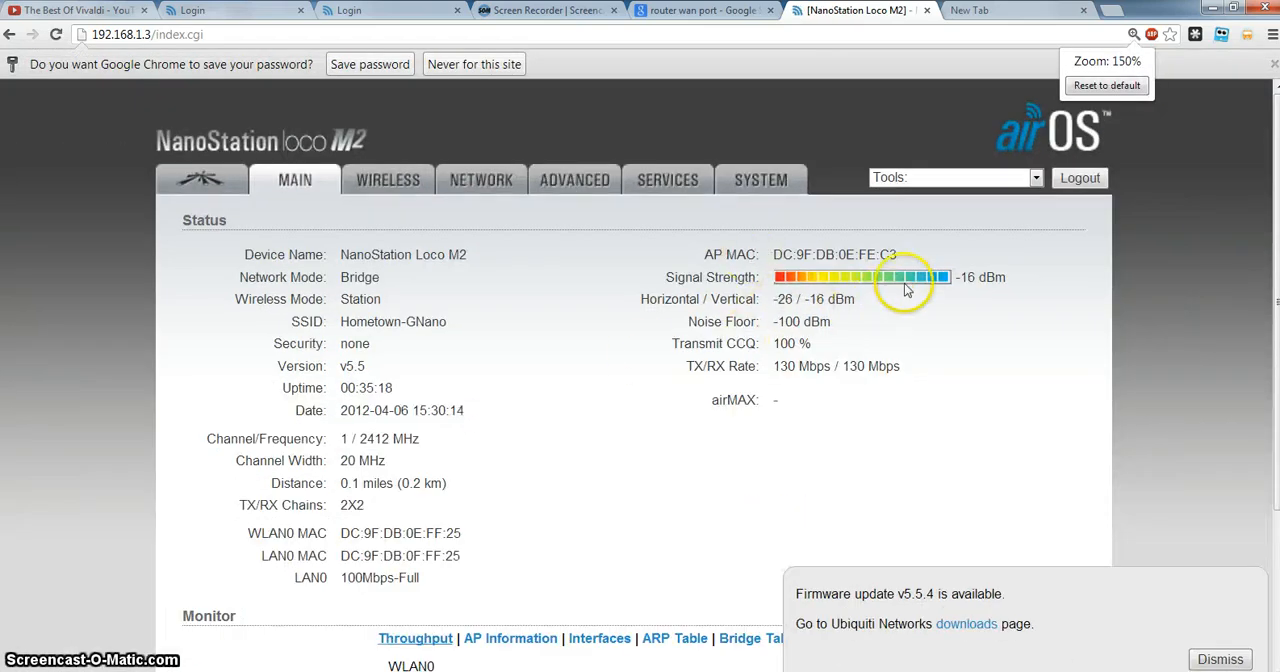
pyautogui.click(210, 183)
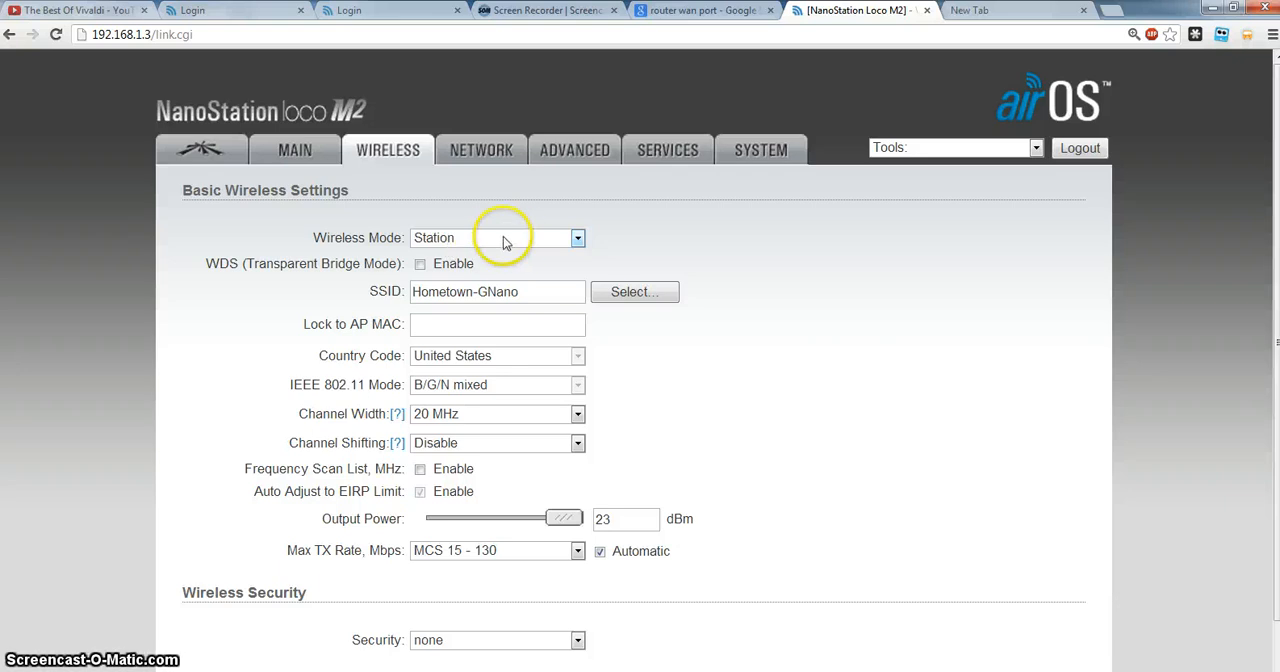
pyautogui.click(449, 237)
pyautogui.click(359, 217)
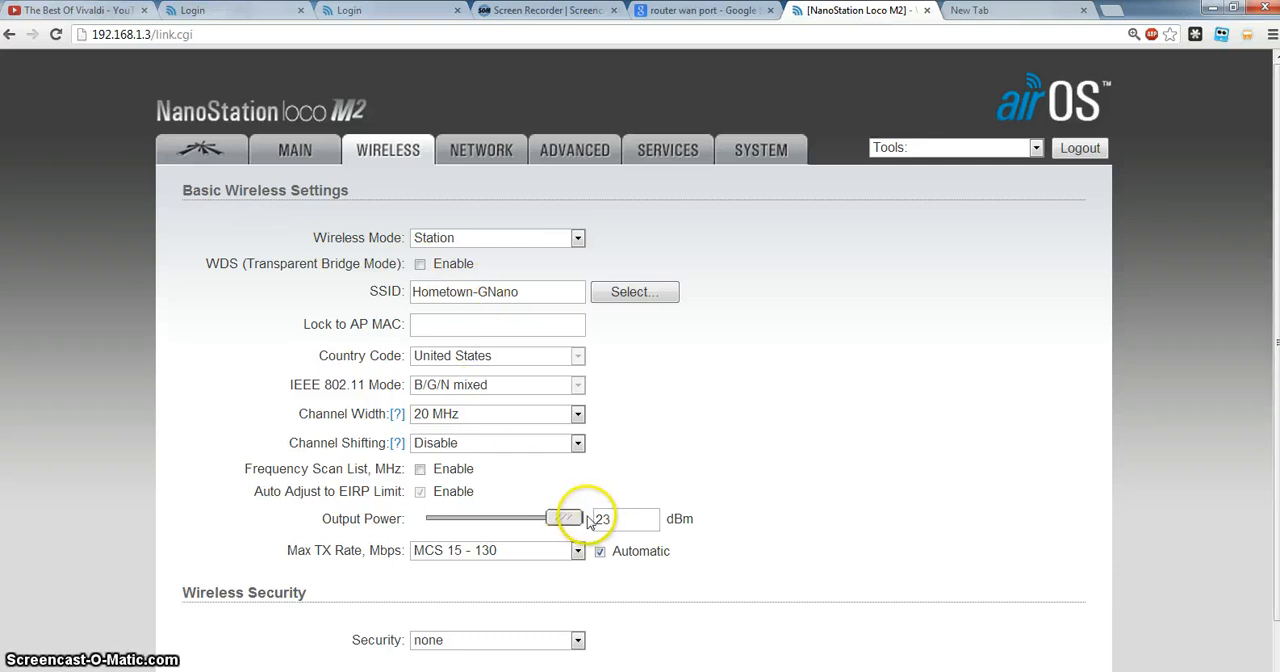
pyautogui.scroll(-2, 495, 570)
pyautogui.scroll(2, 495, 575)
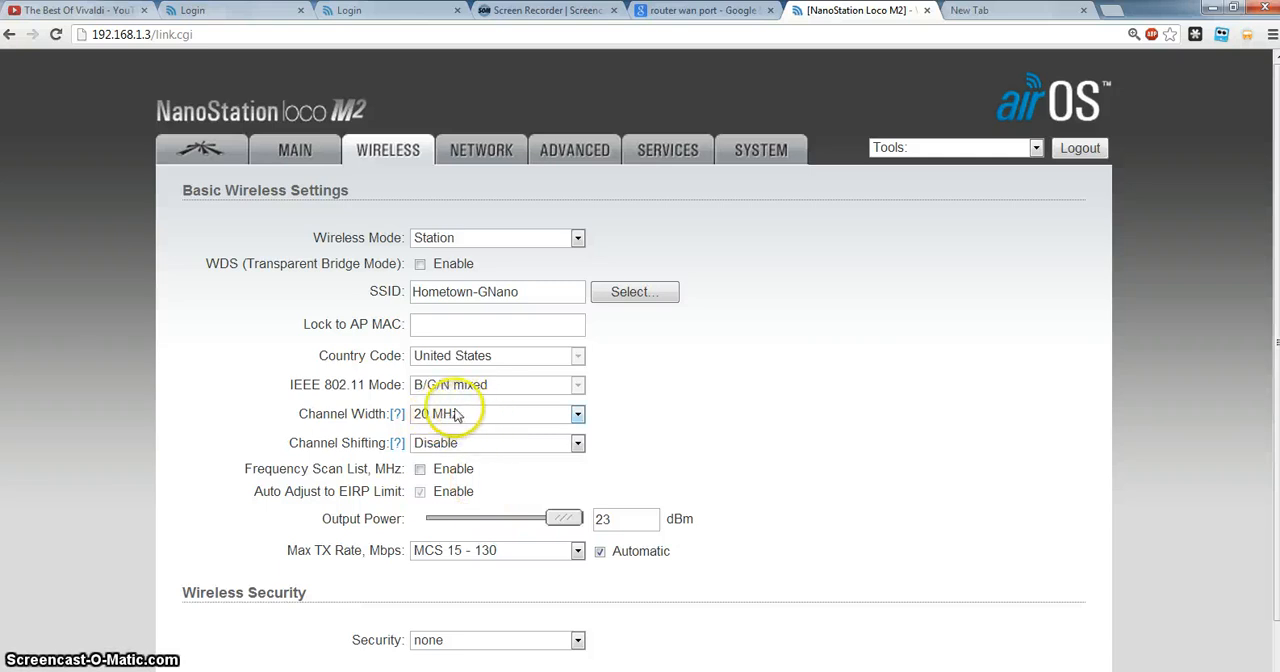
# View the access point's Network page and compare its IP address with the label beside AP-WDS #2 in the Paint diagram.
pyautogui.click(483, 152)
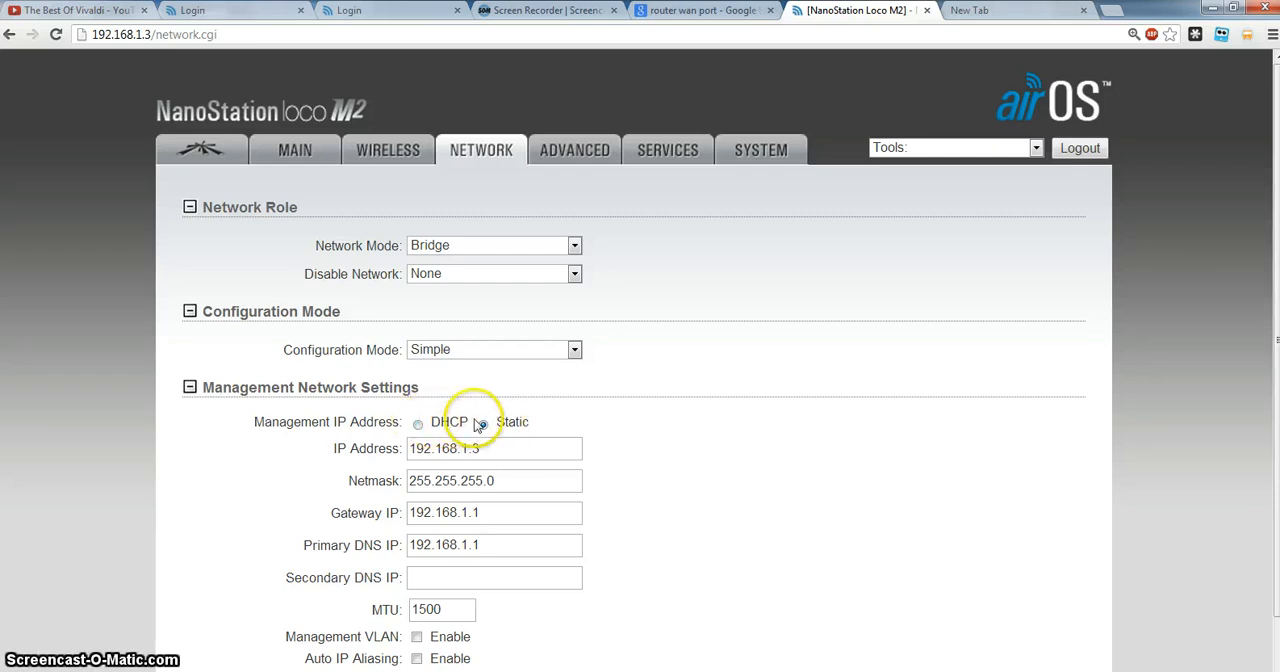
pyautogui.scroll(-1, 893, 469)
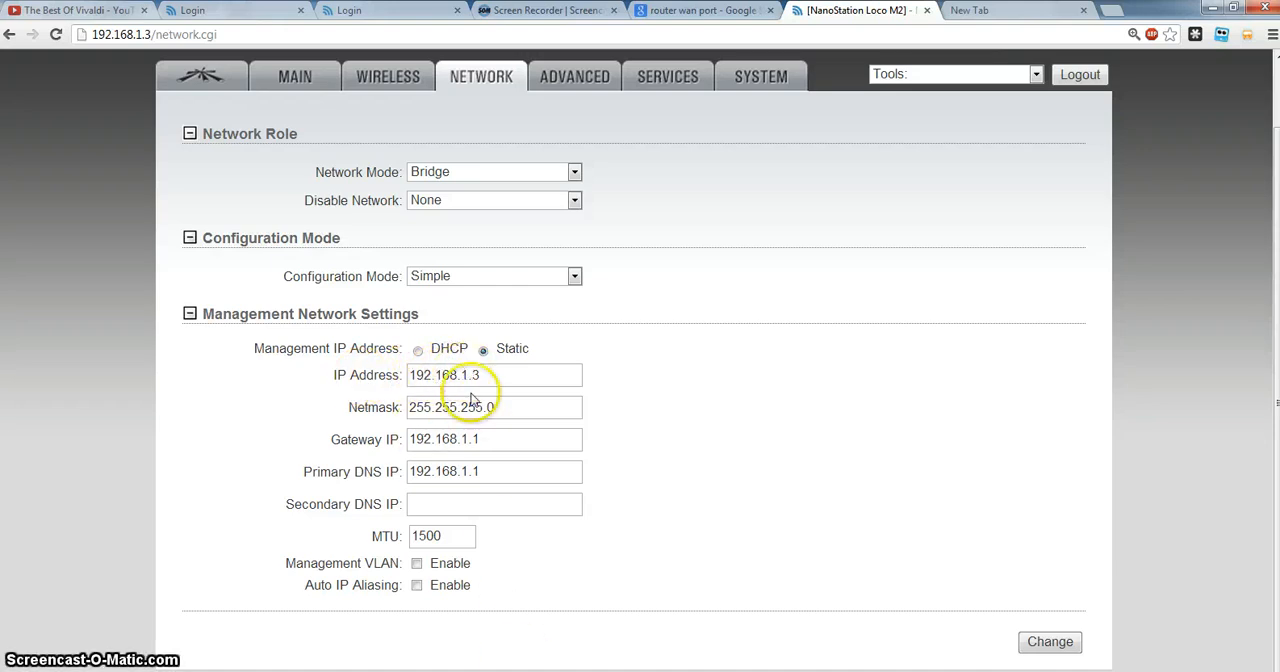
pyautogui.moveTo(520, 624)
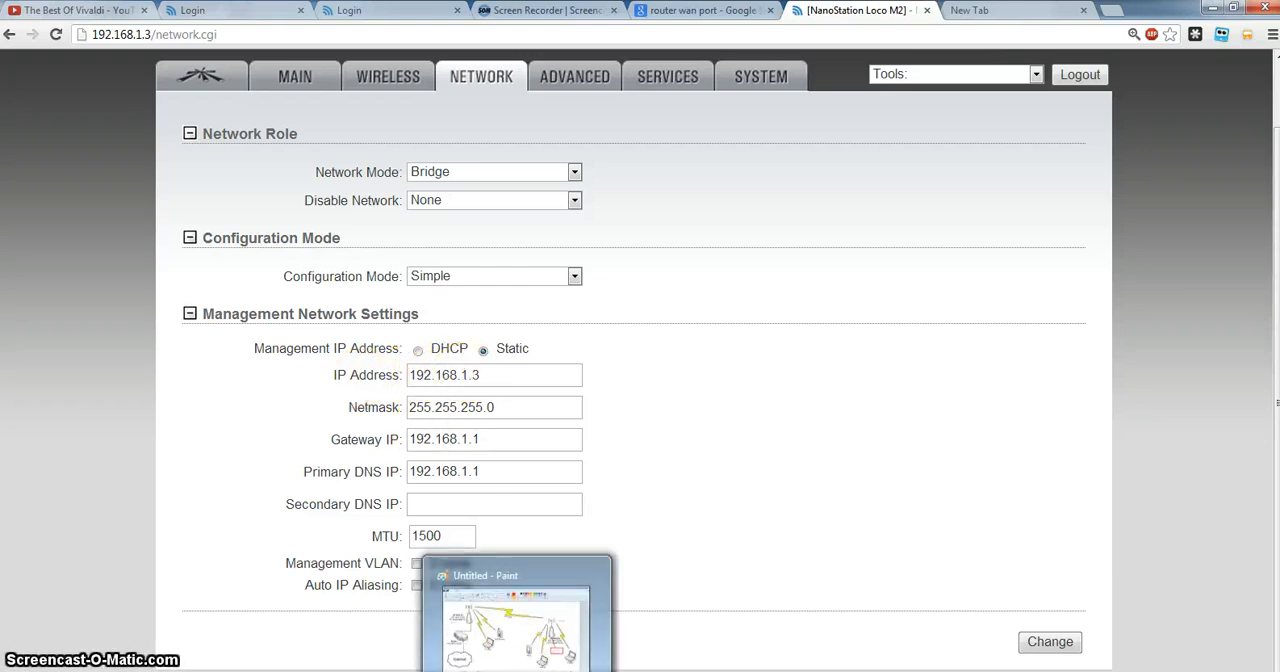
pyautogui.click(515, 625)
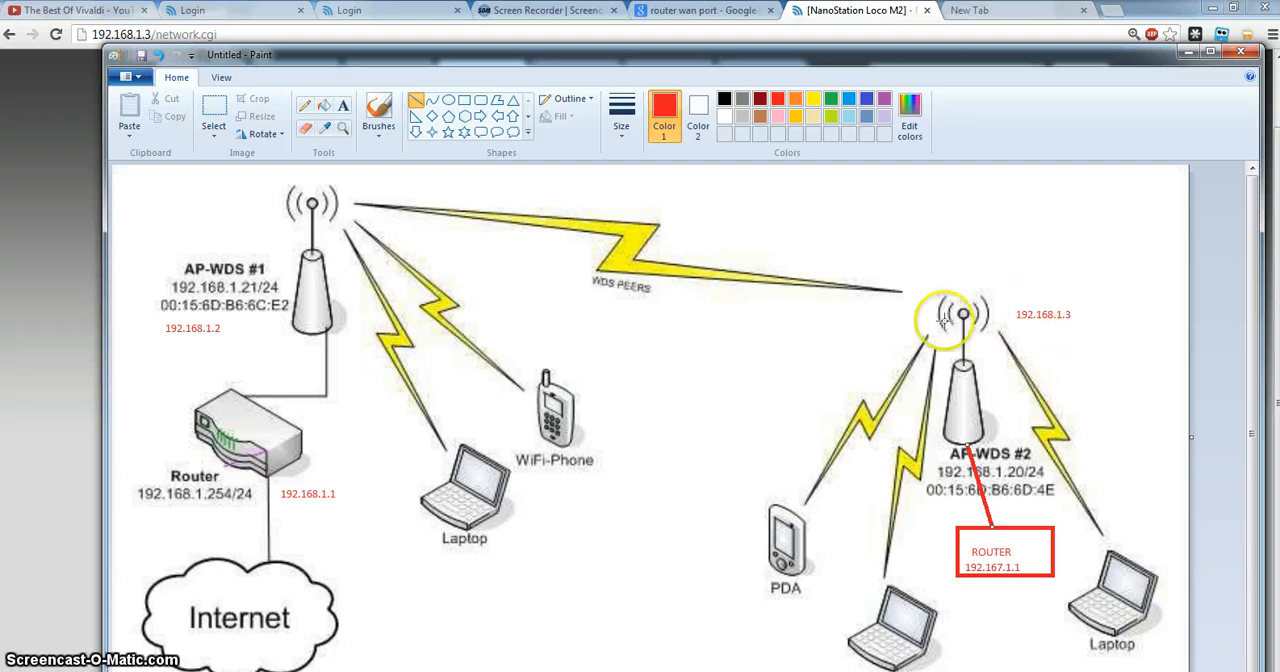
pyautogui.click(15, 455)
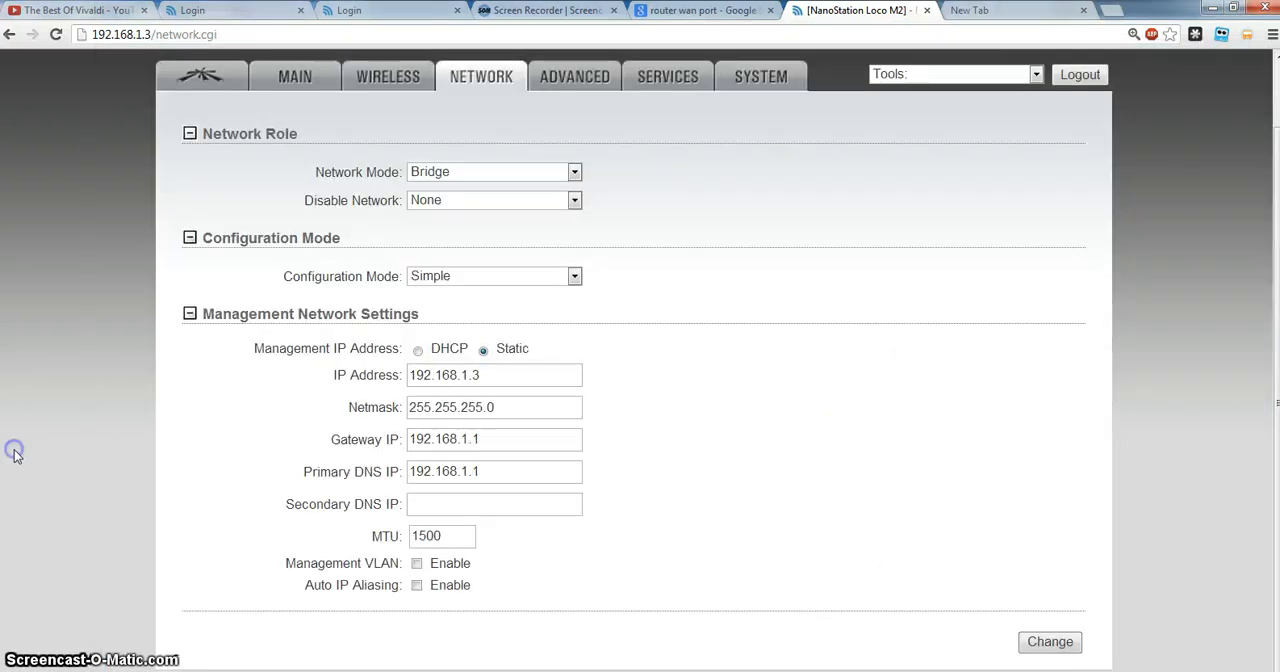
# Check the Netmask and Gateway IP, comparing the gateway with the main router's address in the Paint diagram placed beside the Network page.
pyautogui.click(486, 375)
pyautogui.doubleClick(490, 408)
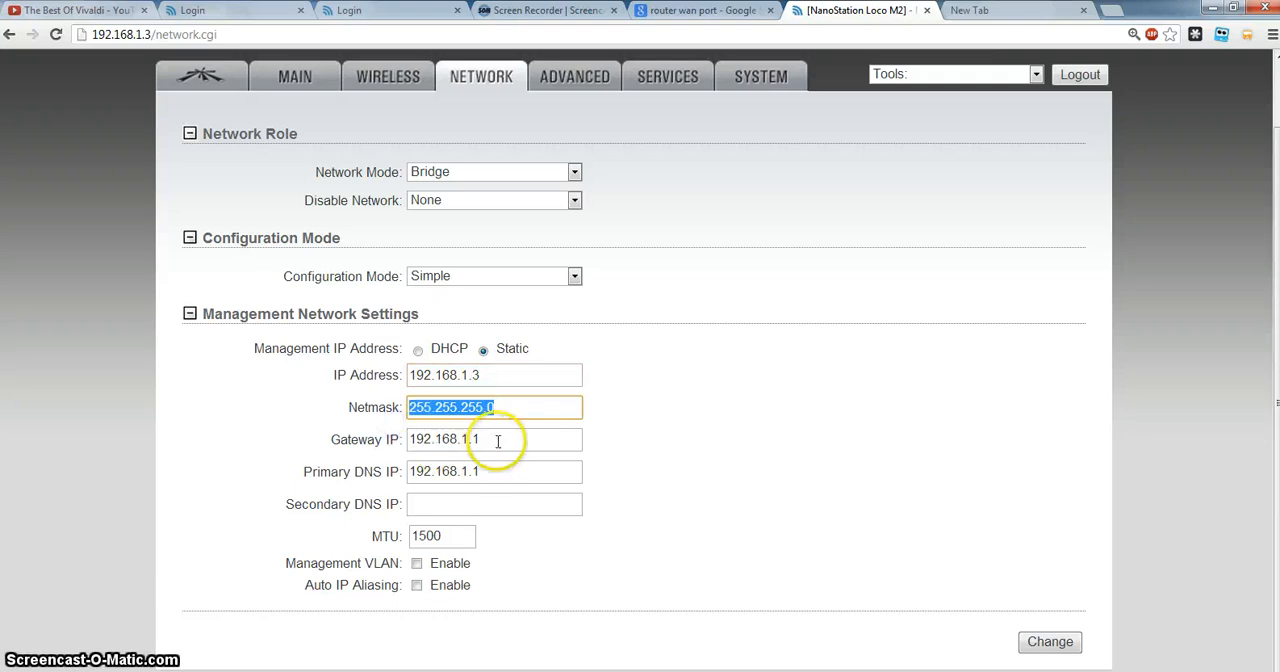
pyautogui.press('Tab')
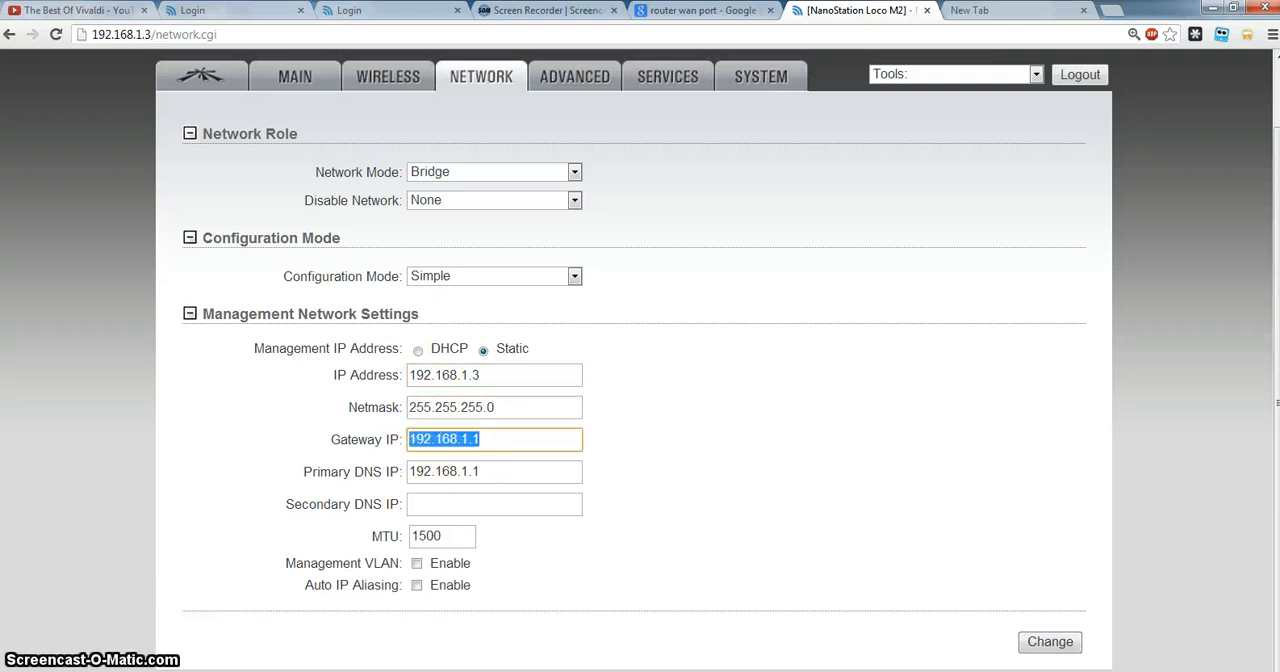
pyautogui.click(517, 670)
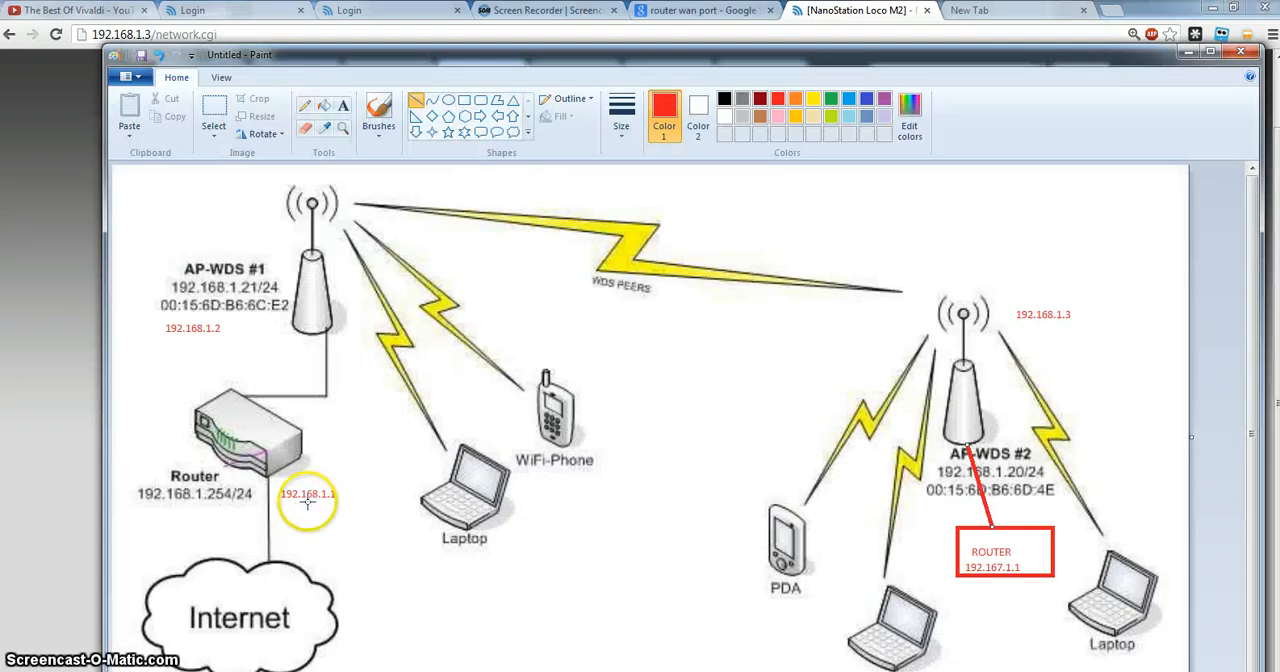
pyautogui.moveTo(420, 52); pyautogui.dragTo(969, 37)
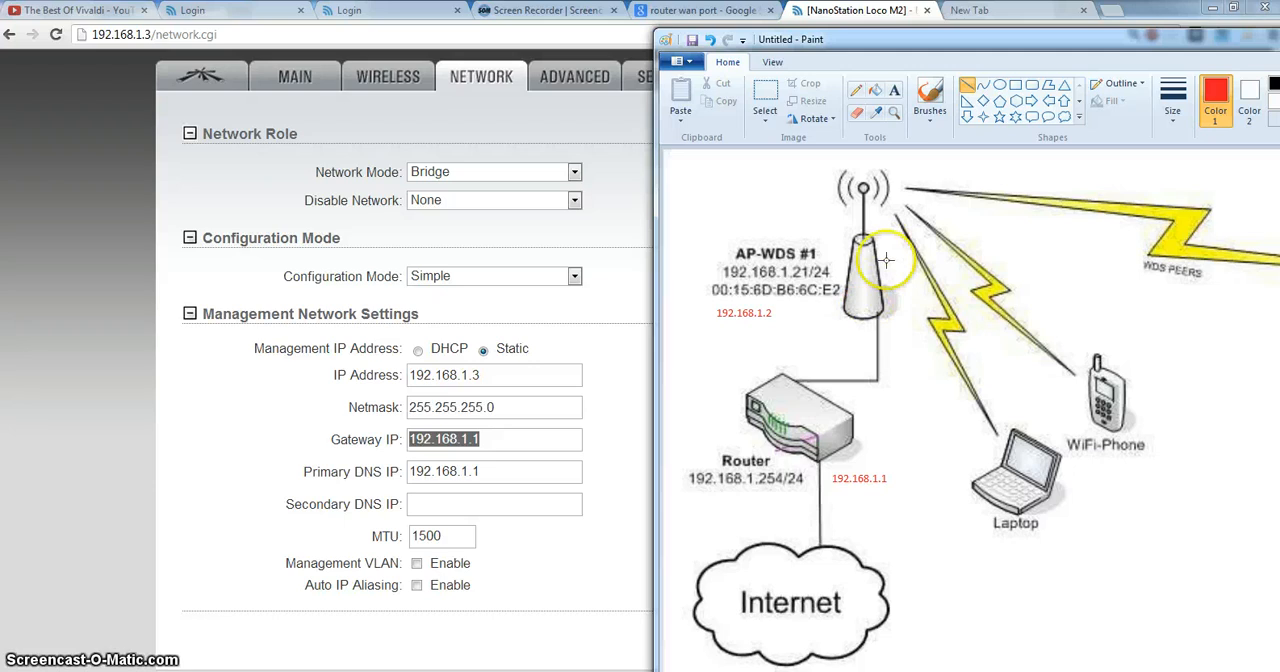
pyautogui.click(536, 457)
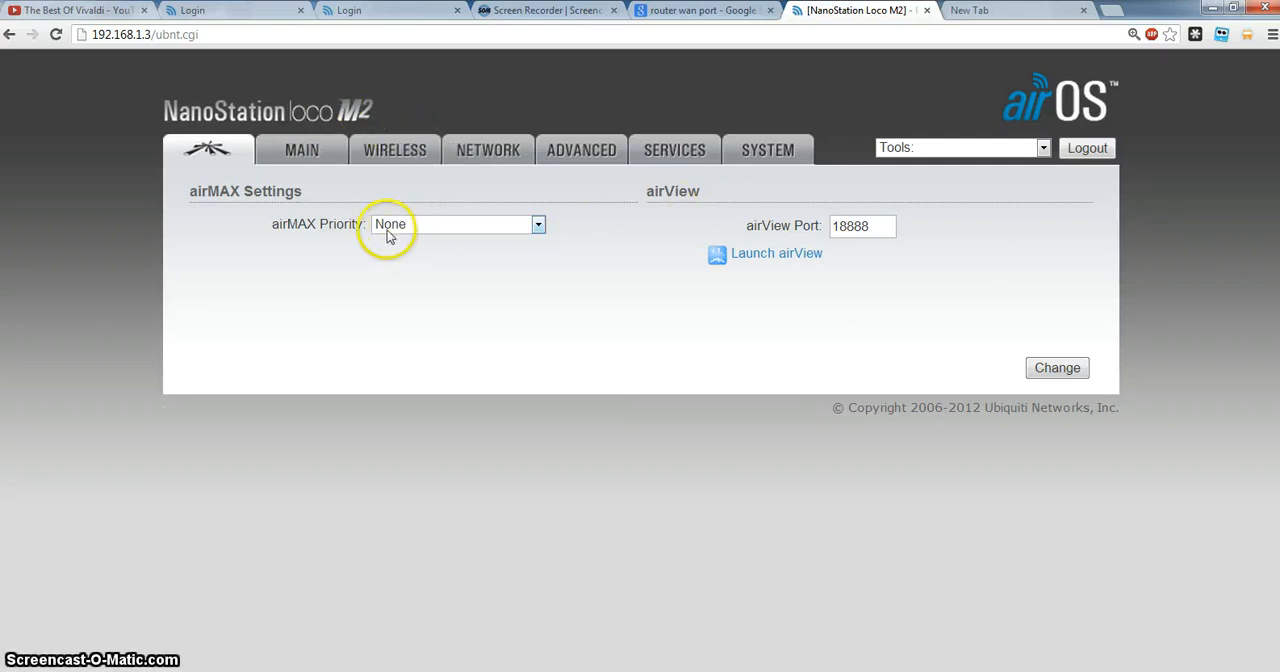
# Open the access point's Main page and examine its signal strength, noise floor, transmit CCQ and TX/RX rate.
pyautogui.click(316, 153)
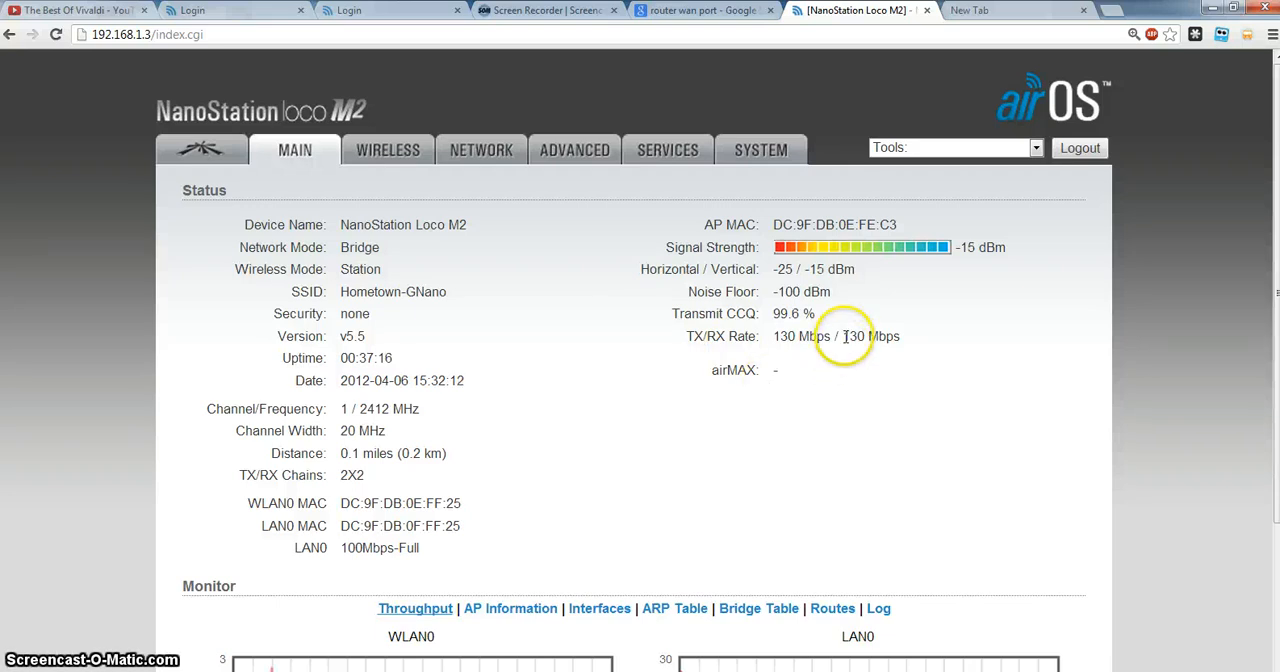
pyautogui.moveTo(840, 364); pyautogui.dragTo(837, 382)
pyautogui.click(812, 395)
pyautogui.moveTo(819, 271); pyautogui.dragTo(795, 352)
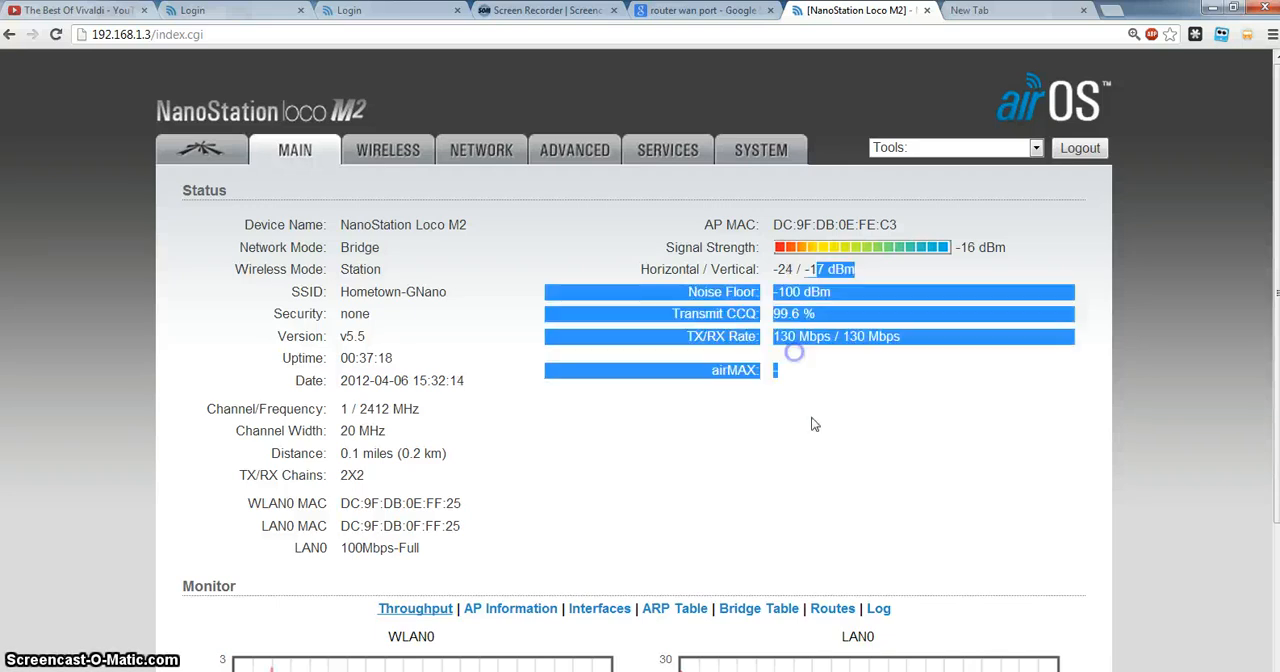
pyautogui.click(811, 418)
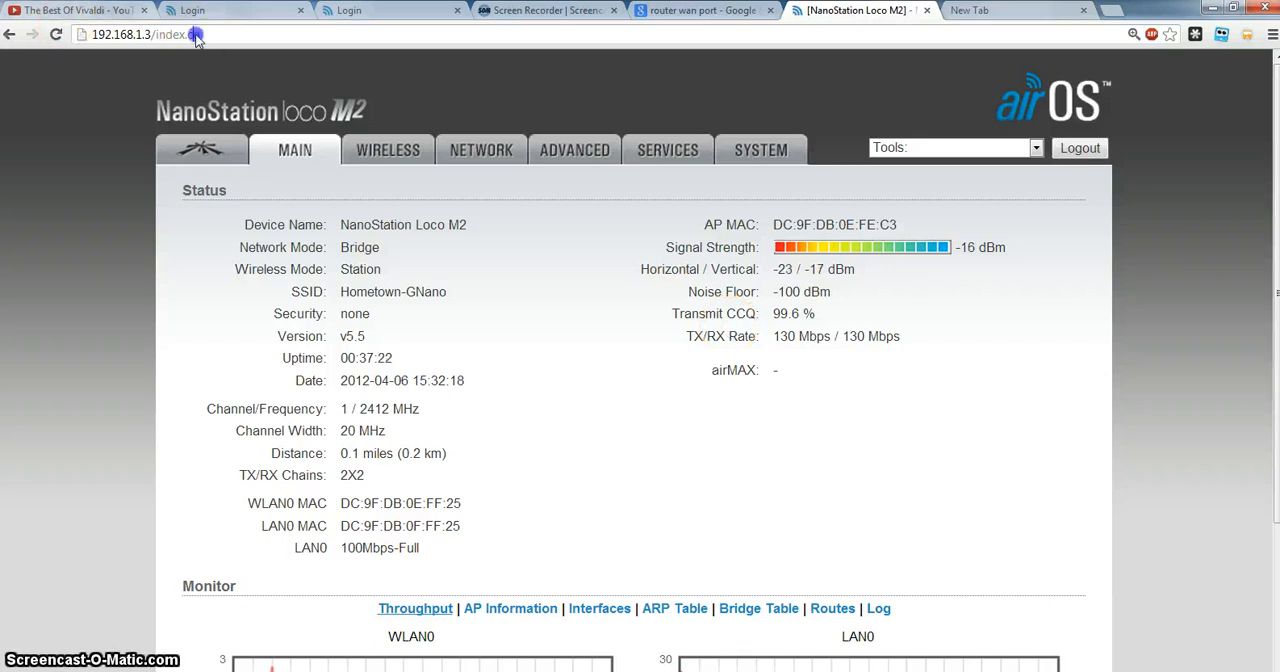
# Switch to Paint and reposition its window to show AP-WDS #2 and the router attached to it.
pyautogui.click(230, 34)
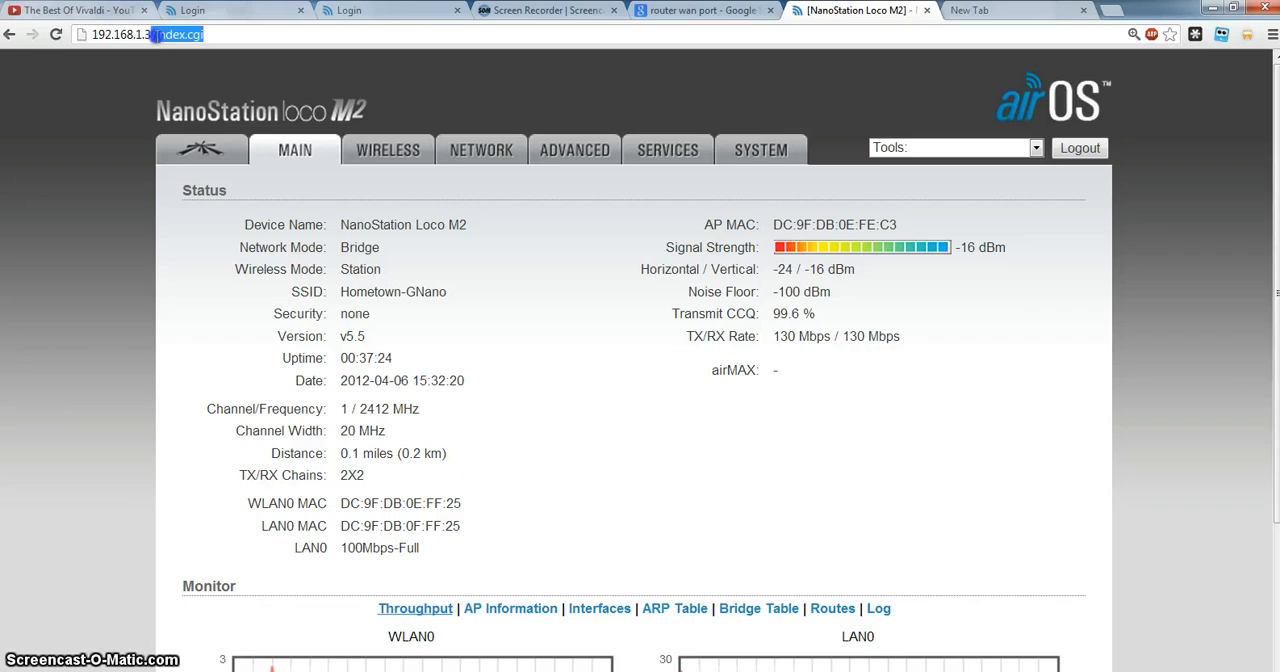
pyautogui.click(540, 671)
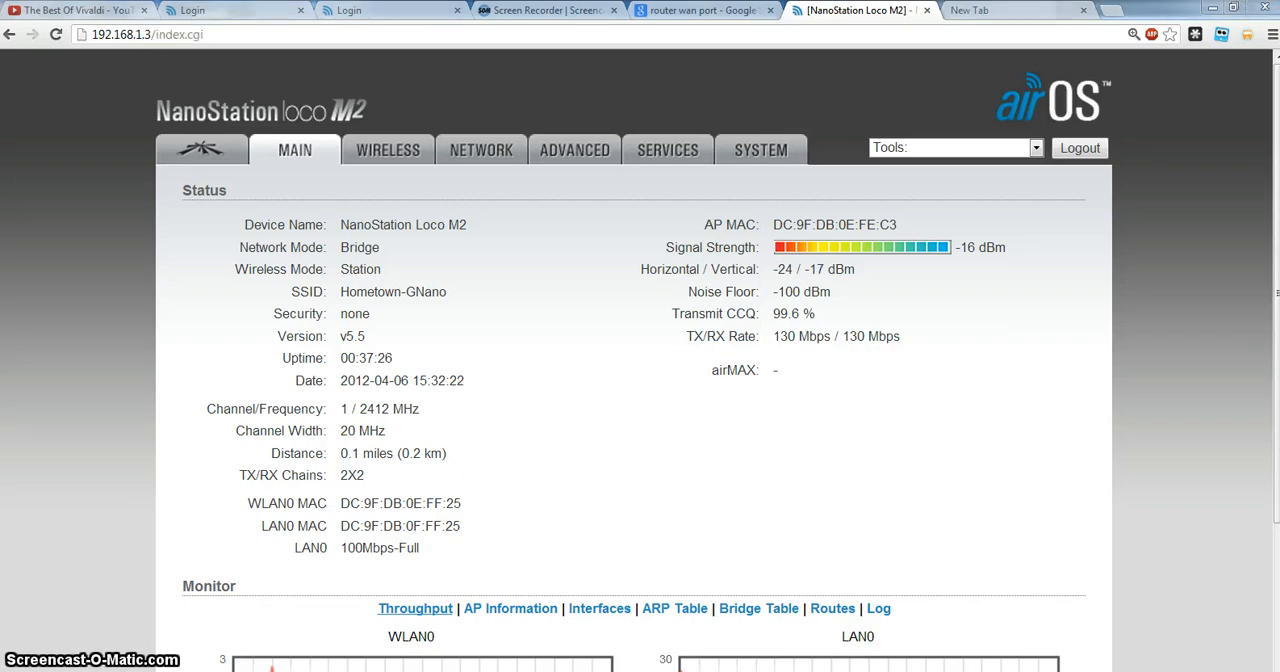
pyautogui.moveTo(1049, 43)
pyautogui.mouseDown()
pyautogui.moveTo(397, 62)
pyautogui.moveTo(337, 29)
pyautogui.moveTo(352, 48)
pyautogui.mouseUp()
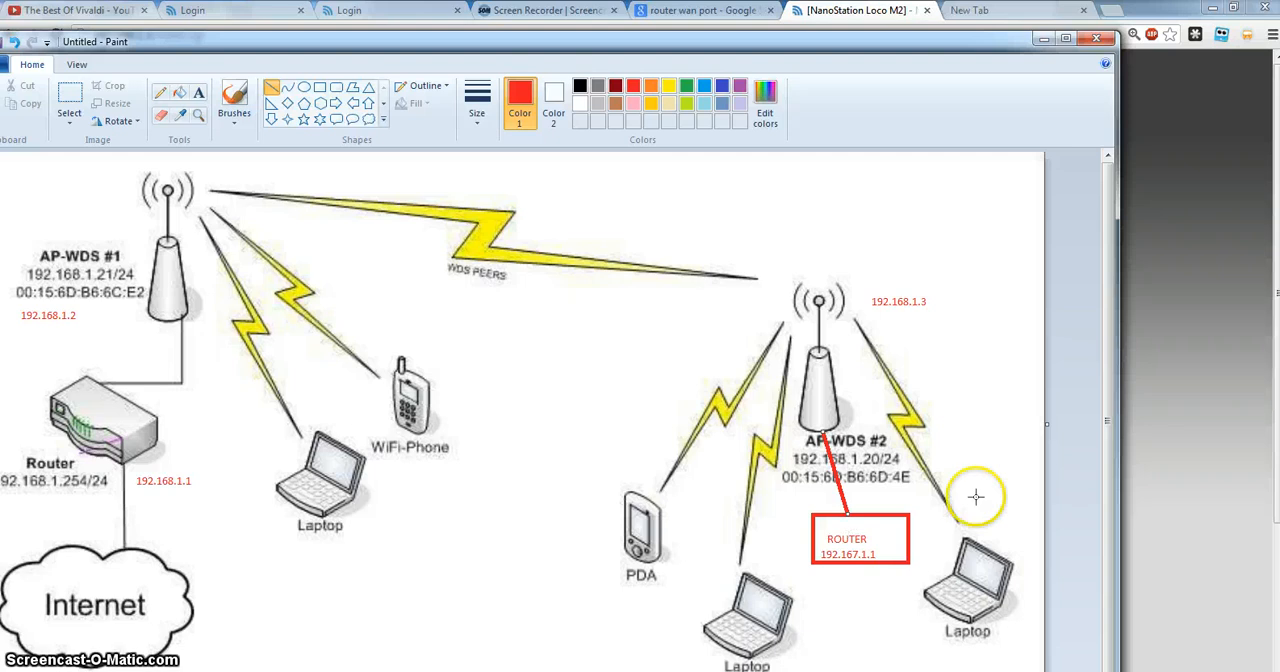
# Return to Chrome and view the Google image result that labels a router's WAN and LAN ports.
pyautogui.click(440, 671)
pyautogui.click(440, 671)
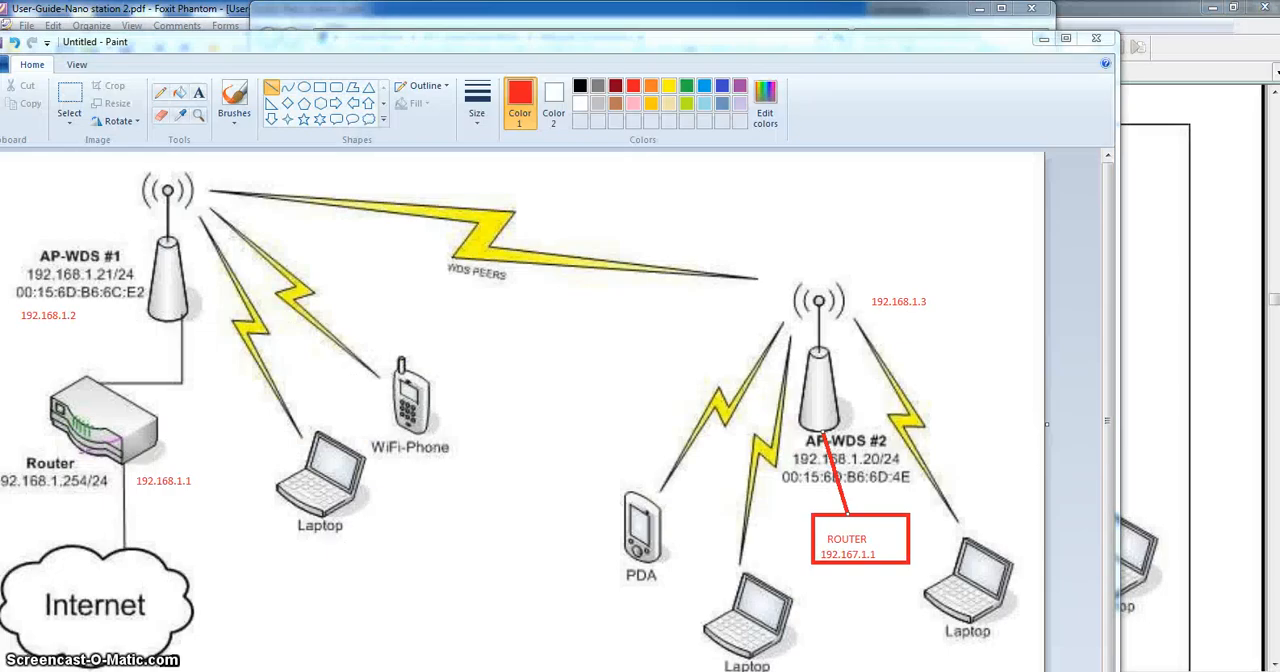
pyautogui.click(440, 671)
pyautogui.click(660, 12)
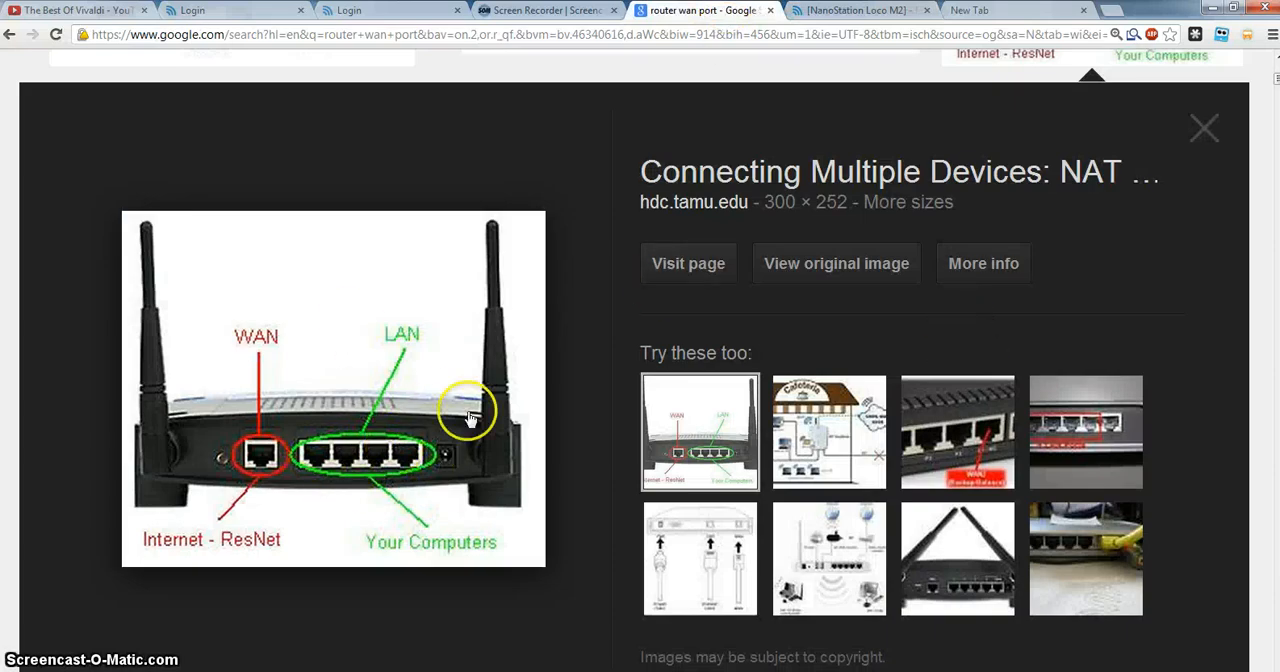
# Bring the network diagram in the User-Guide-Nano station 2 PDF to the front, and return to Chrome's empty new tab.
pyautogui.click(1209, 9)
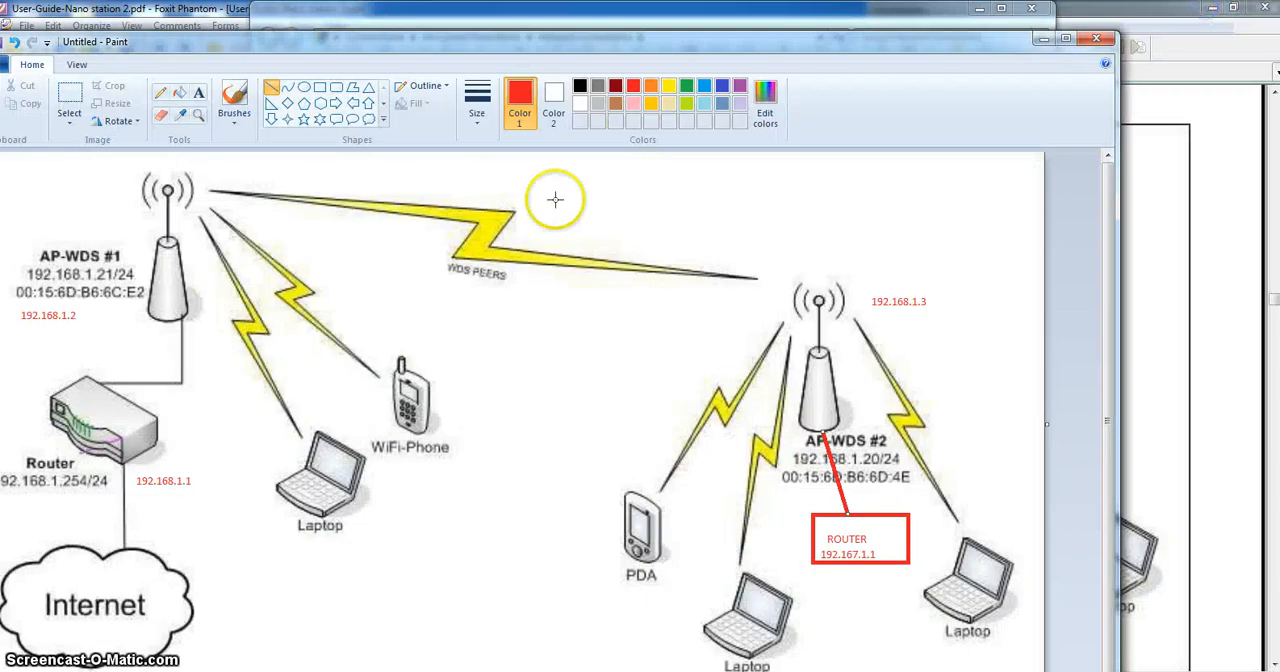
pyautogui.click(1246, 229)
pyautogui.click(382, 671)
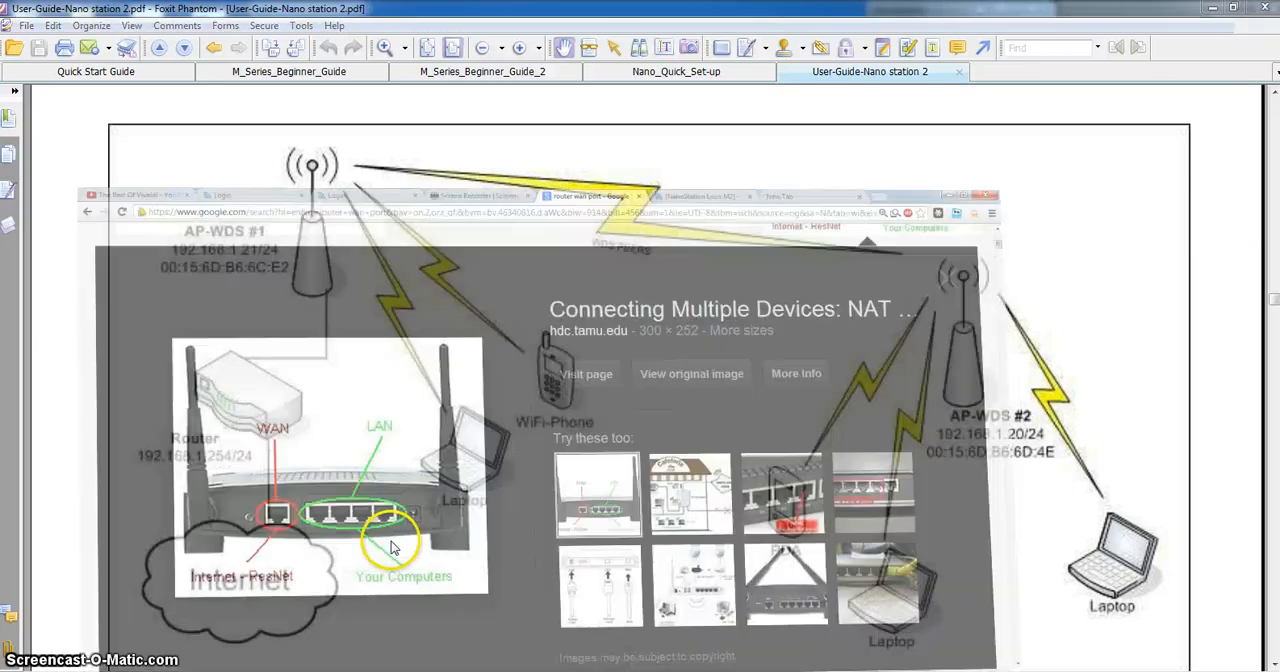
pyautogui.click(992, 11)
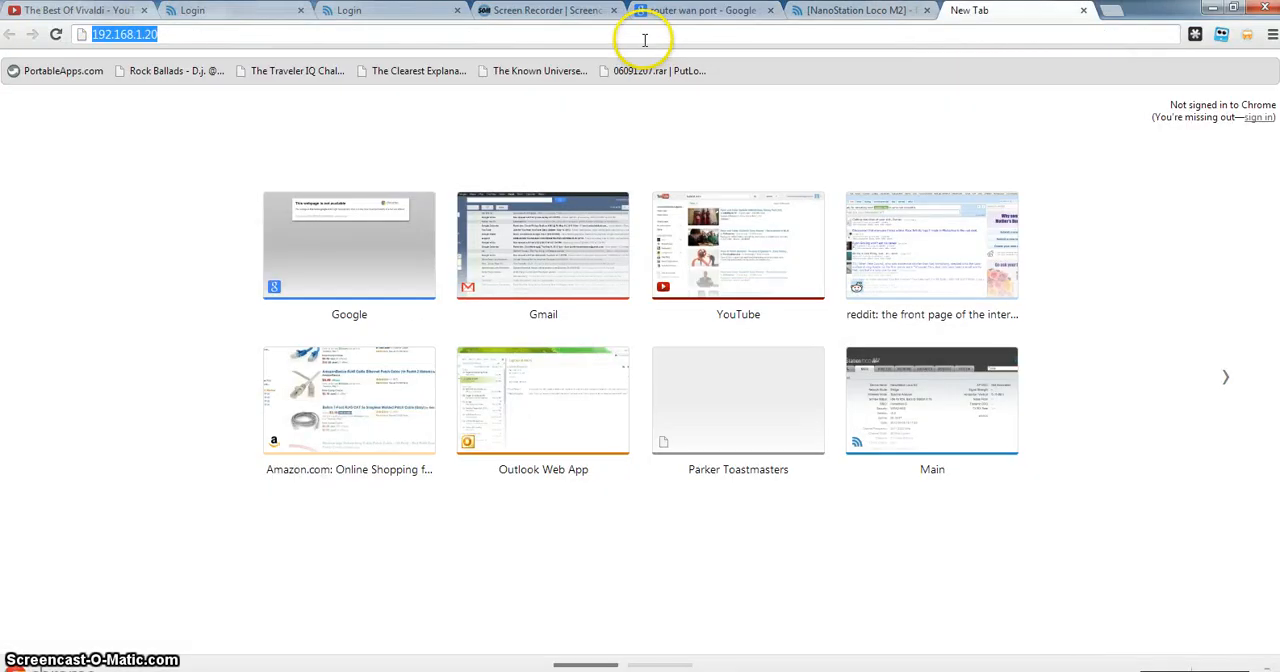
# Load 192.167.1.1 in the browser and log in to the router with the user name admin and the account password.
pyautogui.write('192.168.')
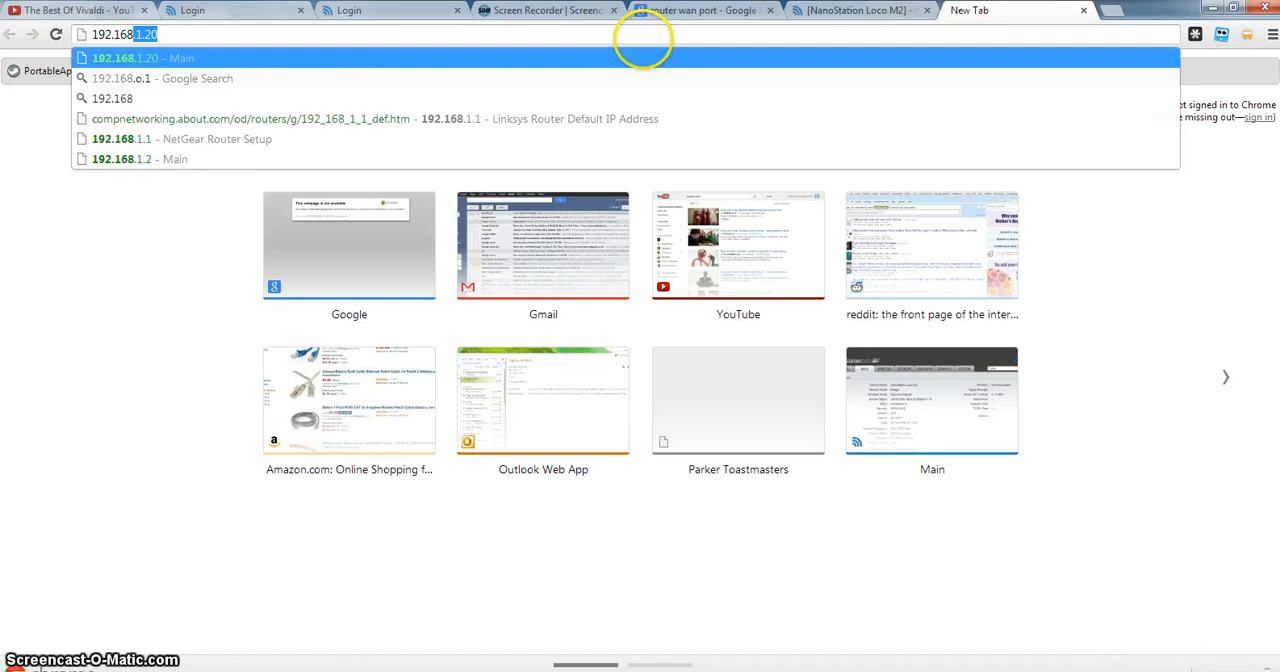
pyautogui.write('1')
pyautogui.press('BackSpace')
pyautogui.press('BackSpace')
pyautogui.press('BackSpace')
pyautogui.press('BackSpace')
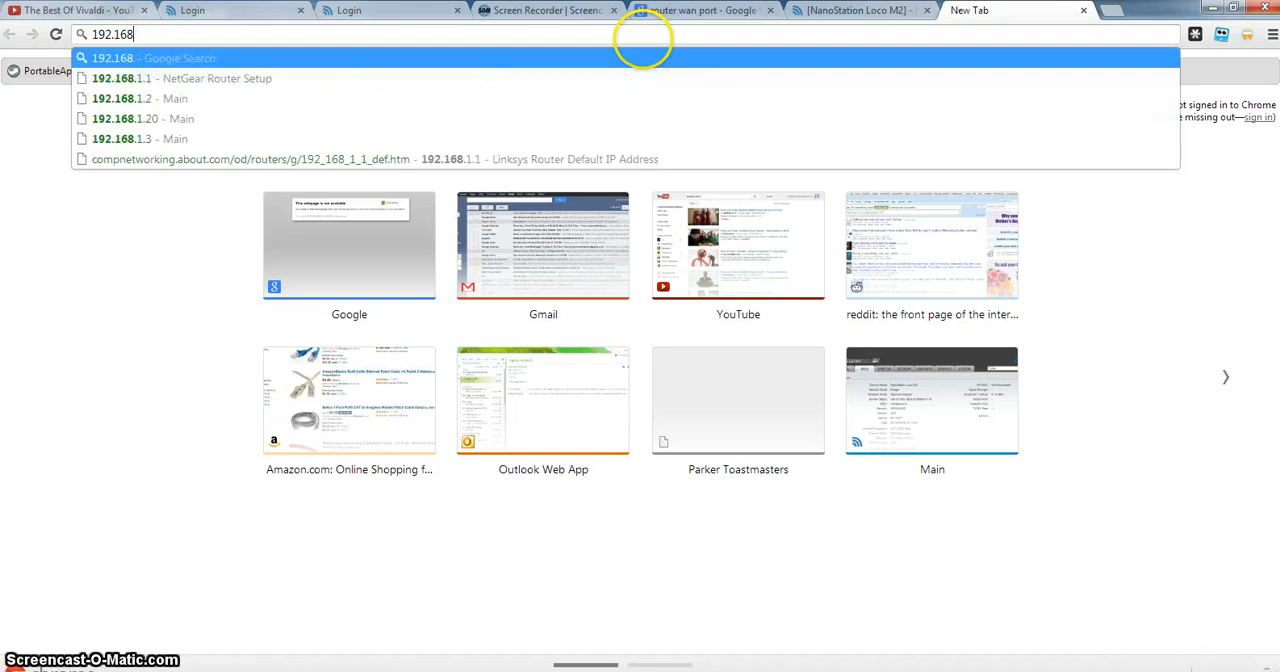
pyautogui.write('7.')
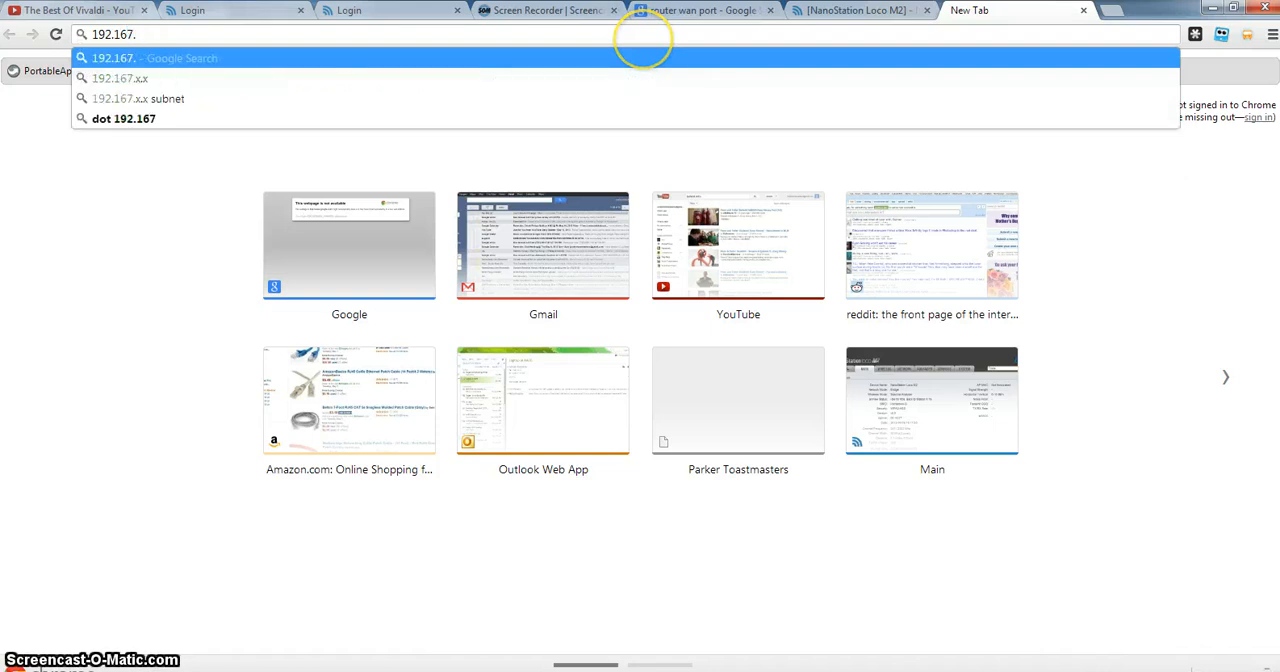
pyautogui.write('1')
pyautogui.write('.1')
pyautogui.press('Return')
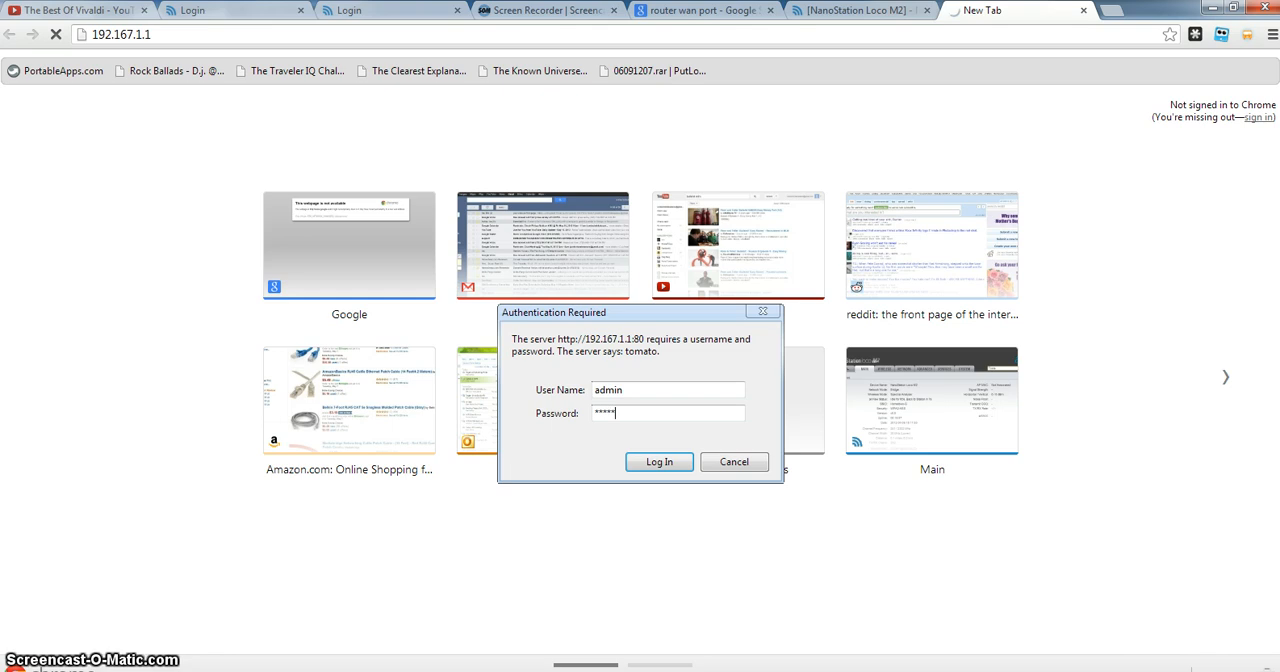
pyautogui.press('Return')
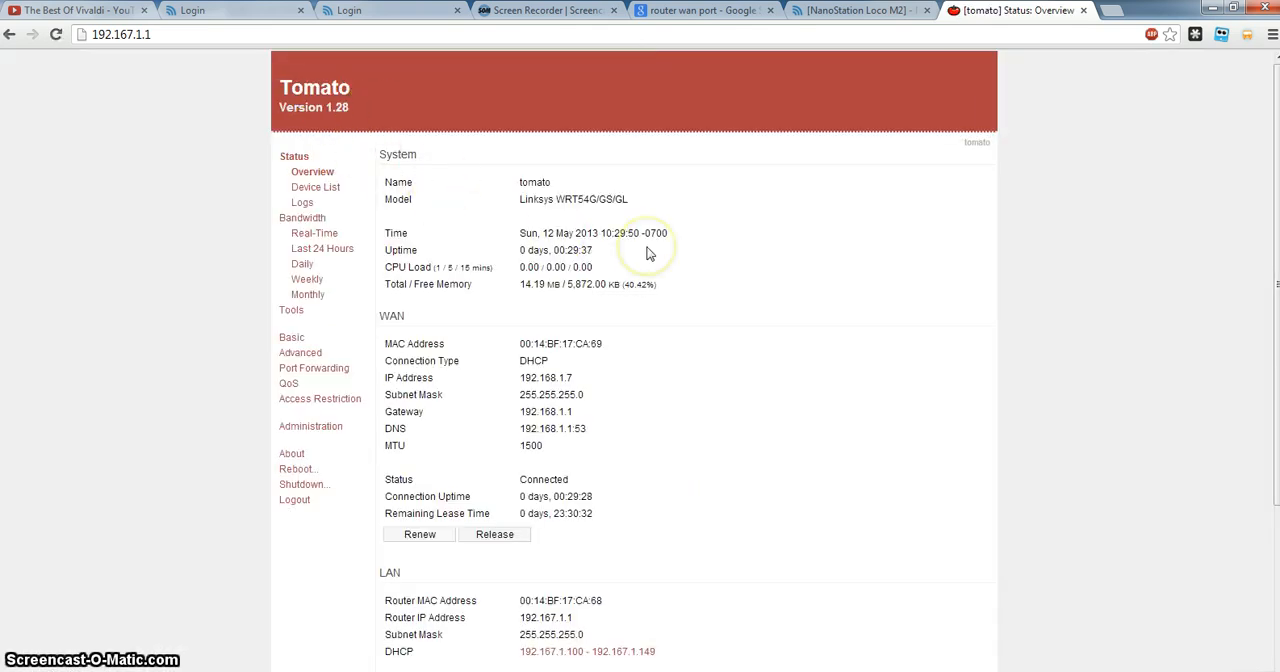
# Enlarge the router's status overview to 150% and examine its WAN, LAN and Wireless details, highlighting the WAN IP address through the gateway.
pyautogui.hotkey('ctrl', '+')
pyautogui.hotkey('ctrl', '+')
pyautogui.hotkey('ctrl', '+')
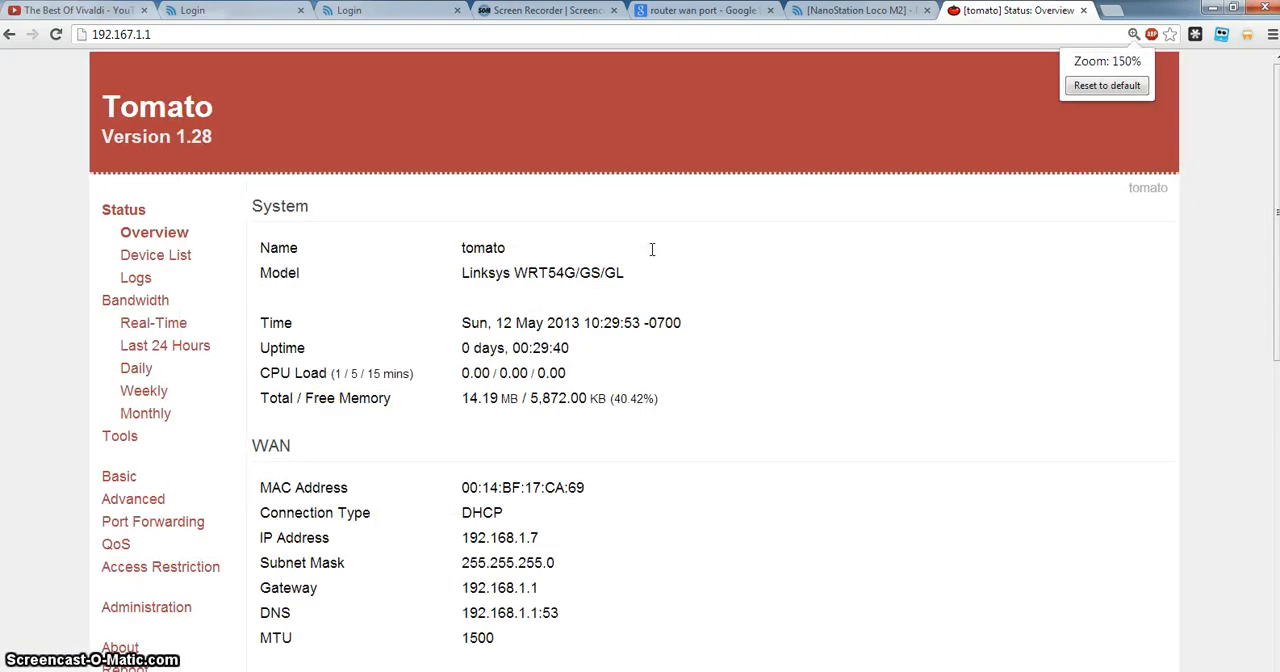
pyautogui.scroll(-4, 650, 256)
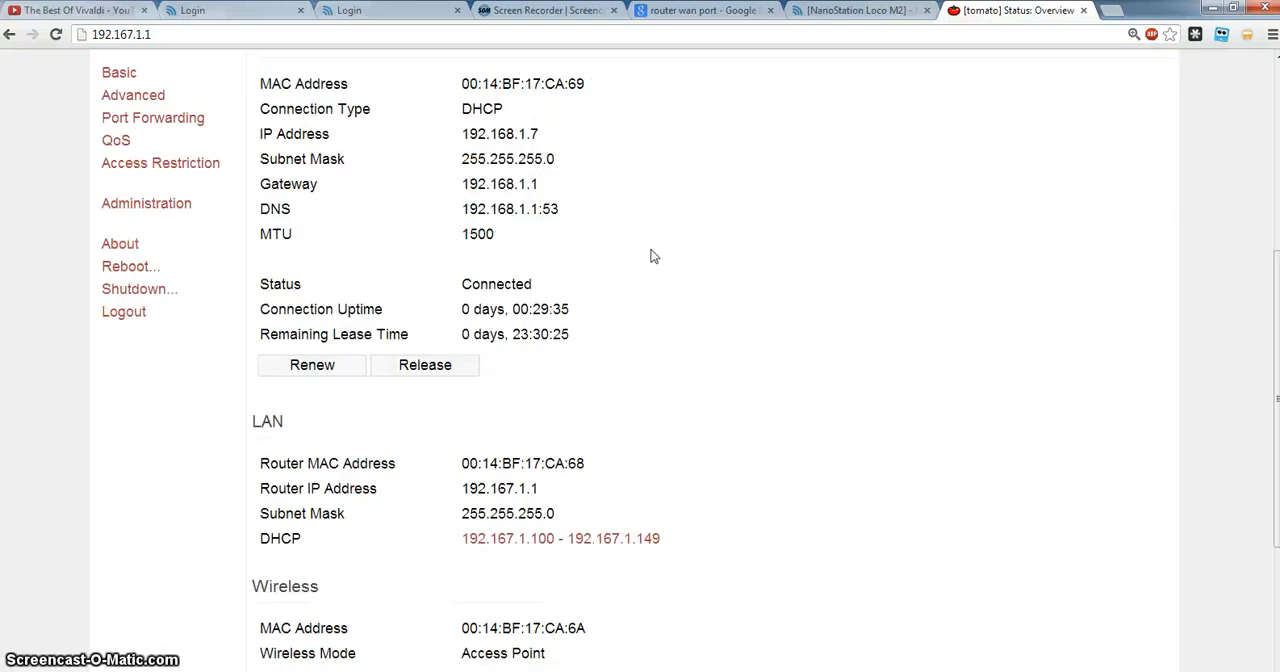
pyautogui.scroll(-3, 624, 514)
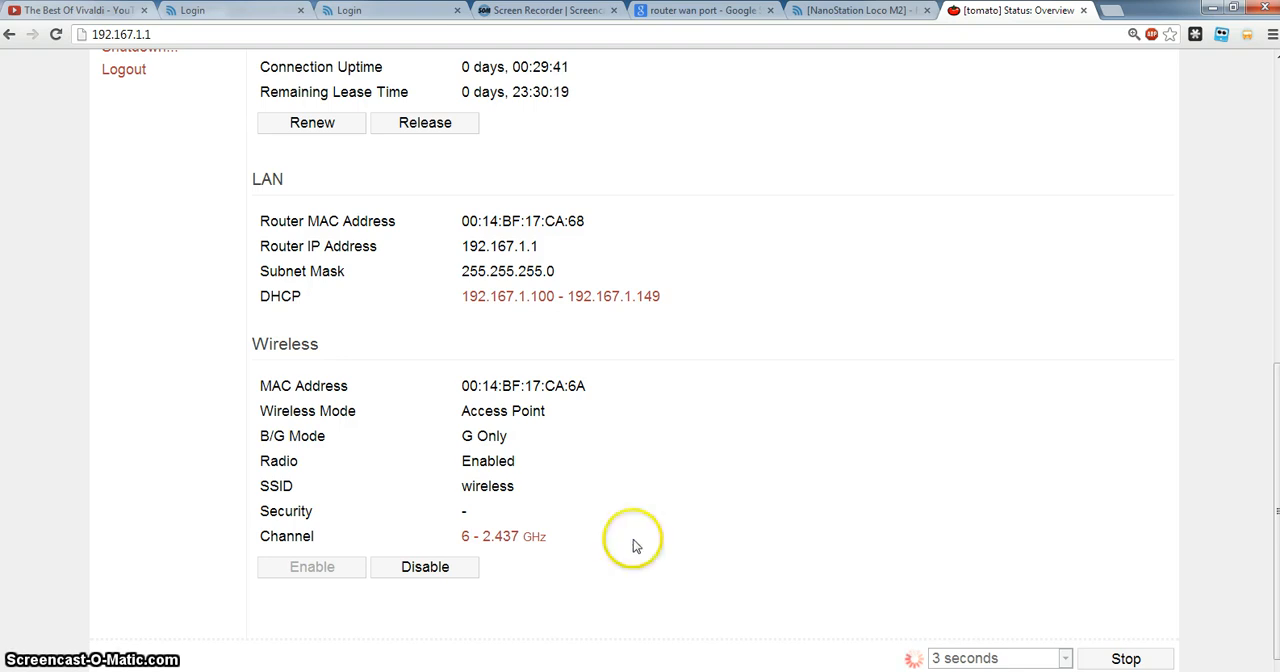
pyautogui.scroll(6, 615, 500)
pyautogui.scroll(-1, 617, 348)
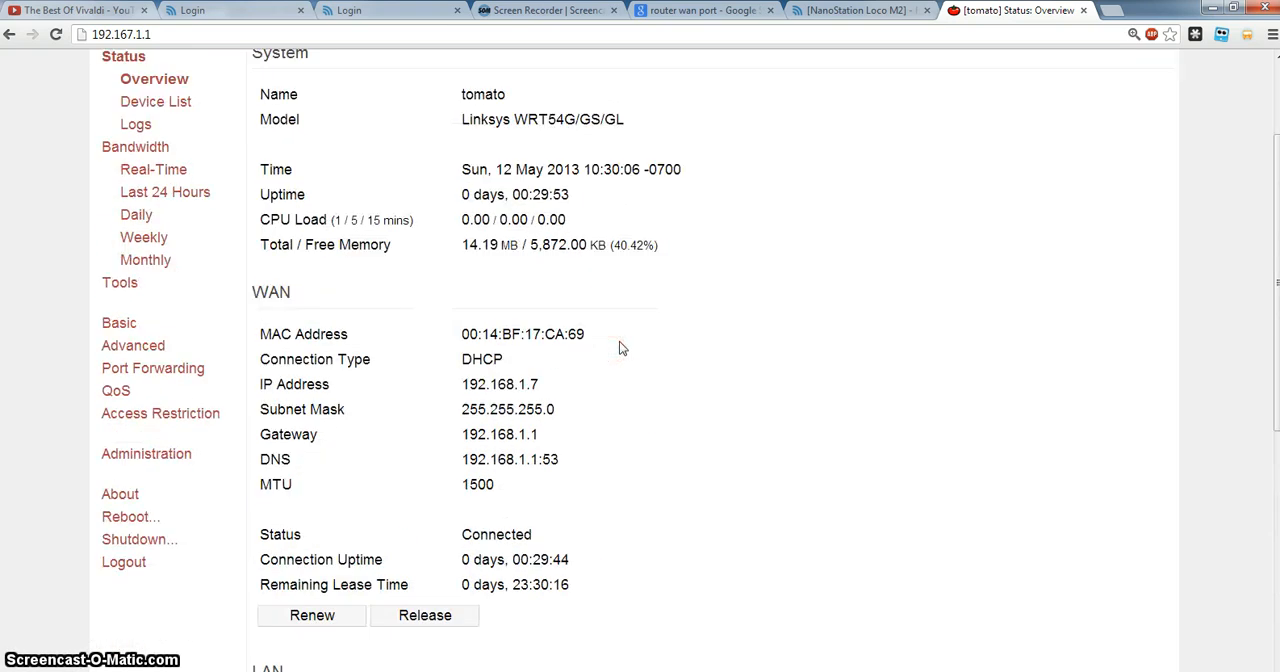
pyautogui.scroll(2, 619, 341)
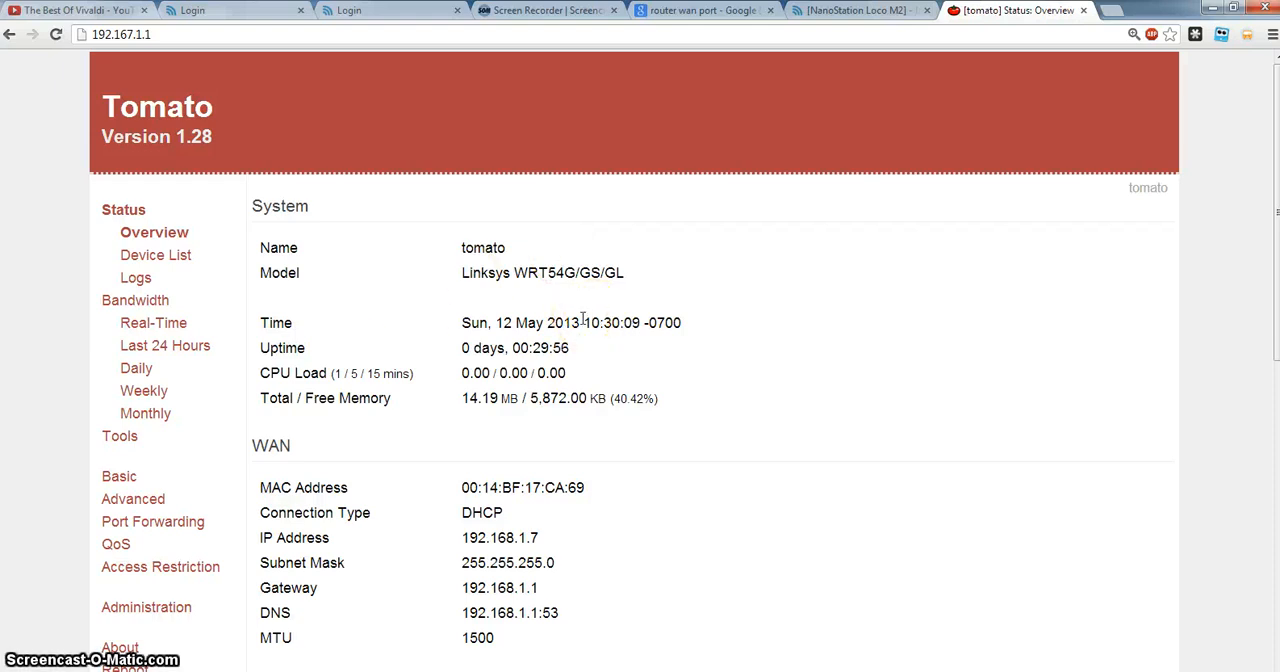
pyautogui.scroll(-1, 583, 319)
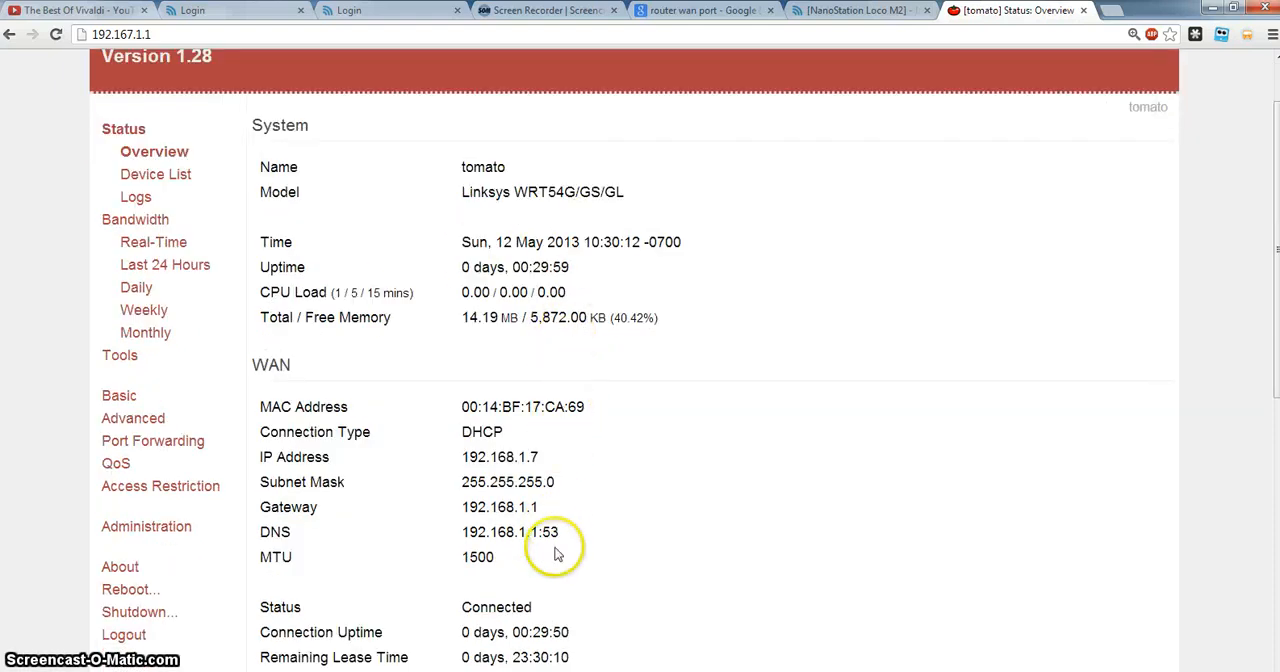
pyautogui.moveTo(531, 457); pyautogui.dragTo(538, 507)
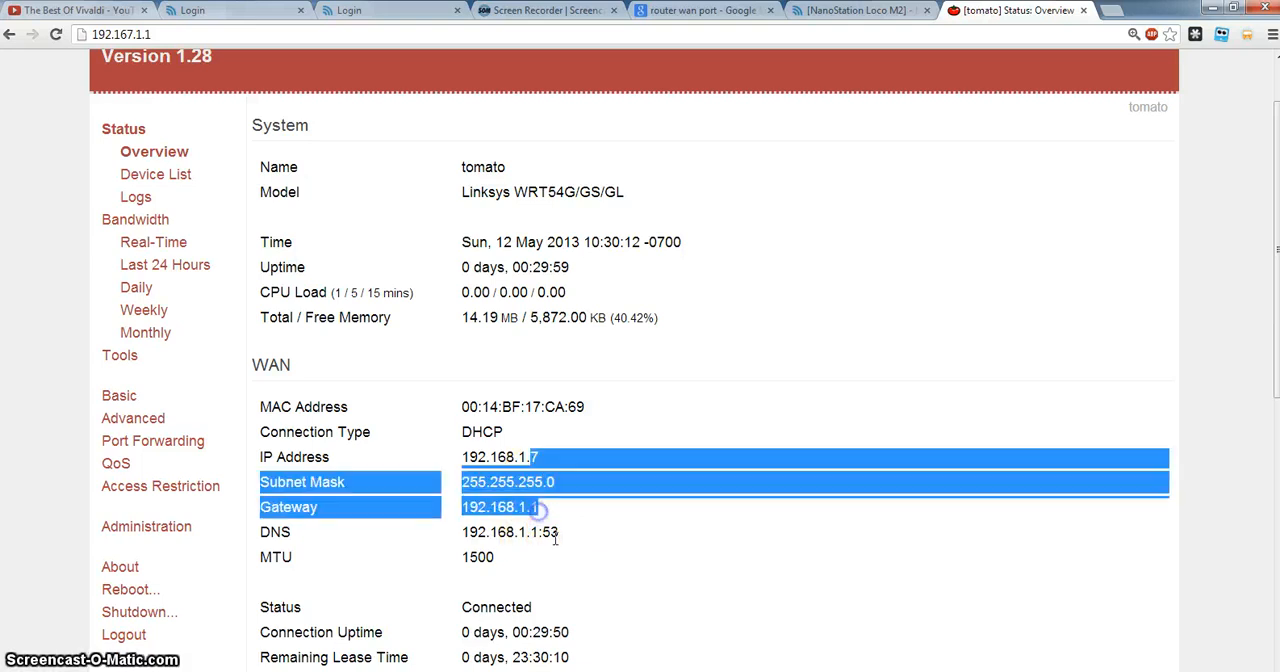
pyautogui.click(555, 540)
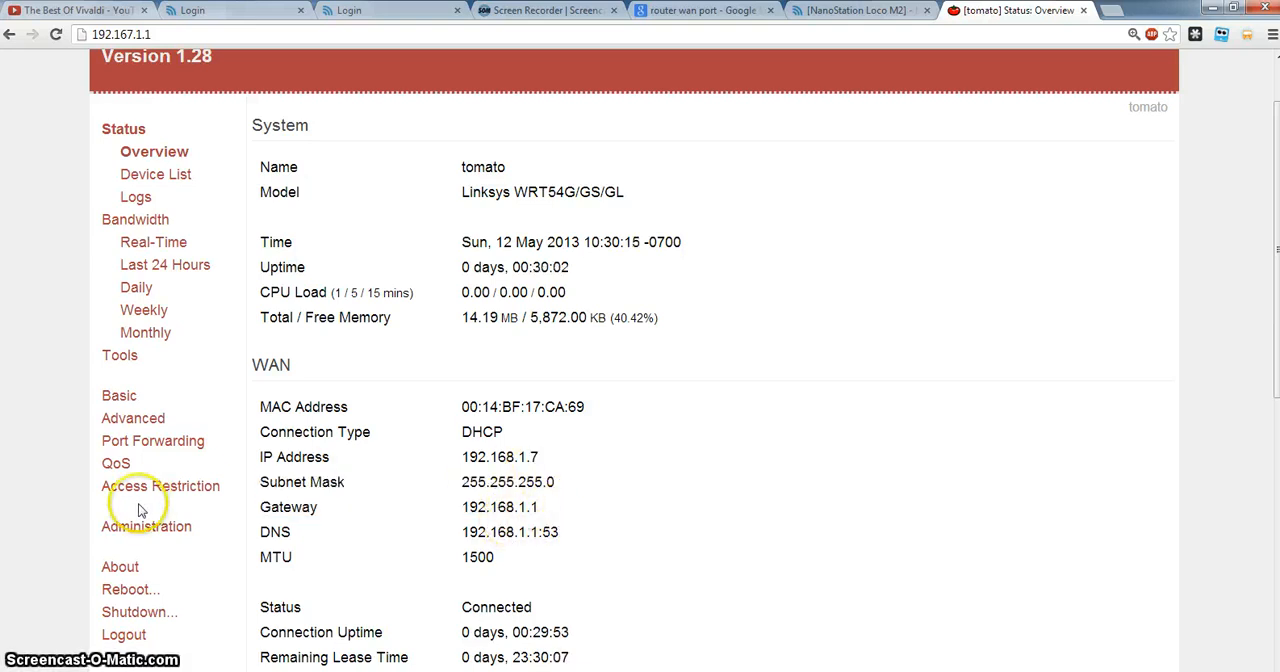
# Open the router's Basic network settings and briefly consult the network diagram in Paint before returning to Chrome.
pyautogui.click(119, 396)
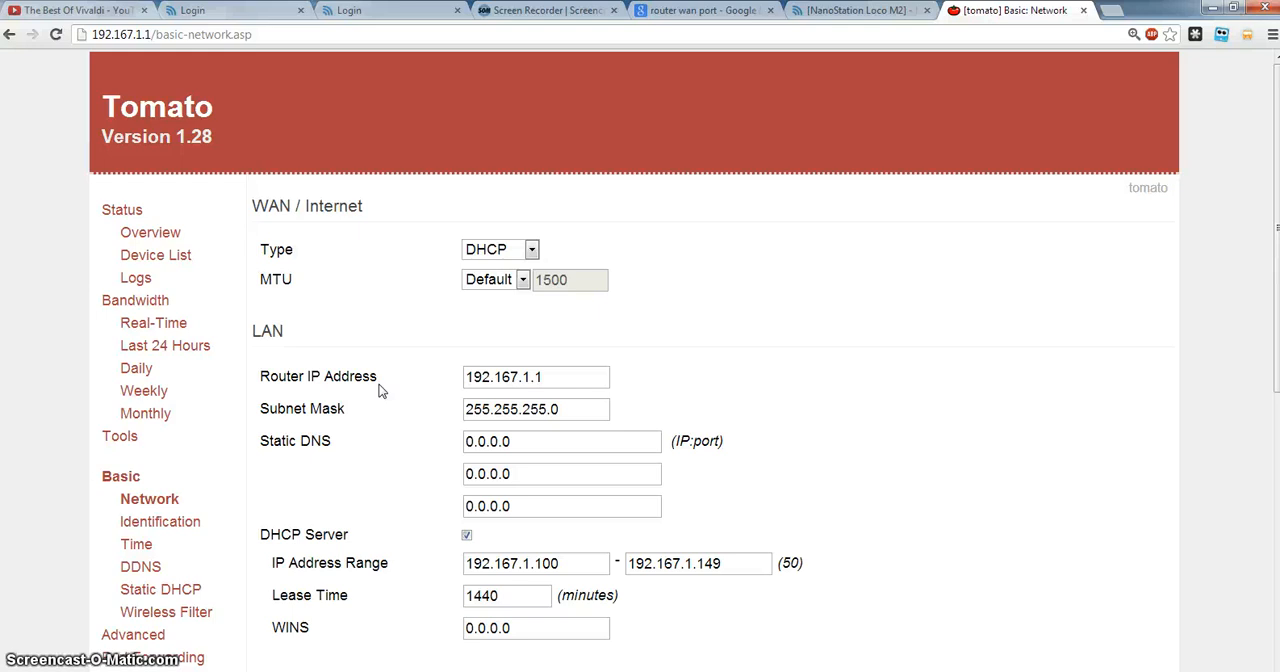
pyautogui.click(537, 671)
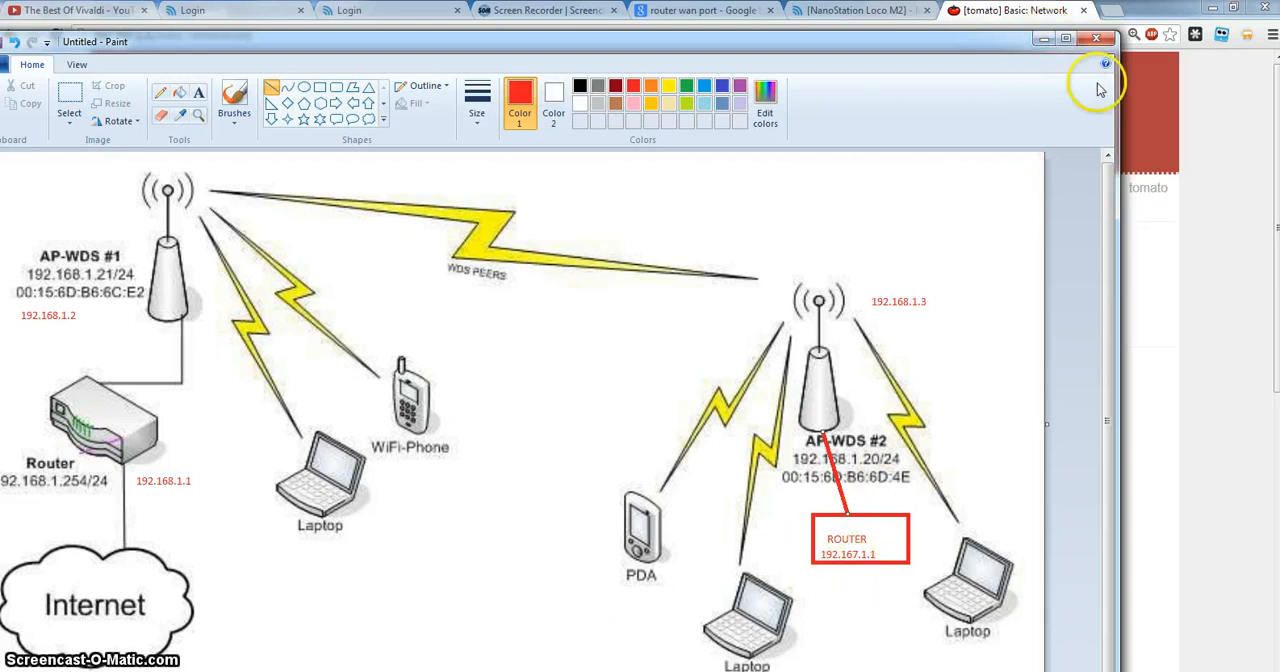
pyautogui.click(1042, 40)
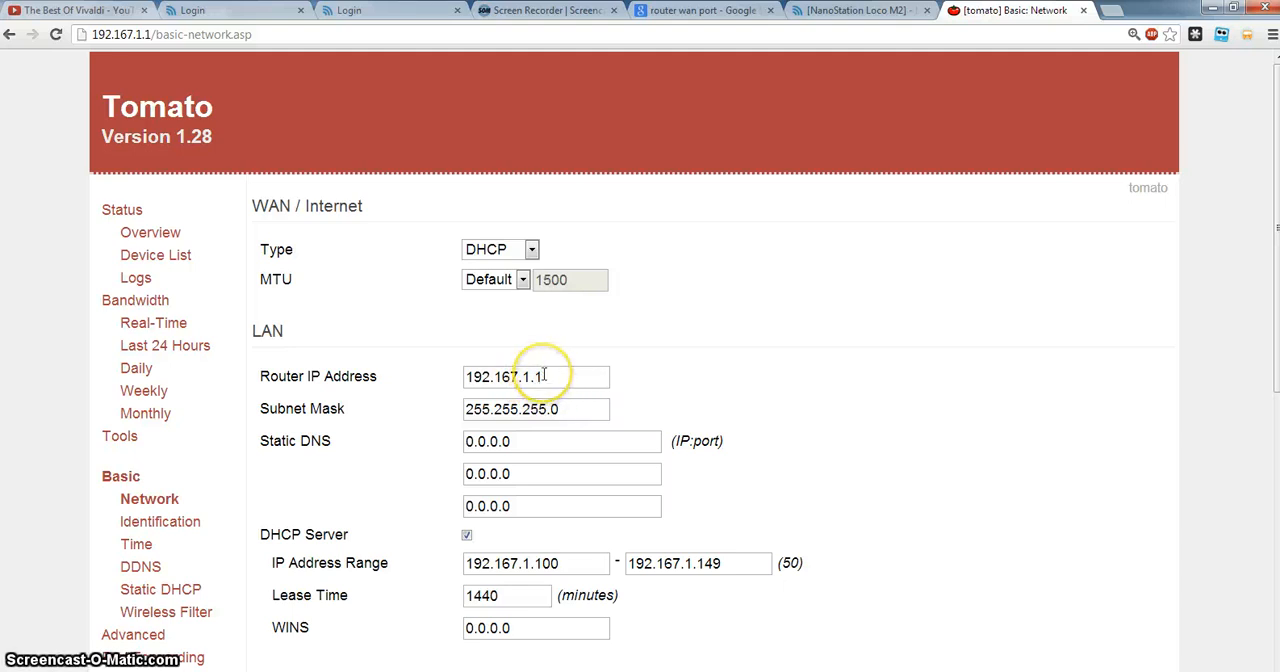
# Examine the LAN settings, highlighting the subnet mask and the router IP address.
pyautogui.moveTo(571, 409); pyautogui.dragTo(415, 422)
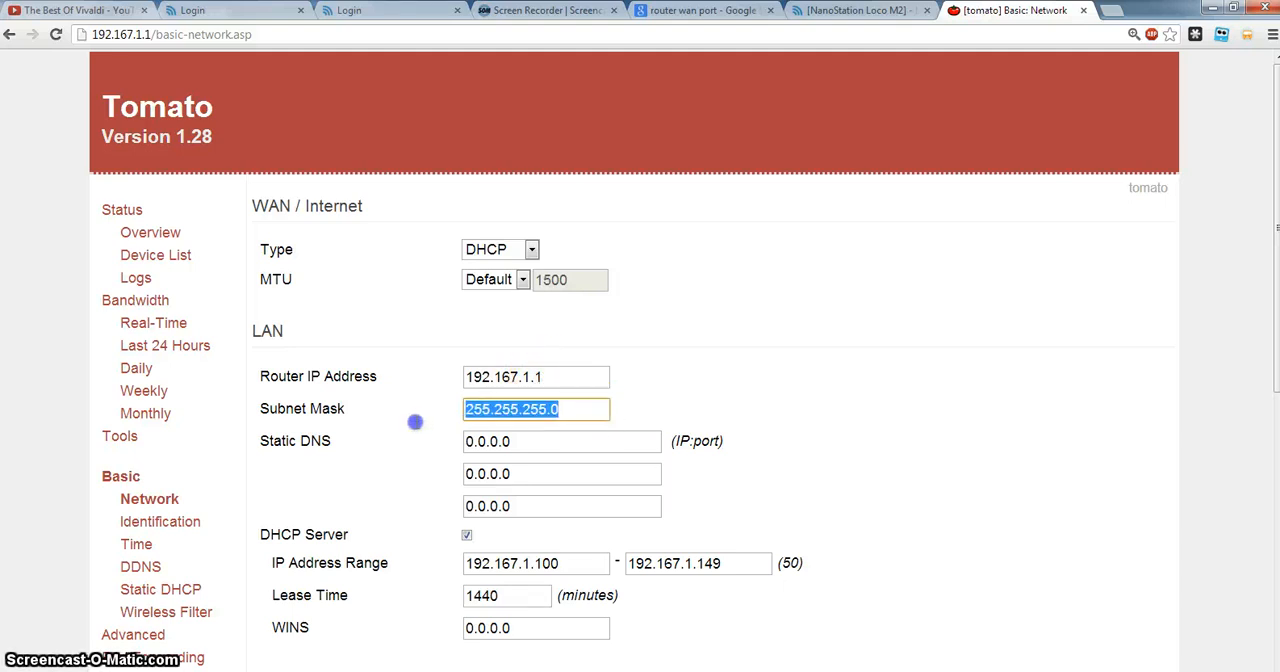
pyautogui.click(561, 409)
pyautogui.scroll(-1, 558, 502)
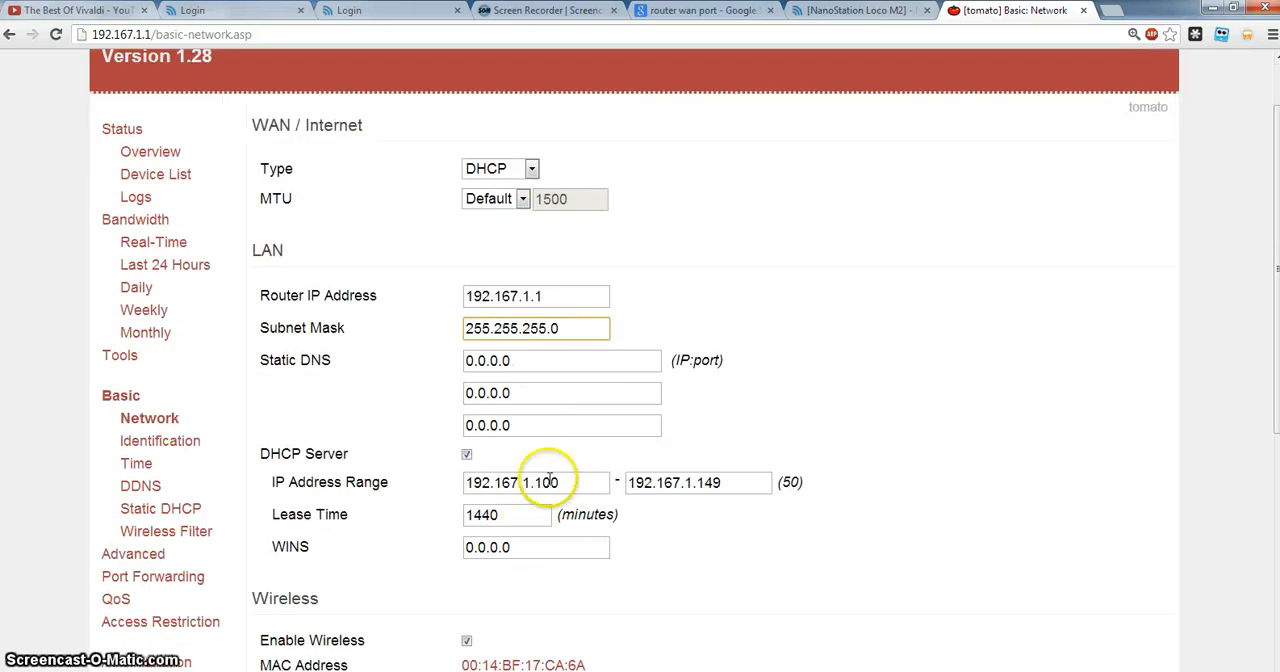
pyautogui.scroll(-1, 462, 490)
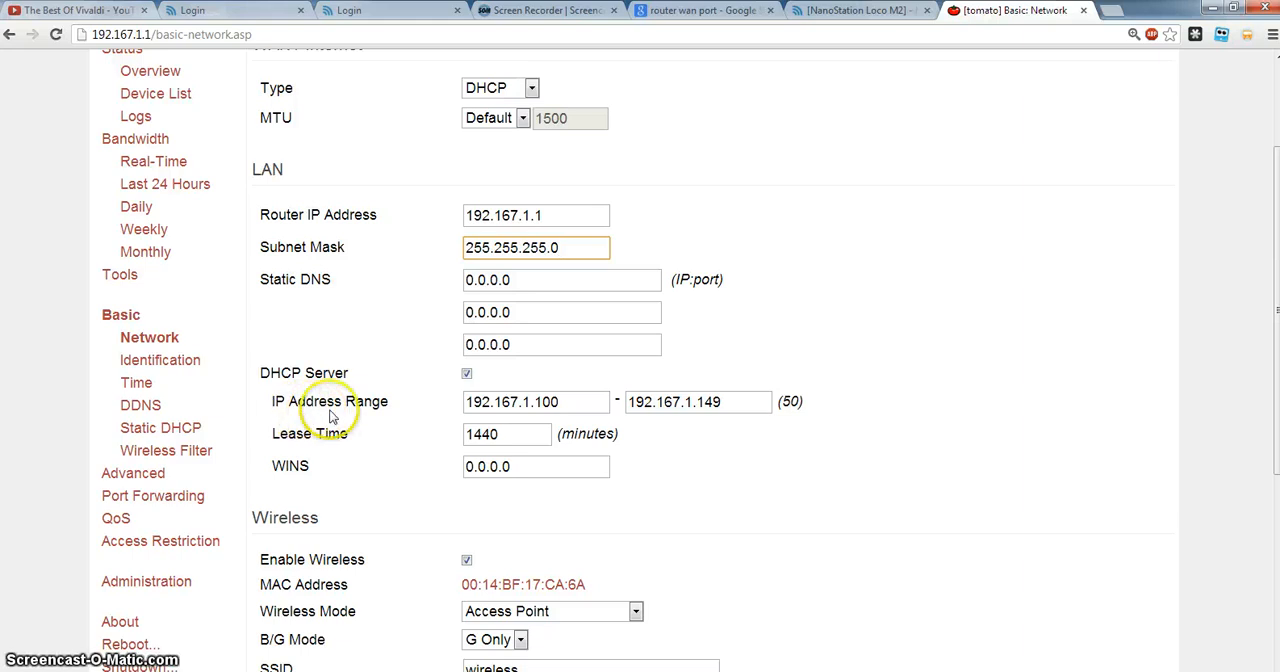
pyautogui.moveTo(521, 215); pyautogui.dragTo(559, 215)
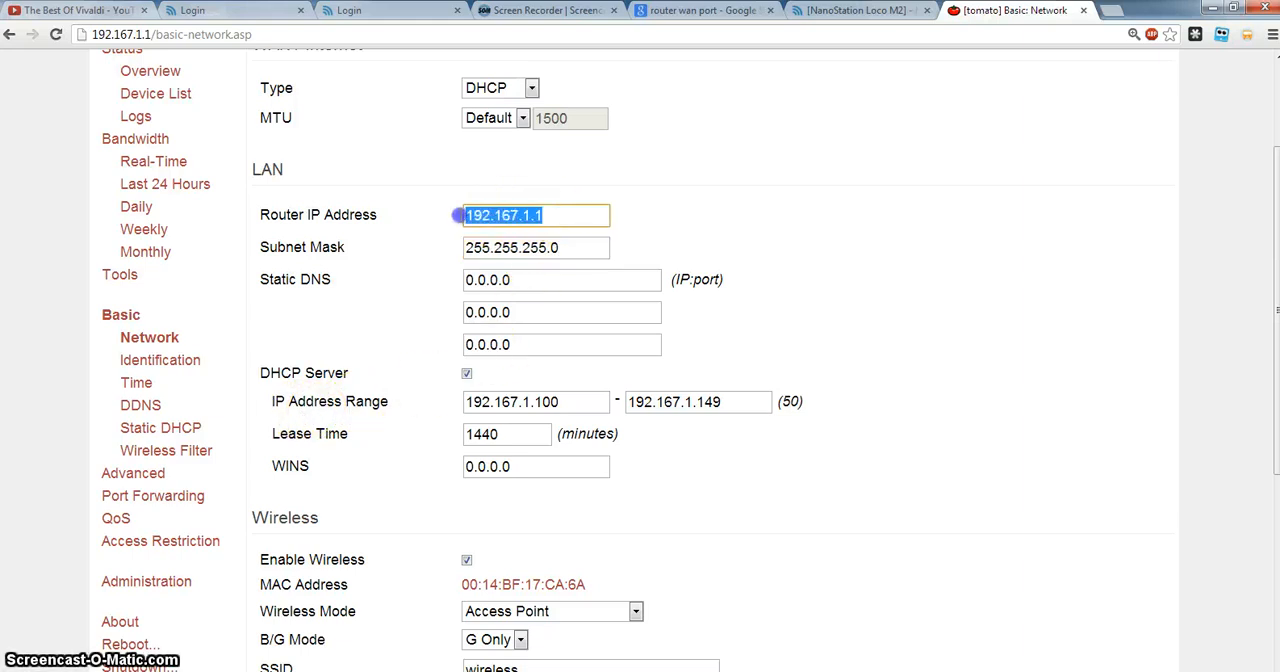
pyautogui.click(542, 217)
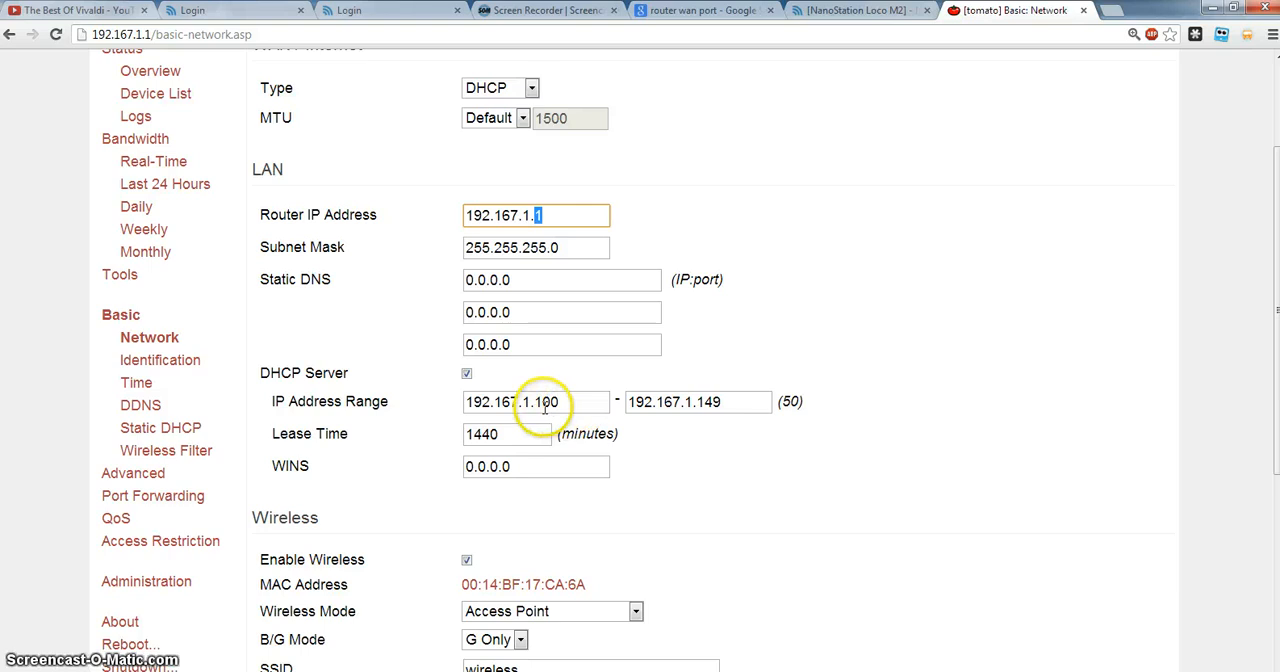
# Compare the router IP address with both ends of the DHCP server's IP address range, and review the Wireless settings.
pyautogui.click(575, 402)
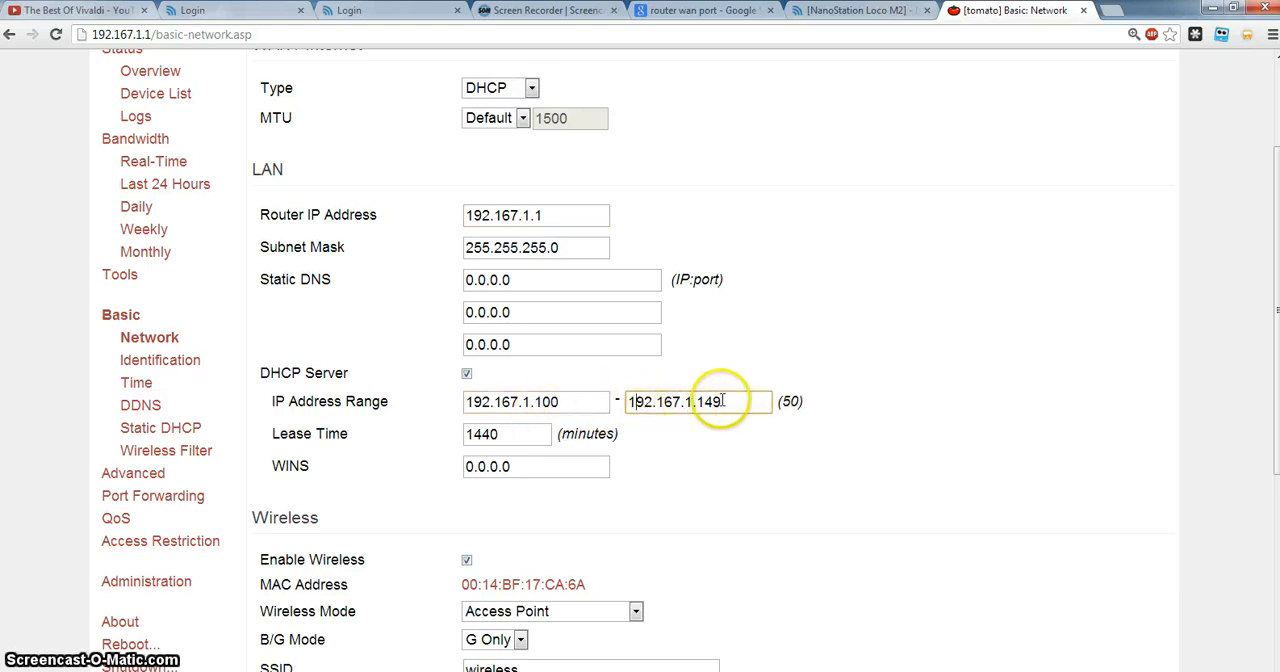
pyautogui.moveTo(473, 215); pyautogui.dragTo(533, 213)
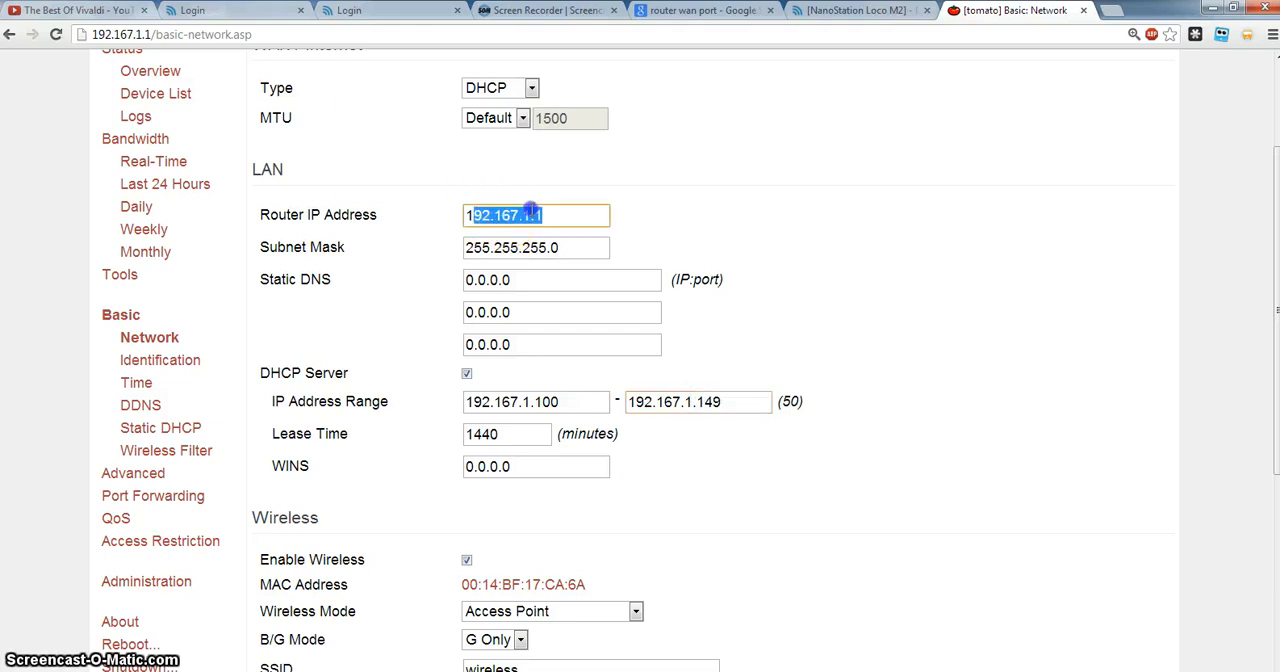
pyautogui.moveTo(559, 401); pyautogui.dragTo(536, 401)
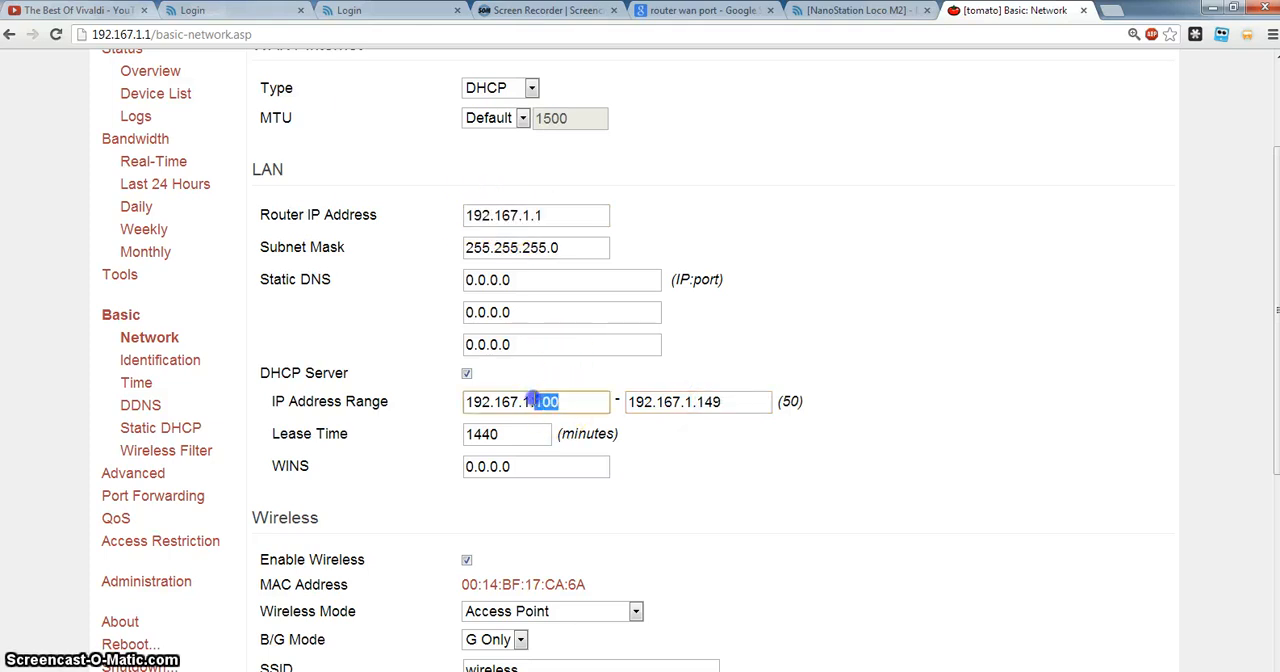
pyautogui.moveTo(724, 401); pyautogui.dragTo(690, 402)
pyautogui.click(1034, 414)
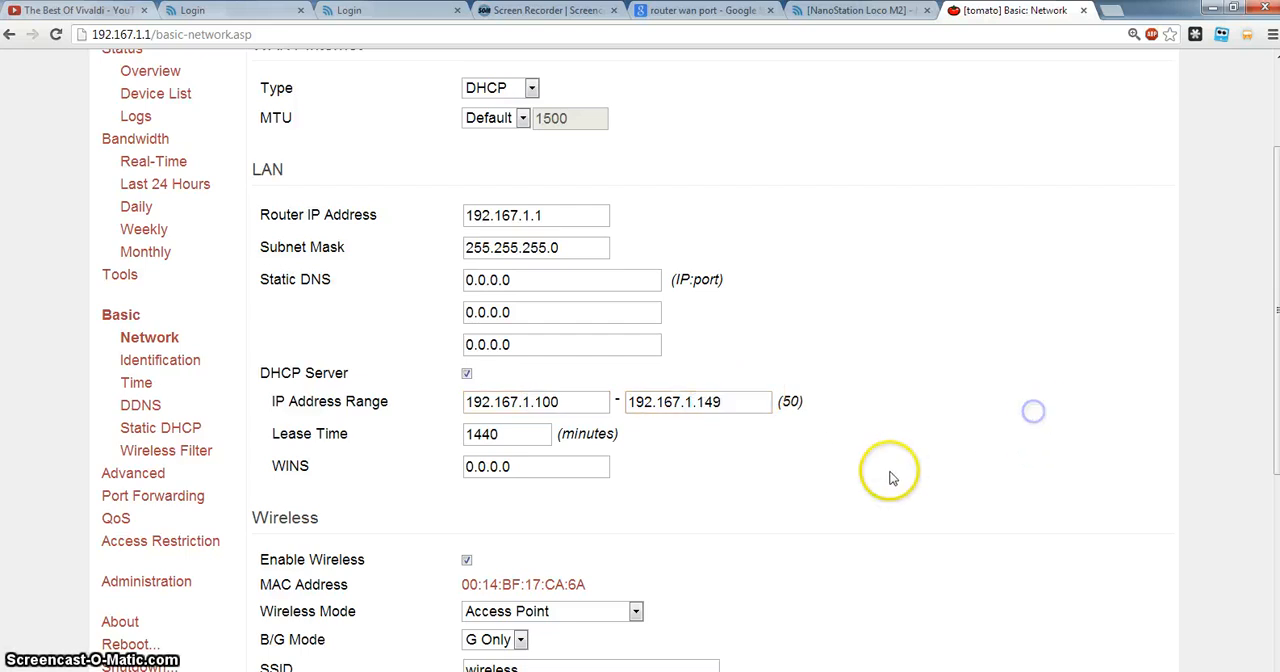
pyautogui.scroll(-3, 880, 477)
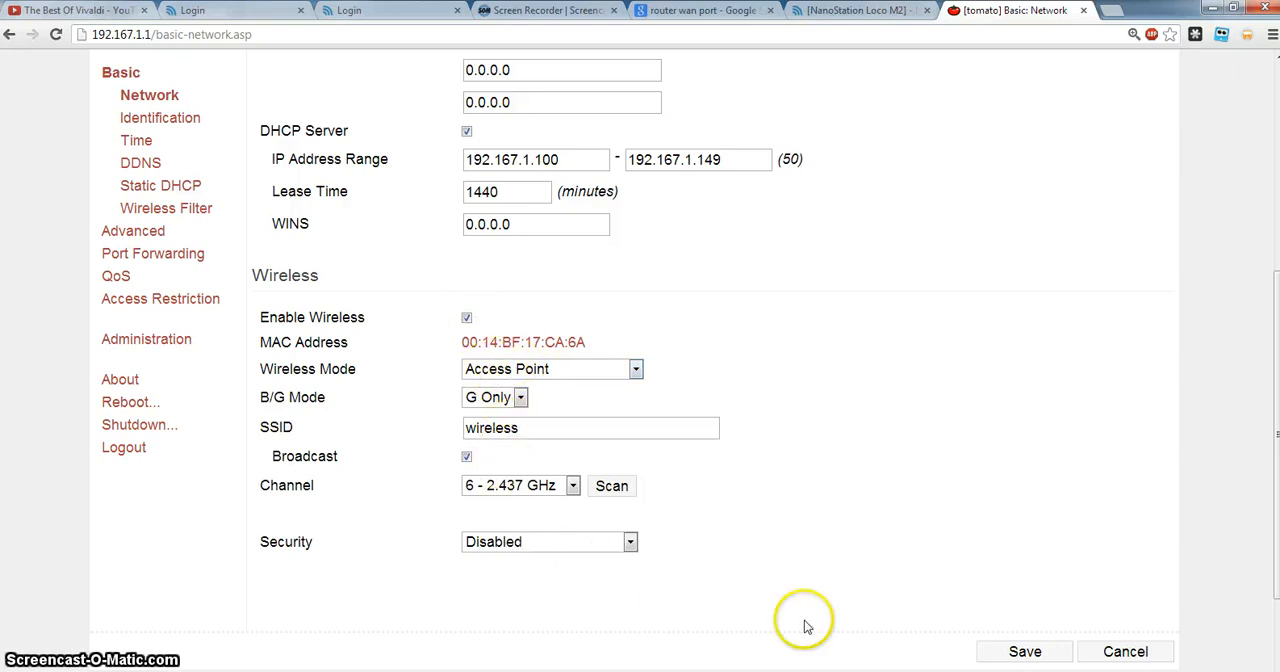
pyautogui.scroll(5, 227, 400)
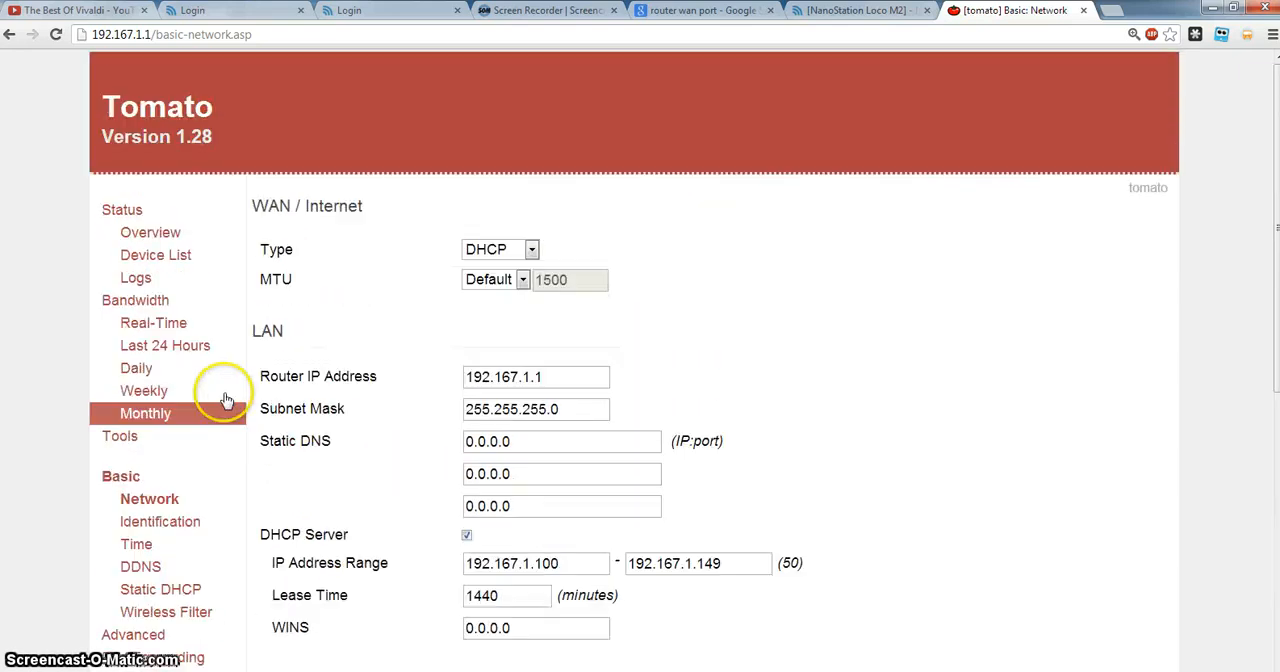
# Return to the router's status overview and highlight the WAN details from MAC address through MTU, also reviewing LAN and Wireless.
pyautogui.click(140, 210)
pyautogui.scroll(-1, 716, 390)
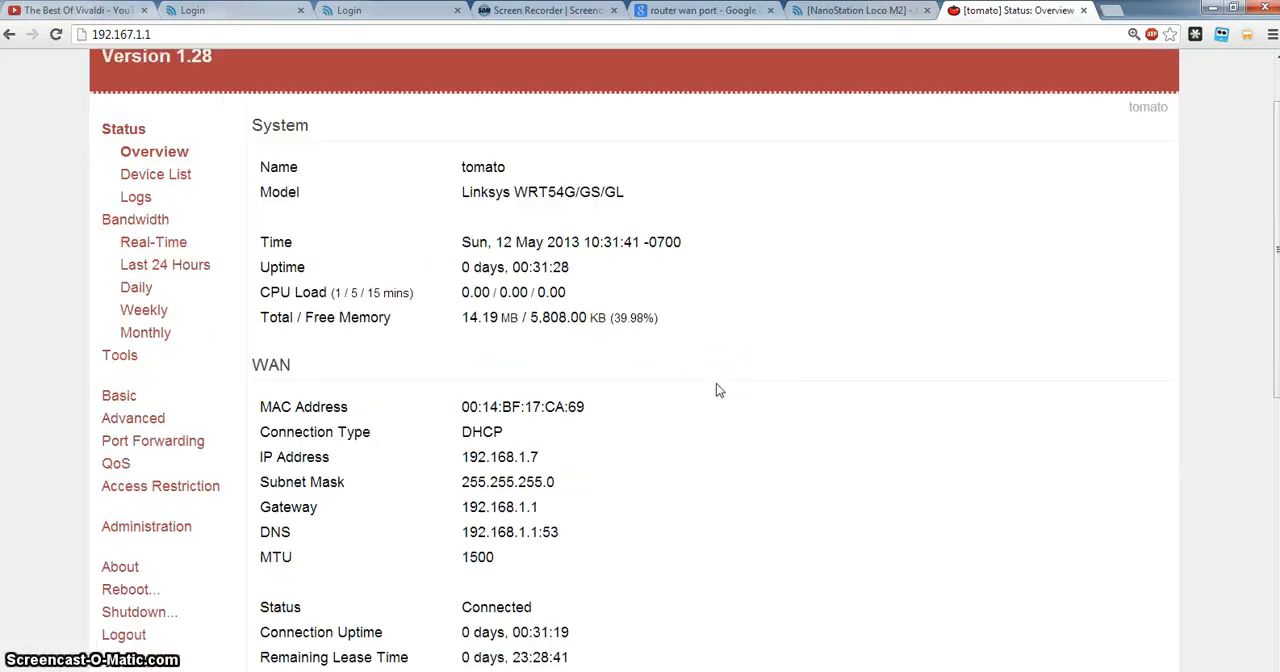
pyautogui.moveTo(478, 407); pyautogui.dragTo(487, 507)
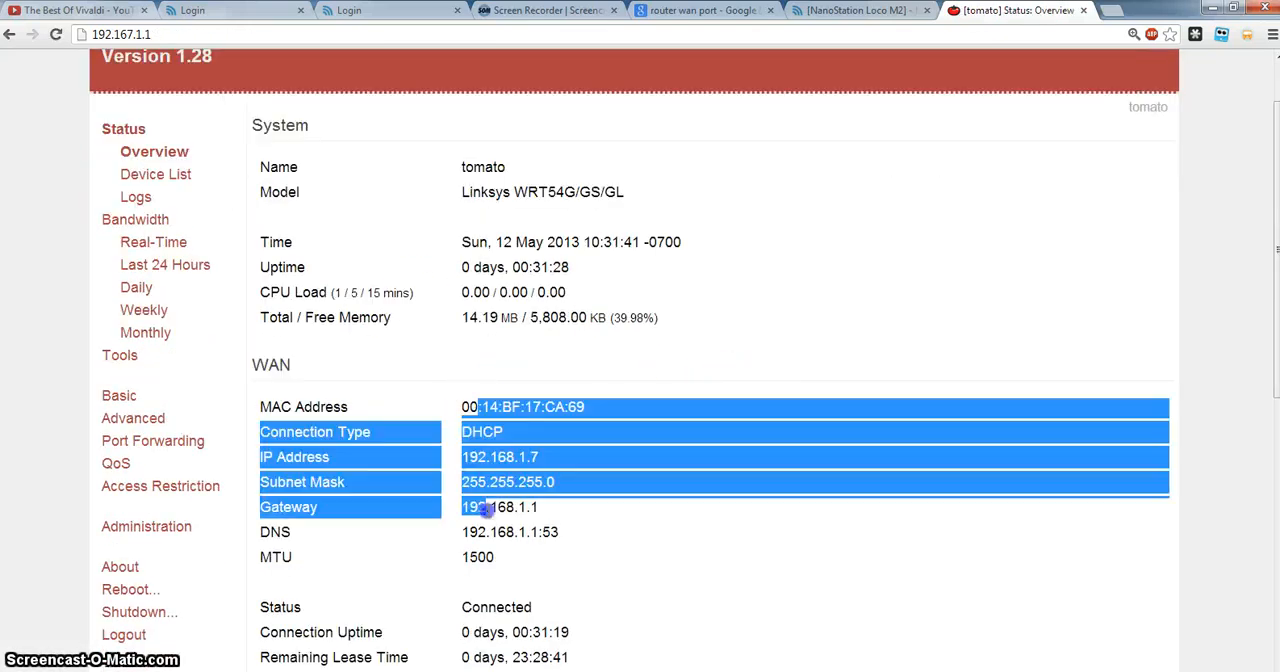
pyautogui.scroll(-1, 490, 510)
pyautogui.scroll(-5, 493, 546)
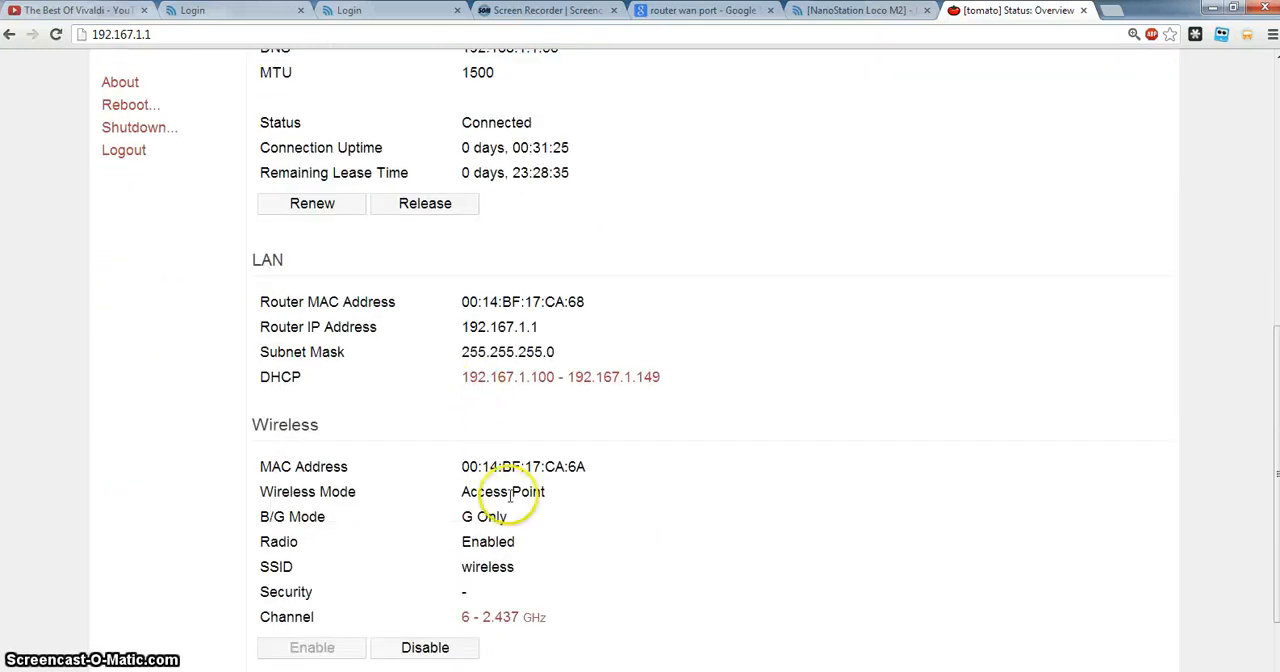
pyautogui.scroll(7, 508, 500)
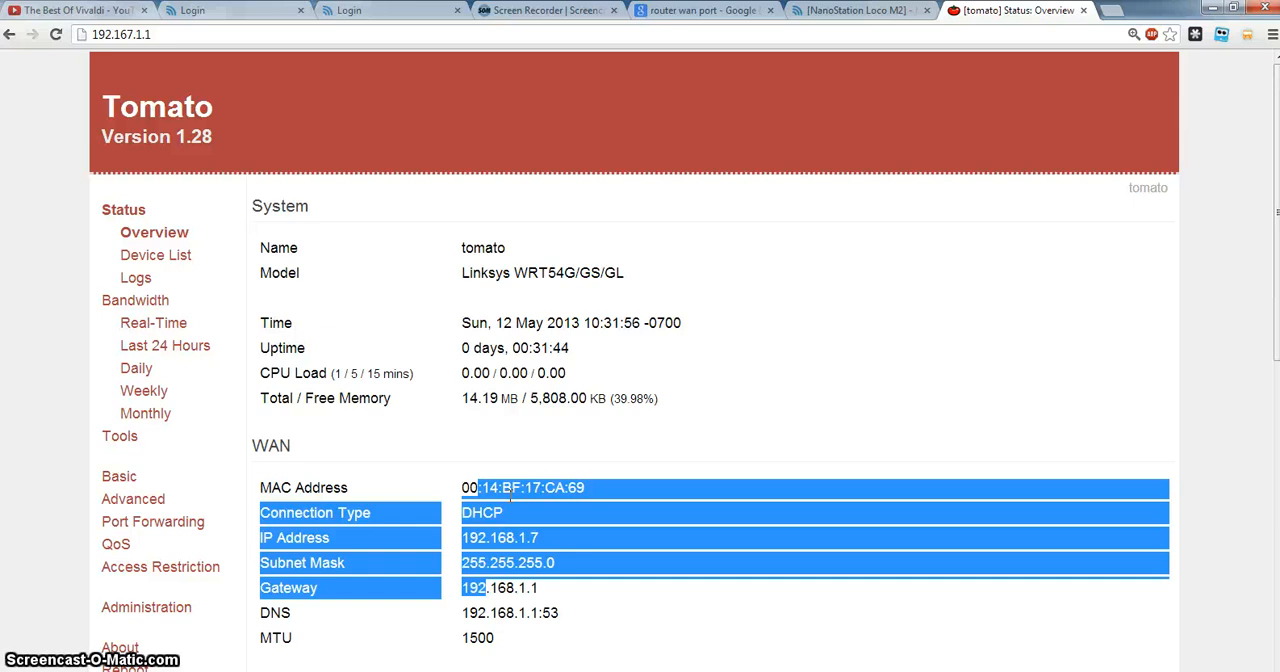
pyautogui.moveTo(734, 438); pyautogui.dragTo(764, 643)
pyautogui.moveTo(714, 478); pyautogui.dragTo(717, 643)
pyautogui.scroll(-3, 709, 491)
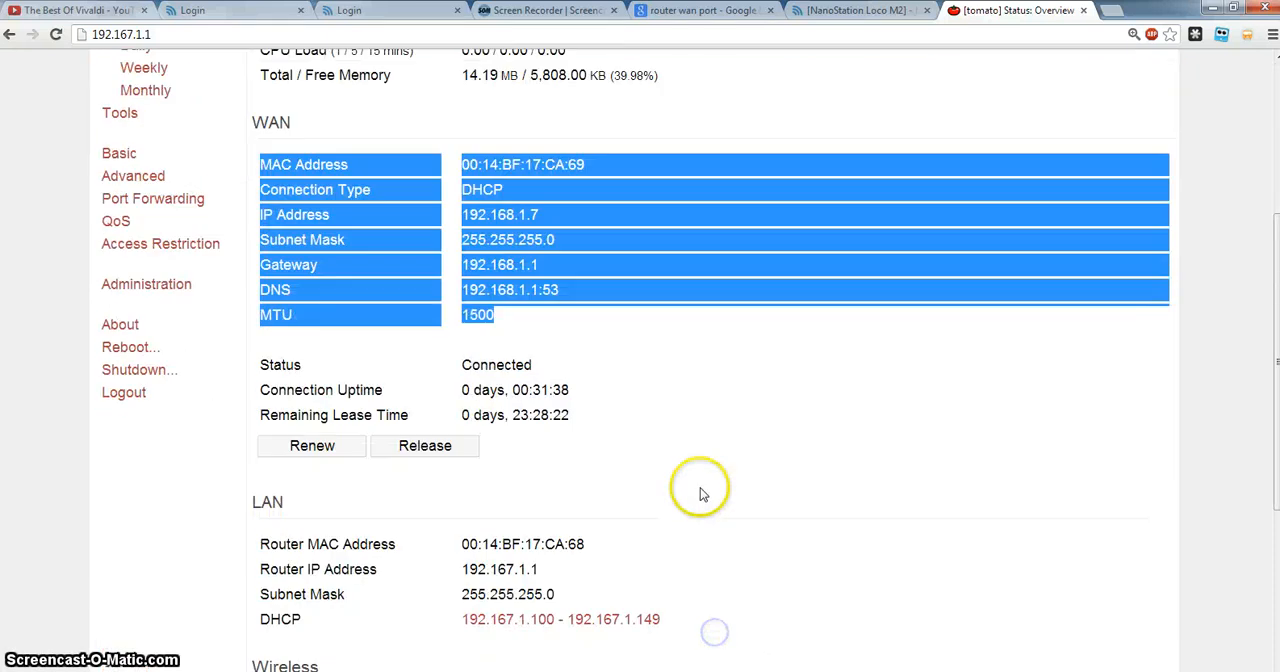
# Switch to Paint and reposition its window to show the whole network diagram with both access points and routers.
pyautogui.click(700, 671)
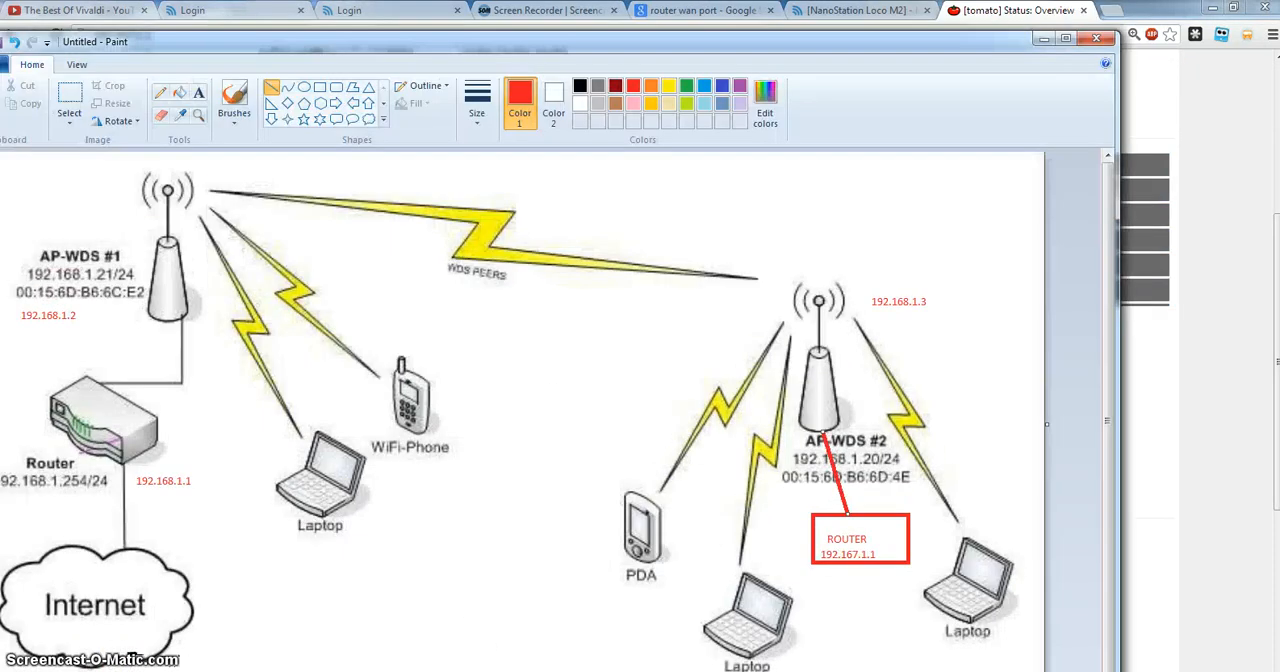
pyautogui.moveTo(768, 50); pyautogui.dragTo(844, 20)
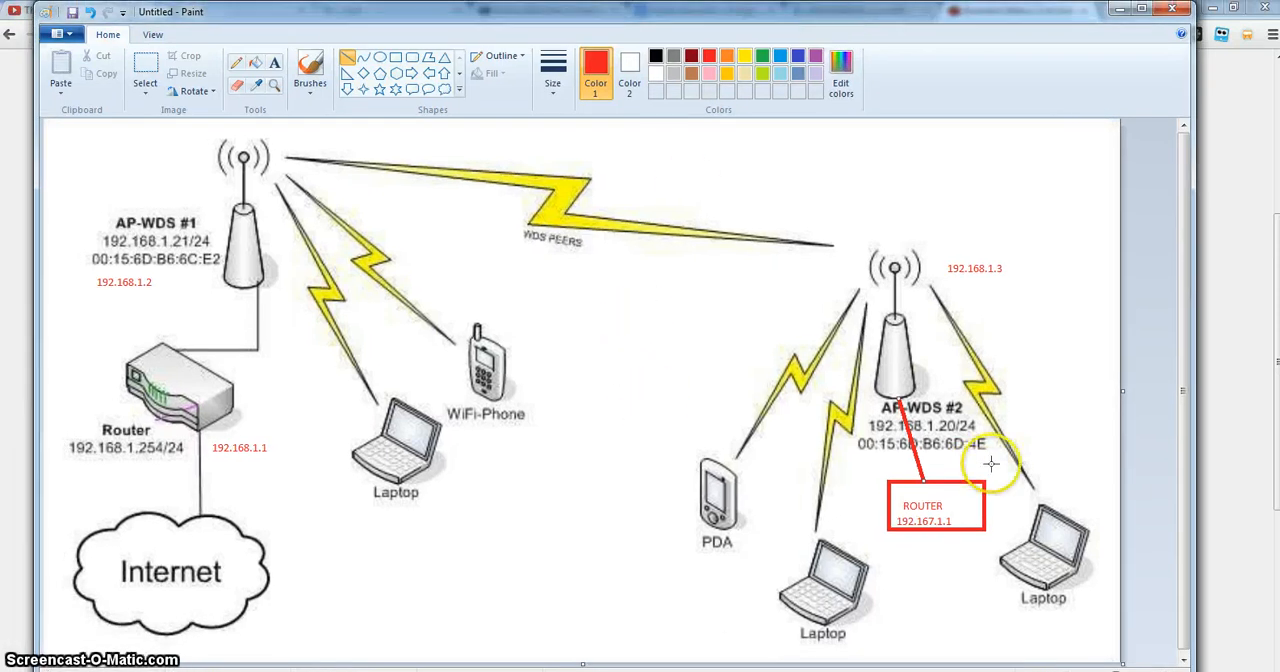